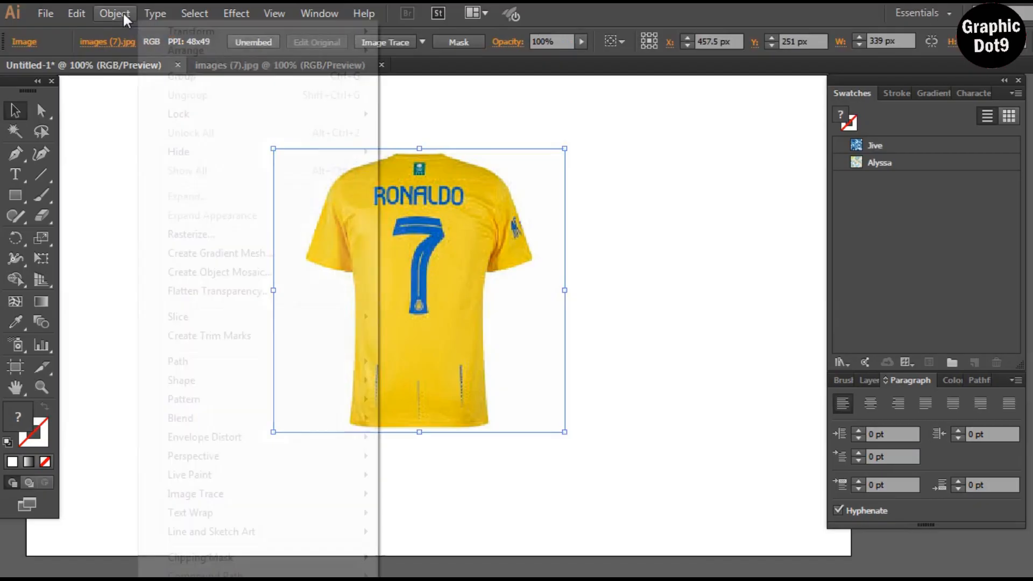
Lock the placed shirt image on the artboard.
{"action": "mouse_move", "coordinate": [173, 111]}
{"action": "left_click", "coordinate": [468, 120]}
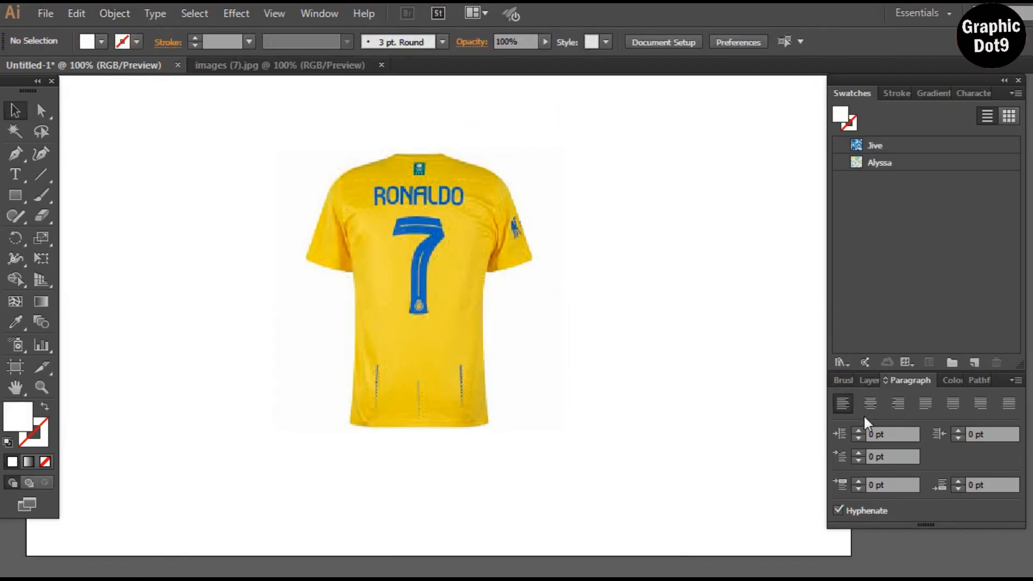
Set up the Pen tool with a red FF0000 stroke for tracing the shirt.
{"action": "key", "text": "z"}
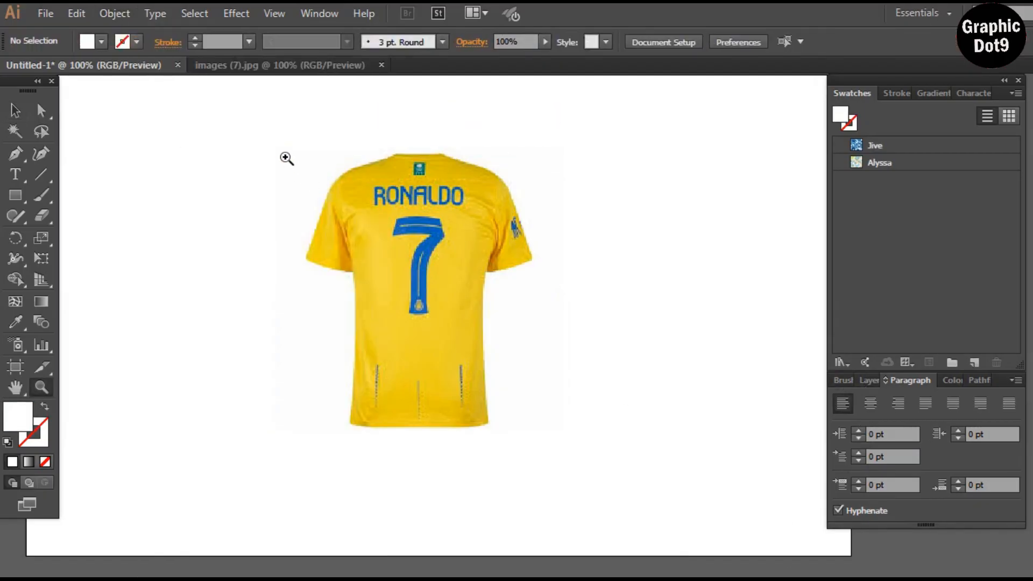
{"action": "left_click_drag", "start_coordinate": [278, 144], "coordinate": [568, 456]}
{"action": "key", "text": "h"}
{"action": "left_click_drag", "start_coordinate": [606, 245], "coordinate": [480, 212]}
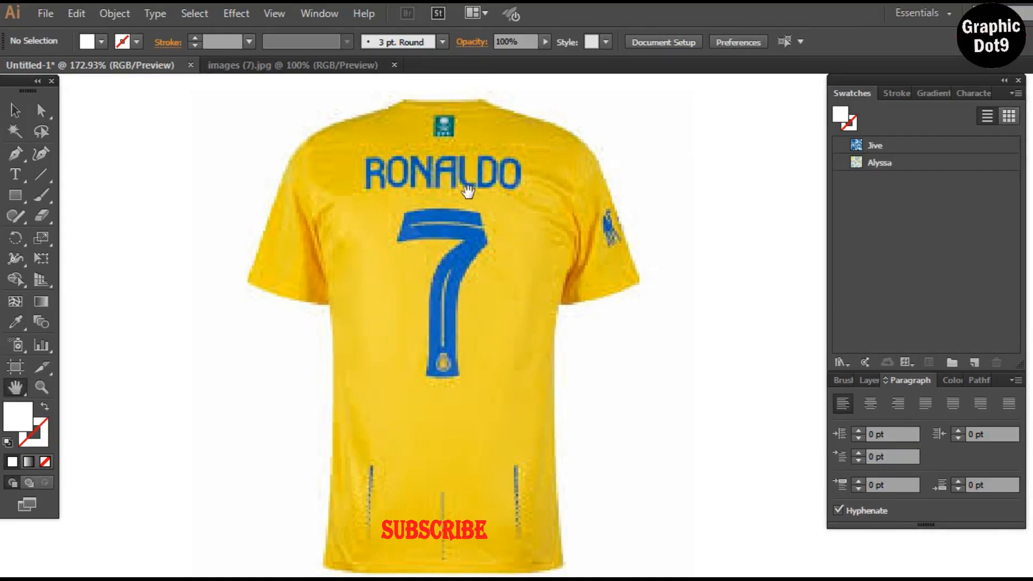
{"action": "key", "text": "z"}
{"action": "left_click_drag", "start_coordinate": [287, 99], "coordinate": [690, 327]}
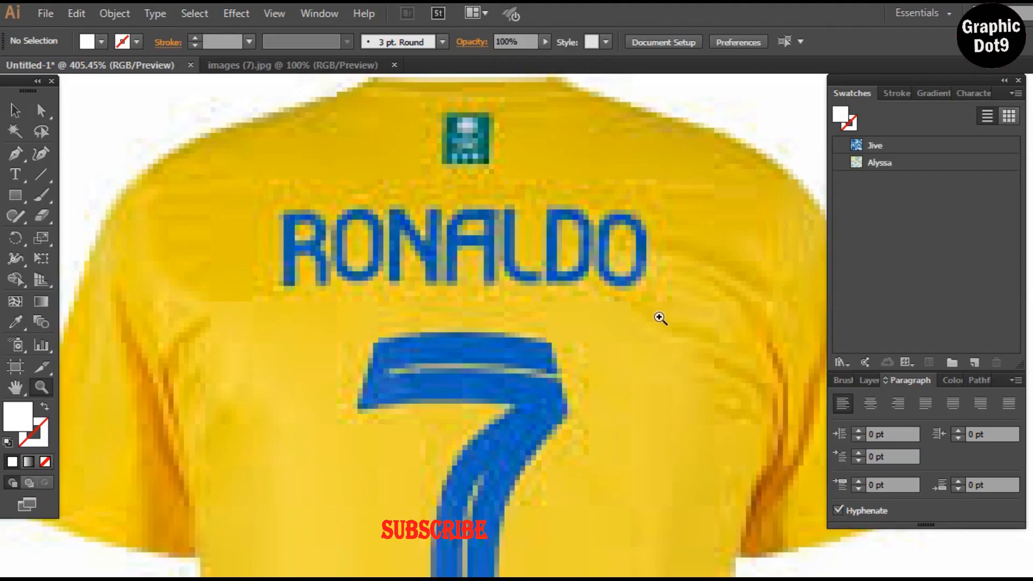
{"action": "key", "text": "ctrl+minus"}
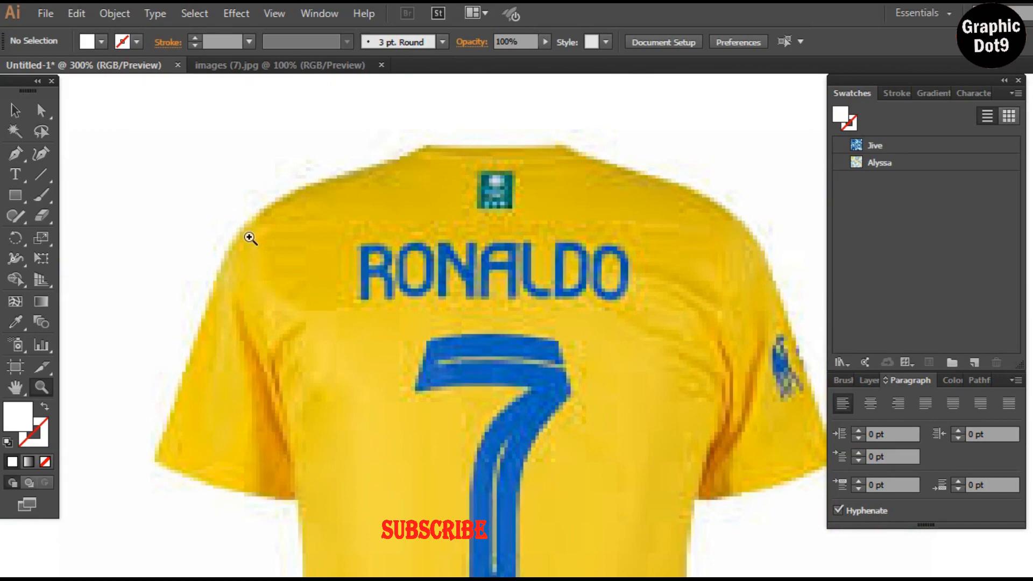
{"action": "left_click", "coordinate": [15, 154]}
{"action": "left_click", "coordinate": [136, 42]}
{"action": "left_click", "coordinate": [57, 71]}
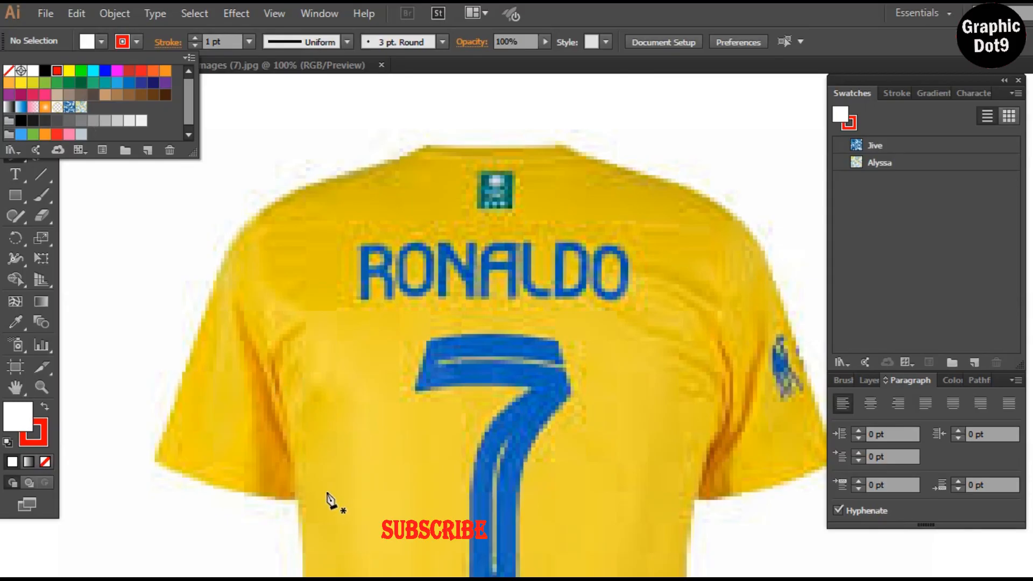
{"action": "left_click", "coordinate": [430, 153]}
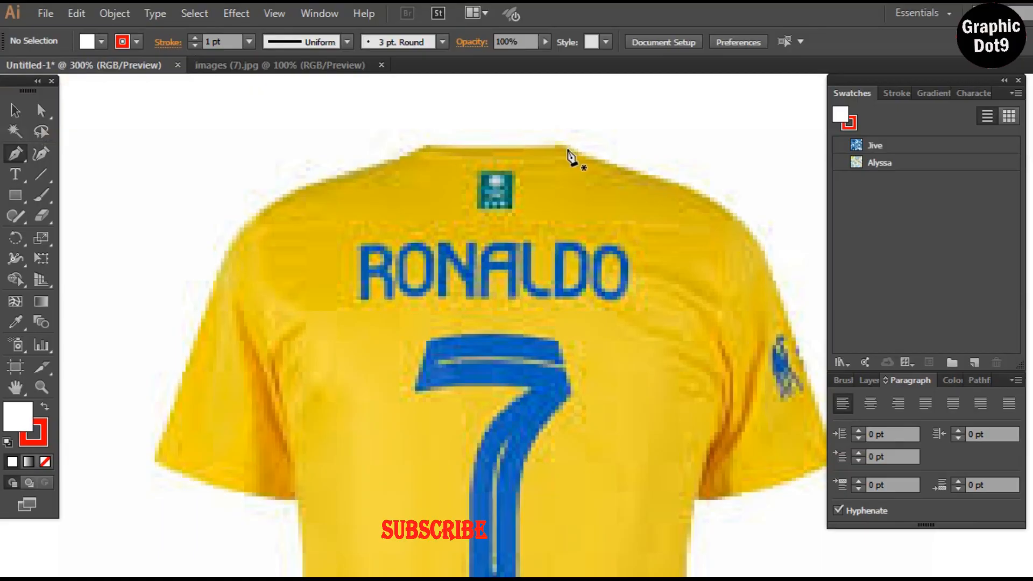
{"action": "left_click", "coordinate": [39, 428]}
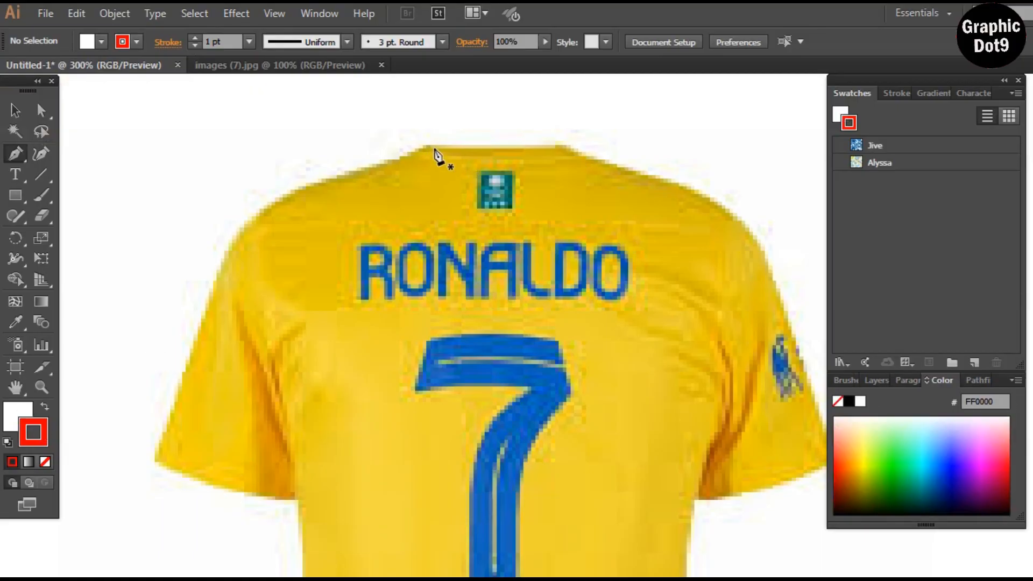
Draw a closed neckline shape with a straight top and curved lower edge on the shirt's collar, and lock it.
{"action": "left_click", "coordinate": [429, 145]}
{"action": "left_click", "coordinate": [567, 145]}
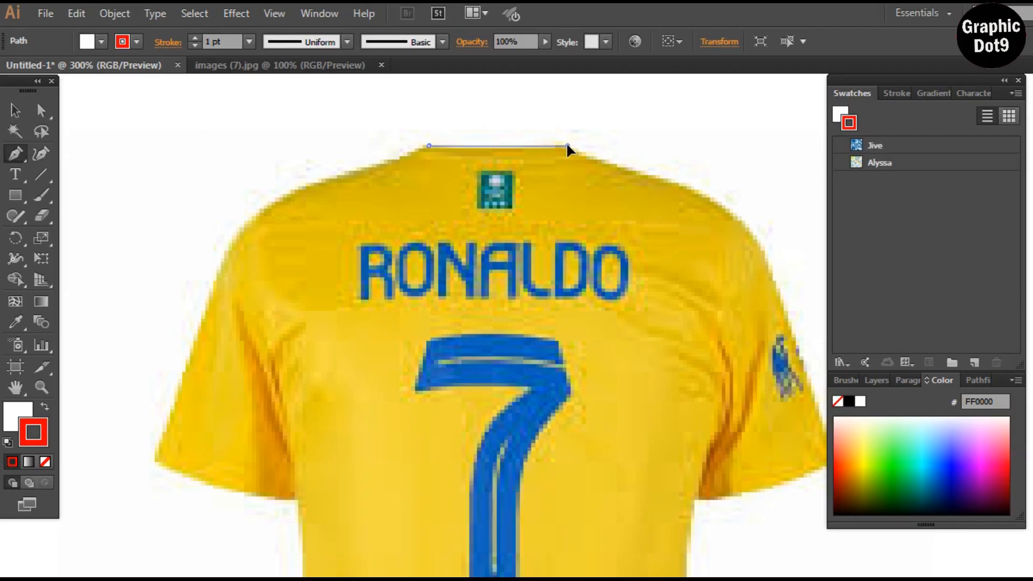
{"action": "left_click_drag", "start_coordinate": [429, 145], "coordinate": [391, 131]}
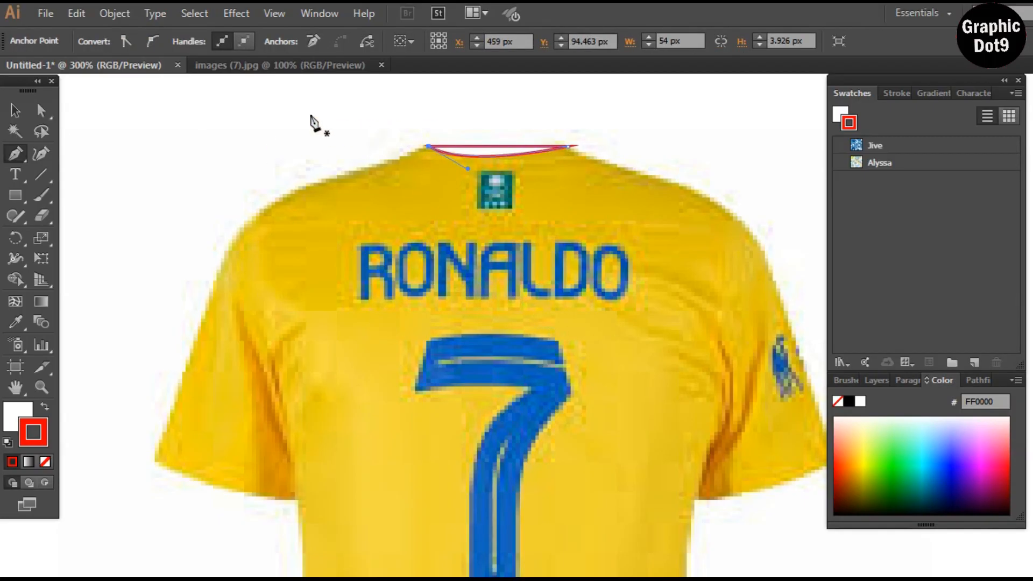
{"action": "left_click", "coordinate": [115, 13]}
{"action": "mouse_move", "coordinate": [197, 111]}
{"action": "left_click", "coordinate": [422, 111]}
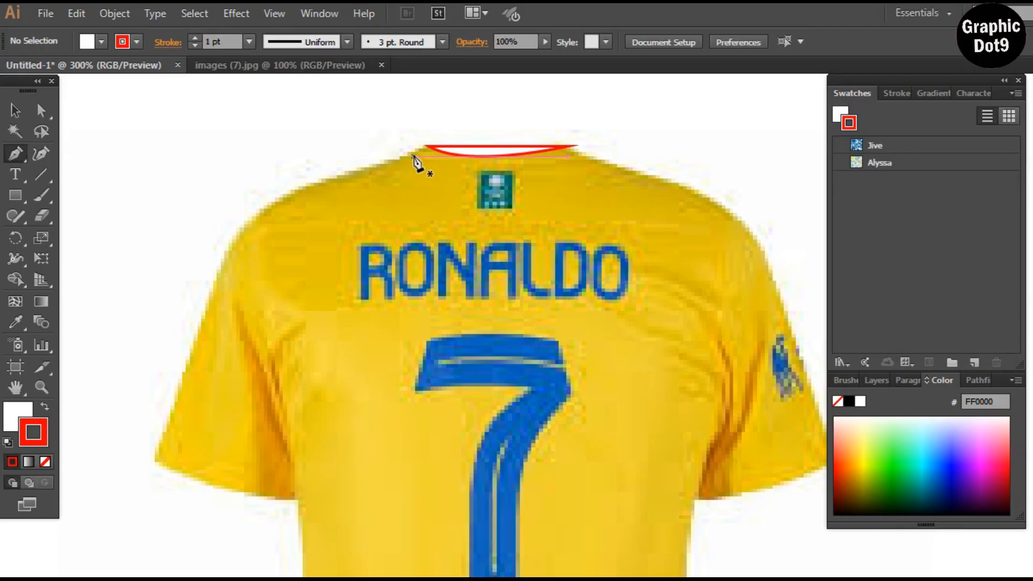
Trace the left sleeve's hem, its outer edge and the left shoulder up to the collar corner with curved Pen segments.
{"action": "left_click", "coordinate": [295, 501]}
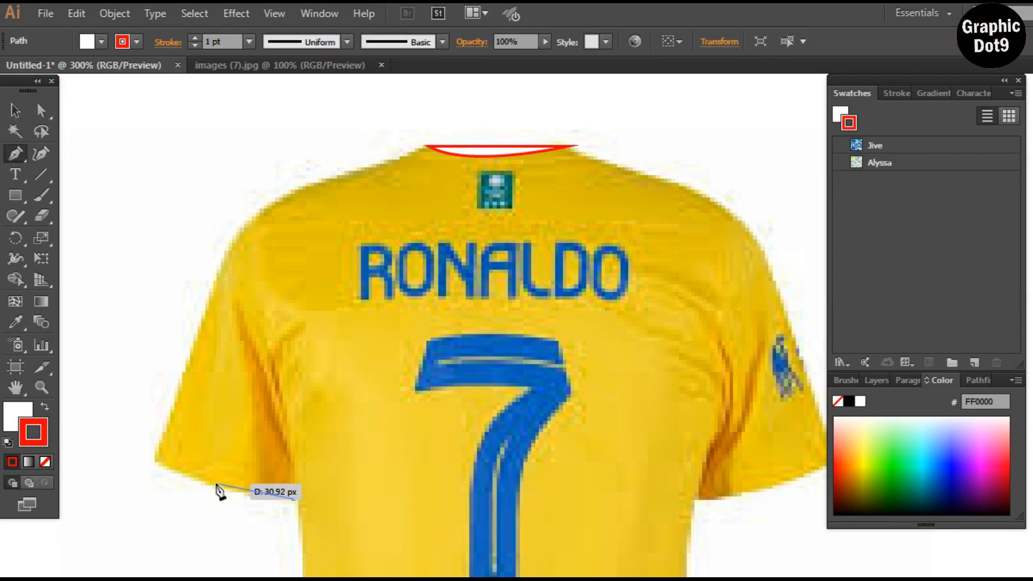
{"action": "left_click_drag", "start_coordinate": [155, 462], "coordinate": [132, 437]}
{"action": "left_click", "coordinate": [156, 462]}
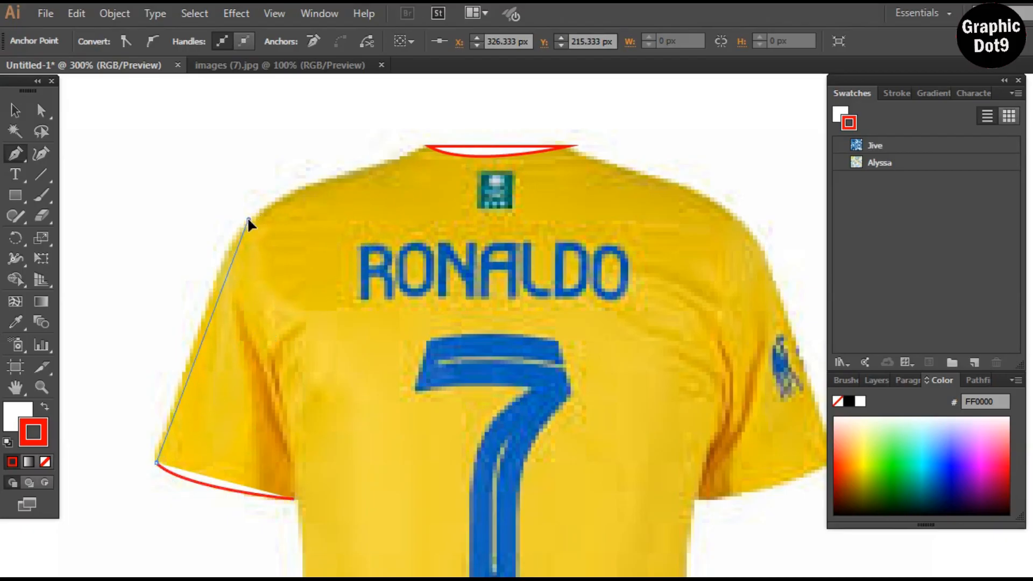
{"action": "left_click_drag", "start_coordinate": [247, 220], "coordinate": [264, 216]}
{"action": "mouse_move", "coordinate": [429, 146]}
{"action": "left_mouse_down"}
{"action": "mouse_move", "coordinate": [463, 150]}
{"action": "mouse_move", "coordinate": [455, 129]}
{"action": "left_mouse_up"}
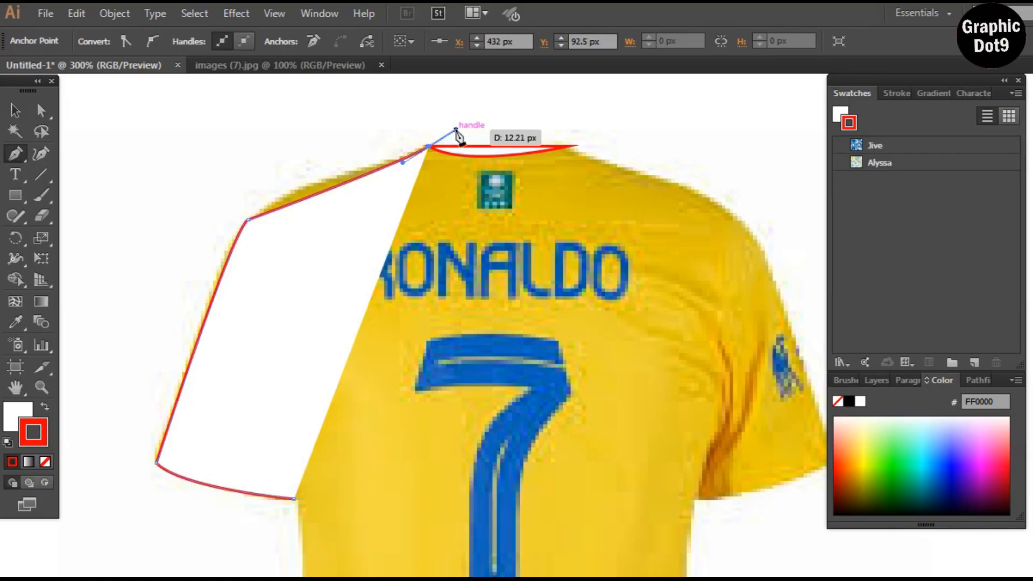
{"action": "left_click", "coordinate": [429, 146]}
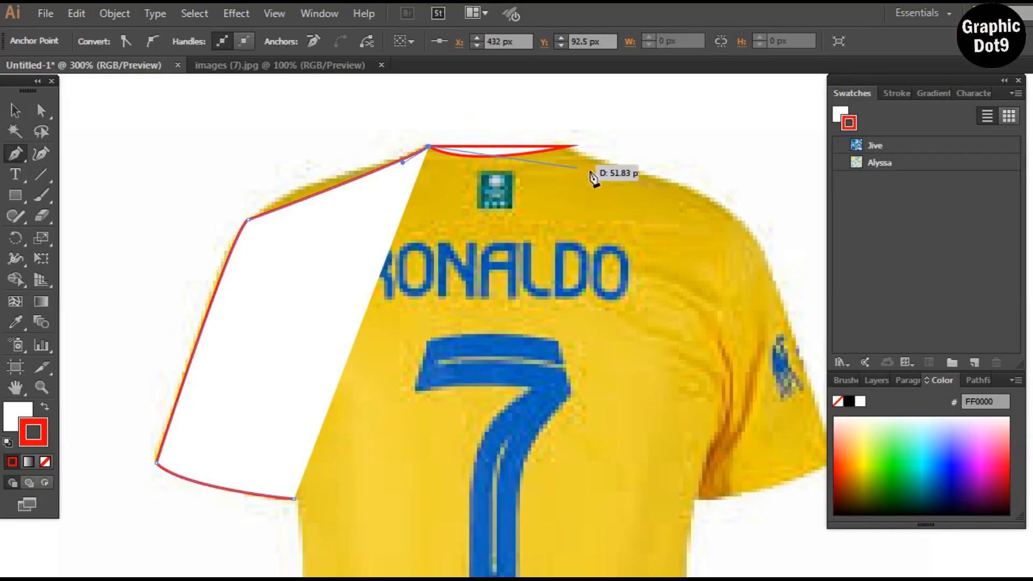
Continue the outline across the collar, over the right shoulder and around the right sleeve to the right underarm.
{"action": "left_click_drag", "start_coordinate": [569, 146], "coordinate": [696, 96]}
{"action": "left_click", "coordinate": [568, 146]}
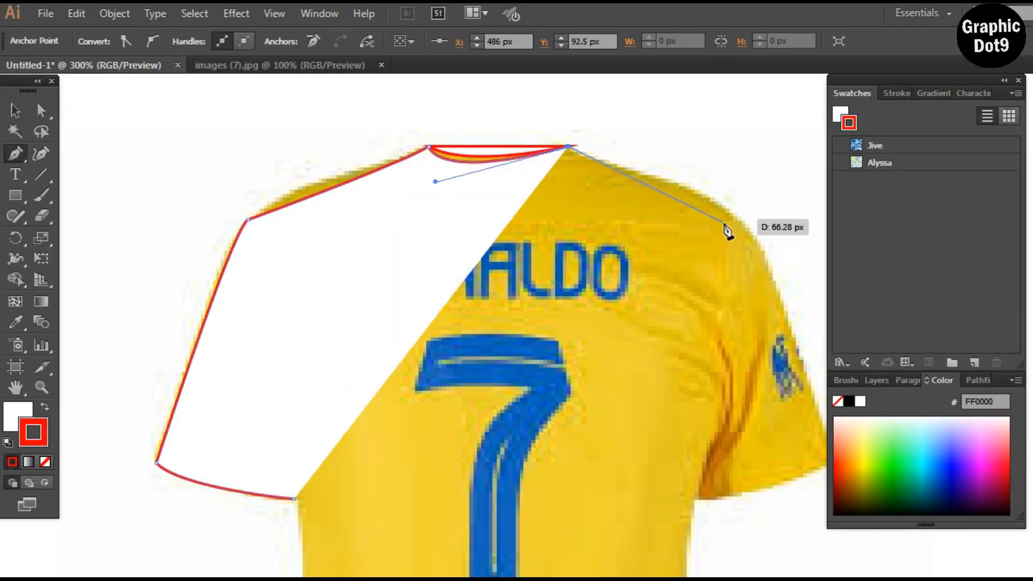
{"action": "left_click_drag", "start_coordinate": [748, 228], "coordinate": [764, 269]}
{"action": "left_click", "coordinate": [748, 230]}
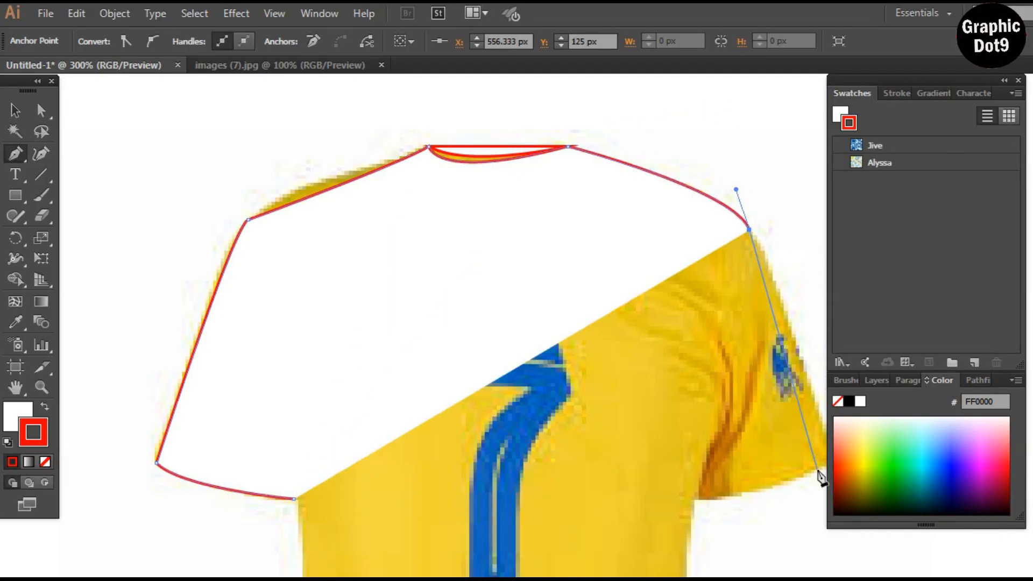
{"action": "left_click_drag", "start_coordinate": [887, 78], "coordinate": [939, 83]}
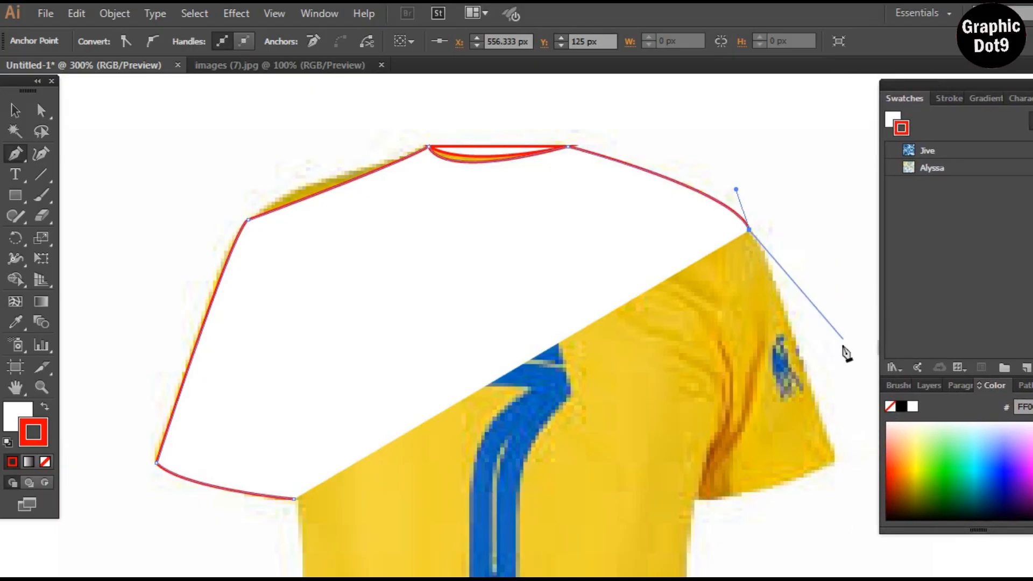
{"action": "left_click_drag", "start_coordinate": [834, 458], "coordinate": [848, 495]}
{"action": "left_click", "coordinate": [833, 459]}
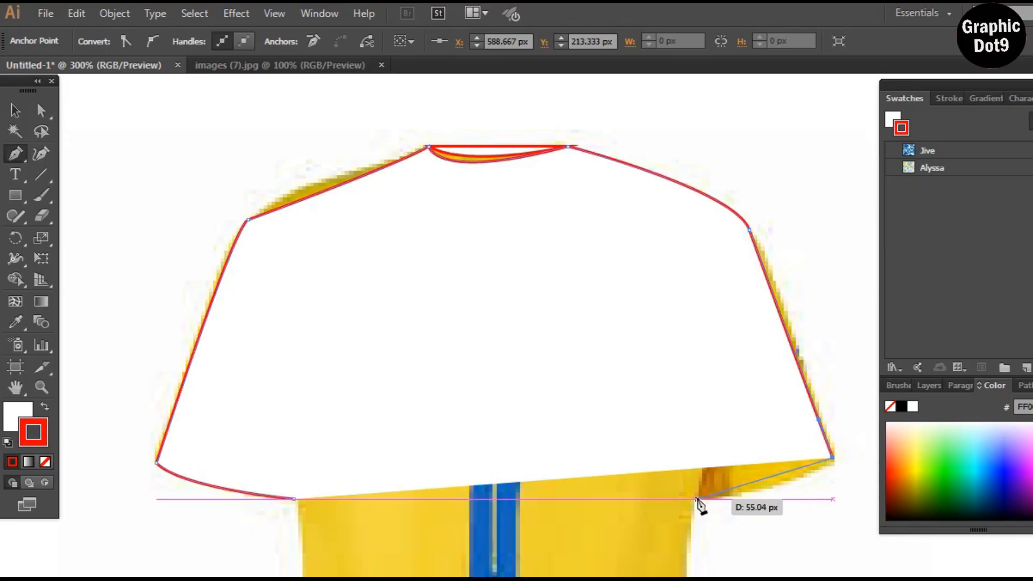
{"action": "left_click_drag", "start_coordinate": [698, 499], "coordinate": [628, 500]}
{"action": "left_click", "coordinate": [697, 498]}
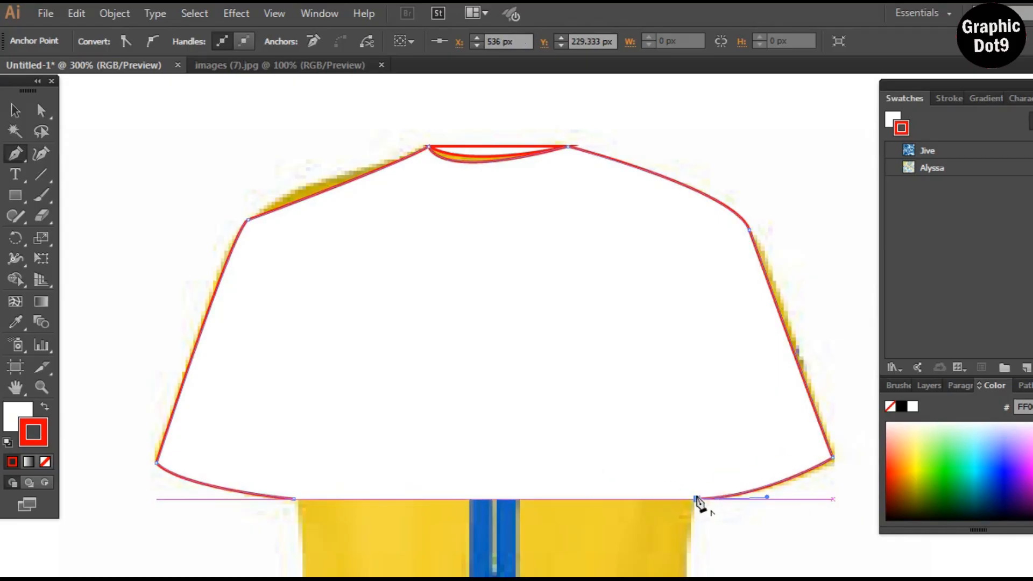
Undo the stray Pen segment and set the shirt outline's fill to none.
{"action": "left_click_drag", "start_coordinate": [671, 427], "coordinate": [633, 184]}
{"action": "key", "text": "ctrl+z"}
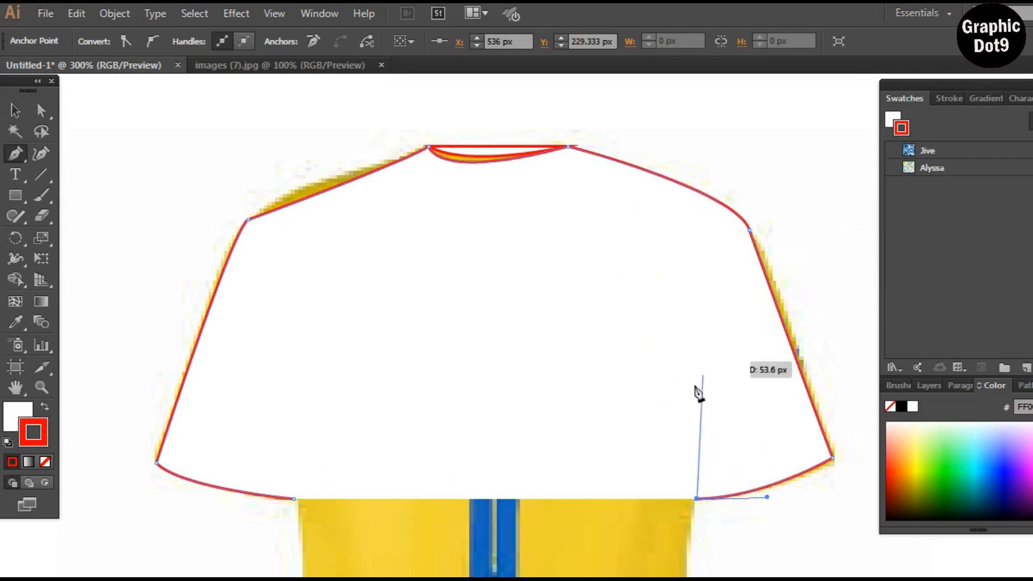
{"action": "left_click", "coordinate": [45, 462]}
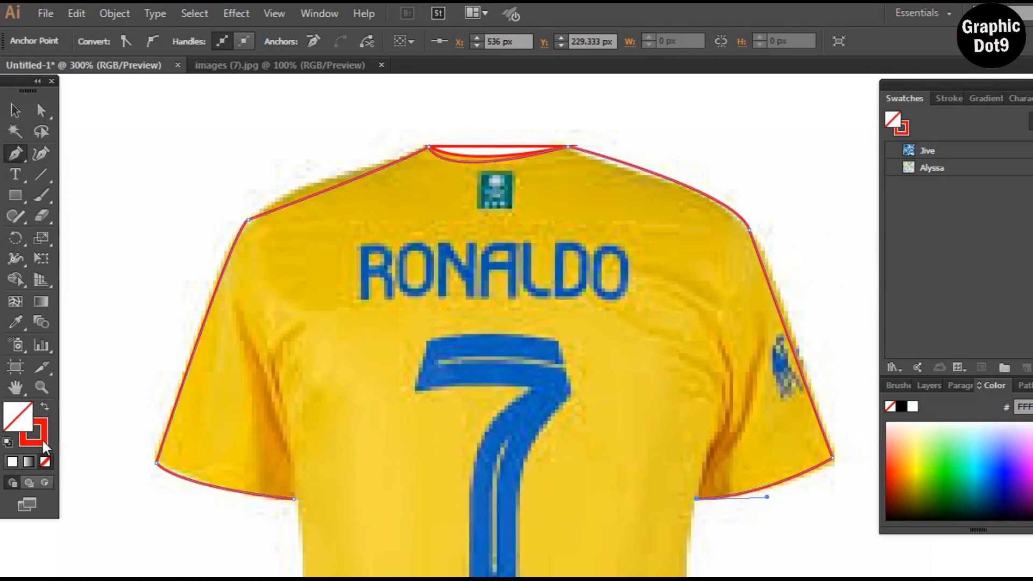
{"action": "left_click", "coordinate": [38, 440]}
Extend the outline down the shirt's right side and along the curved bottom hem to the lower-left corner.
{"action": "key", "text": "space"}
{"action": "left_click_drag", "start_coordinate": [647, 482], "coordinate": [634, 323]}
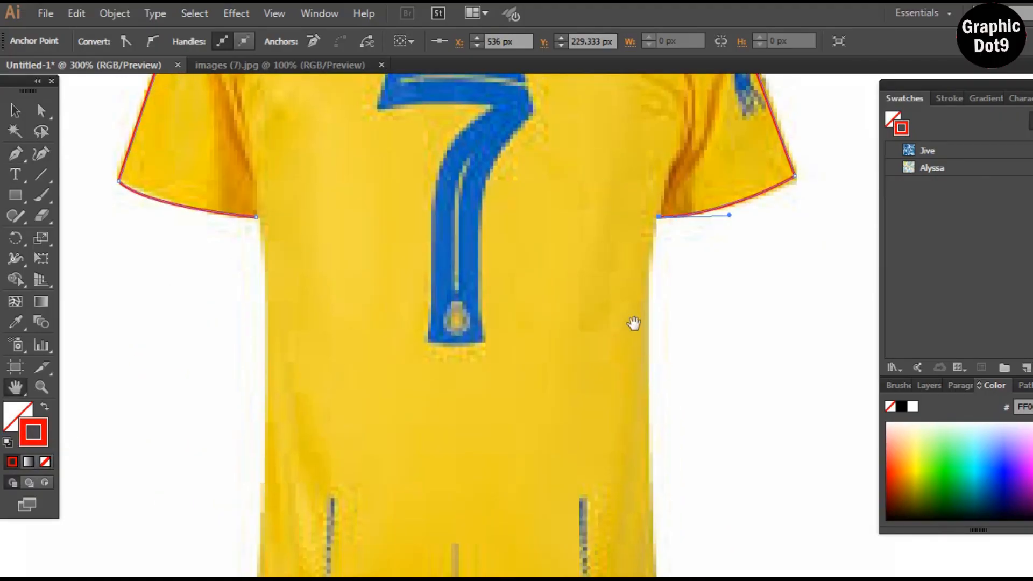
{"action": "left_click_drag", "start_coordinate": [597, 238], "coordinate": [602, 342]}
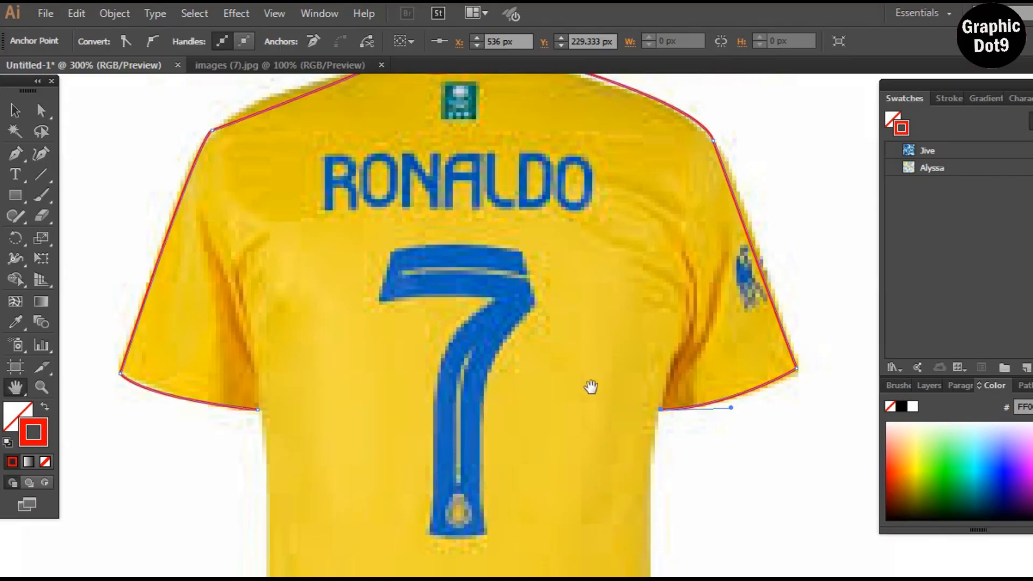
{"action": "left_click_drag", "start_coordinate": [584, 400], "coordinate": [533, 298]}
{"action": "left_click", "coordinate": [15, 153]}
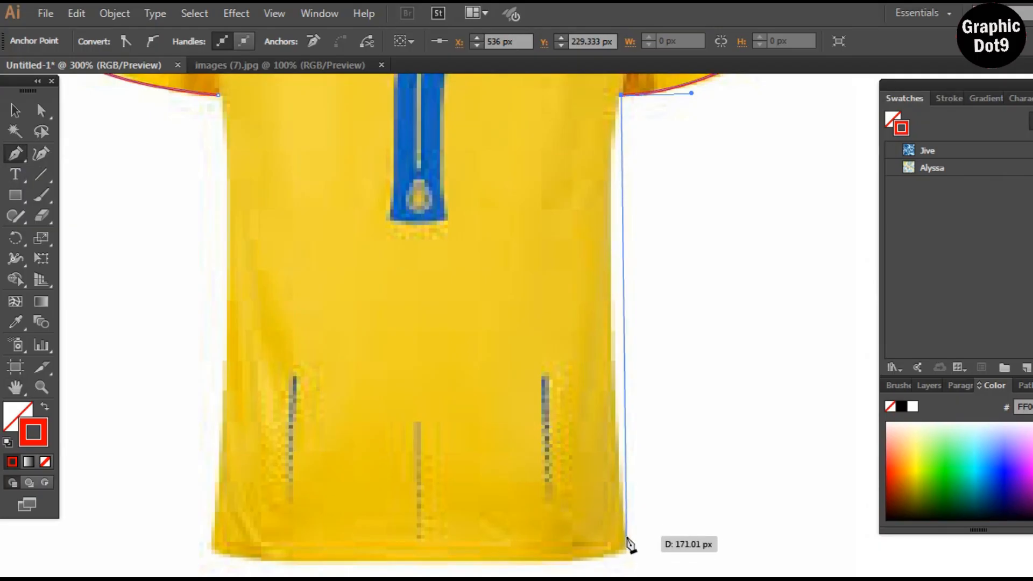
{"action": "left_click_drag", "start_coordinate": [627, 539], "coordinate": [648, 580]}
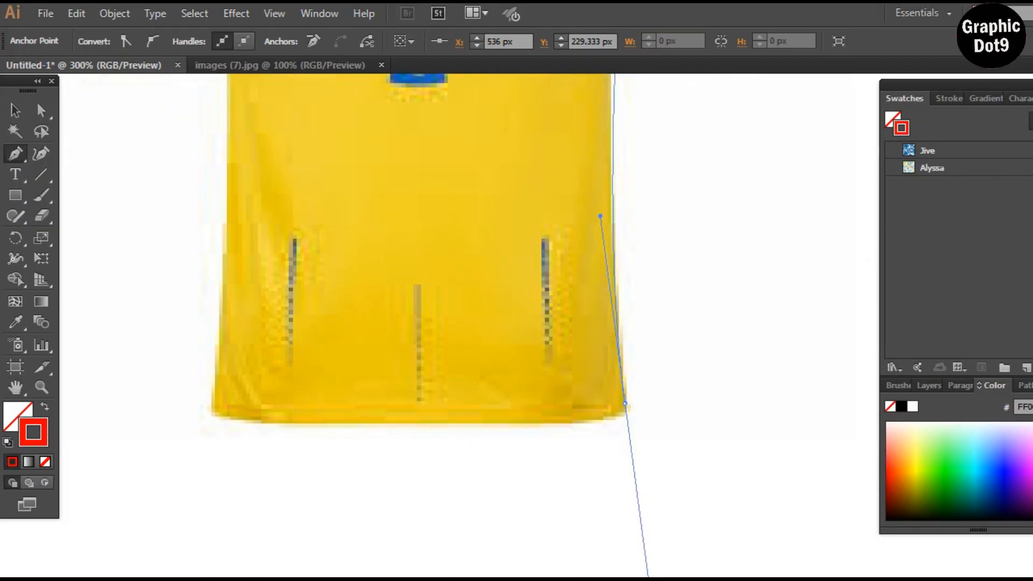
{"action": "left_click", "coordinate": [624, 403]}
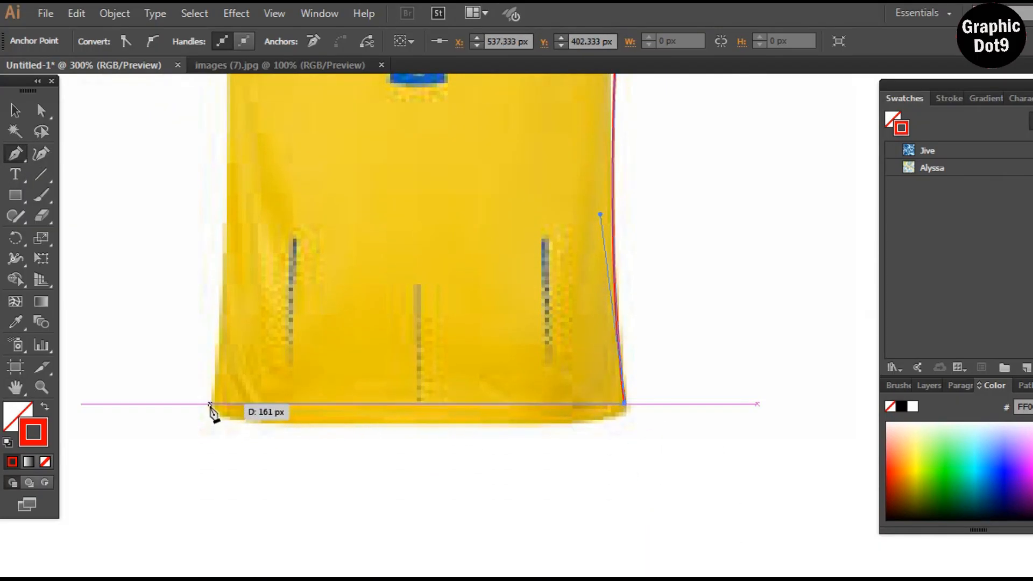
{"action": "left_click_drag", "start_coordinate": [210, 403], "coordinate": [75, 350]}
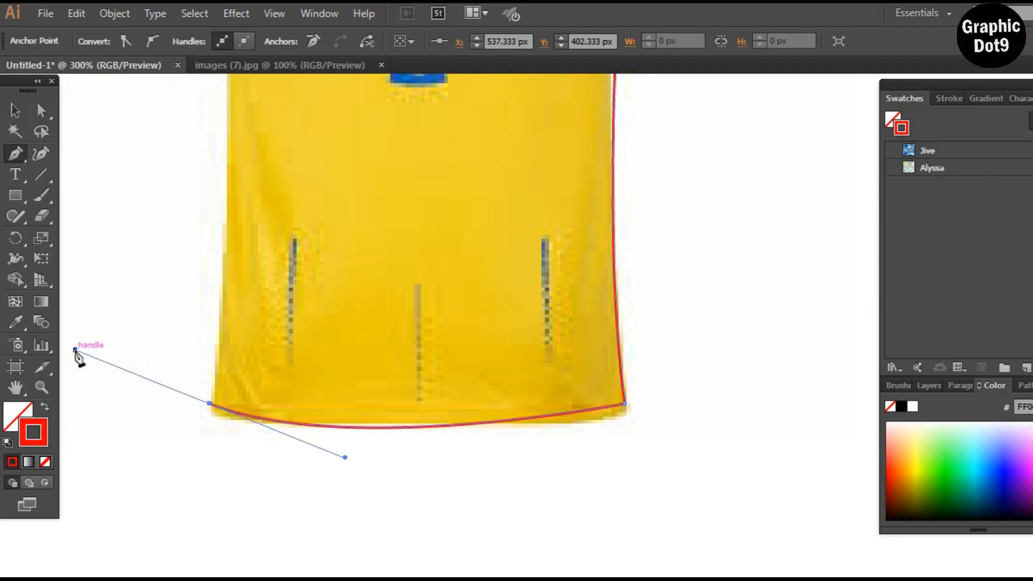
{"action": "left_click", "coordinate": [209, 404]}
Complete the shirt outline with a curved segment up the left side to the left underarm, and end the path.
{"action": "left_click_drag", "start_coordinate": [330, 286], "coordinate": [315, 213]}
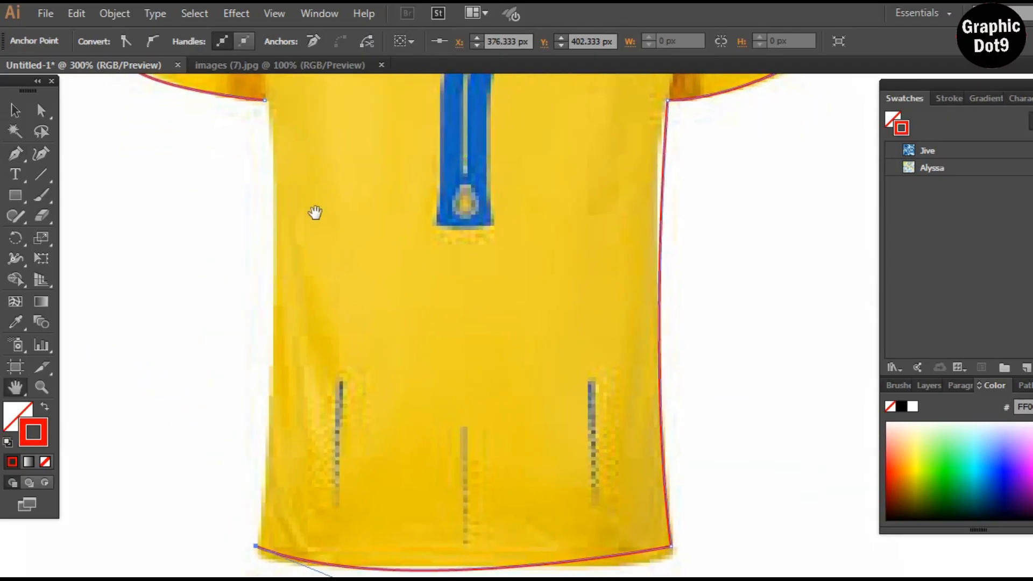
{"action": "left_click", "coordinate": [15, 155]}
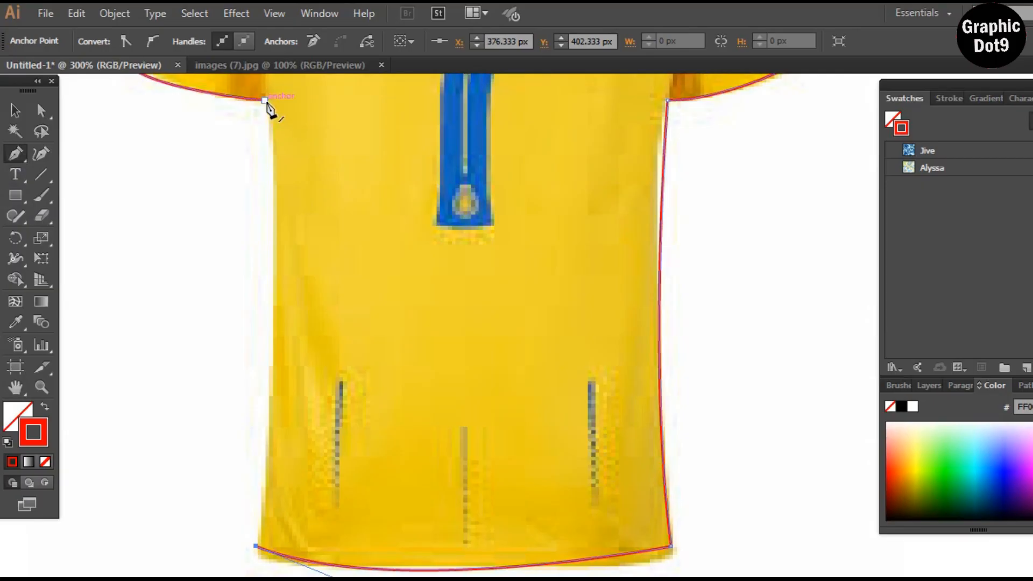
{"action": "left_click_drag", "start_coordinate": [257, 547], "coordinate": [255, 125]}
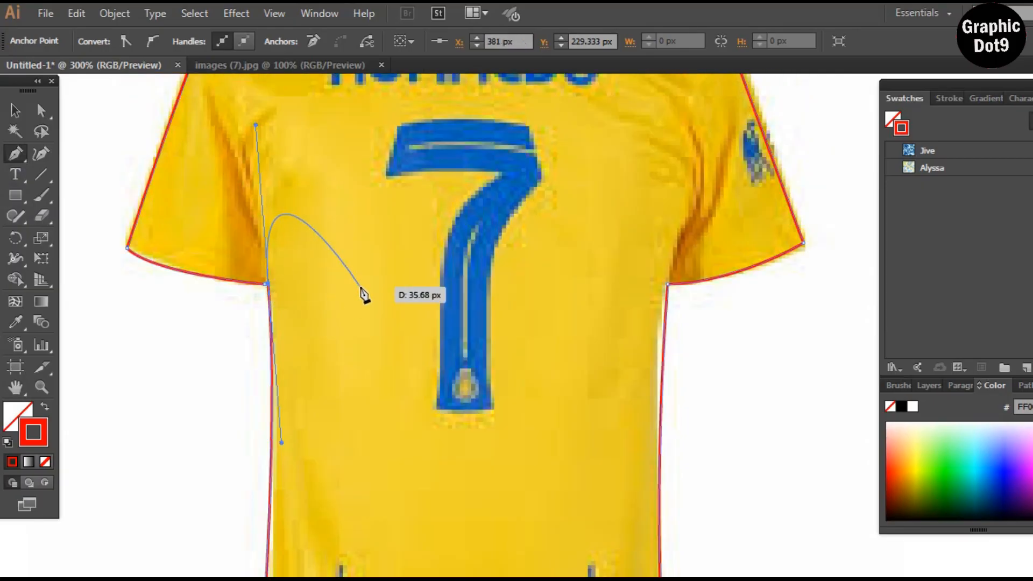
{"action": "key", "text": "Escape"}
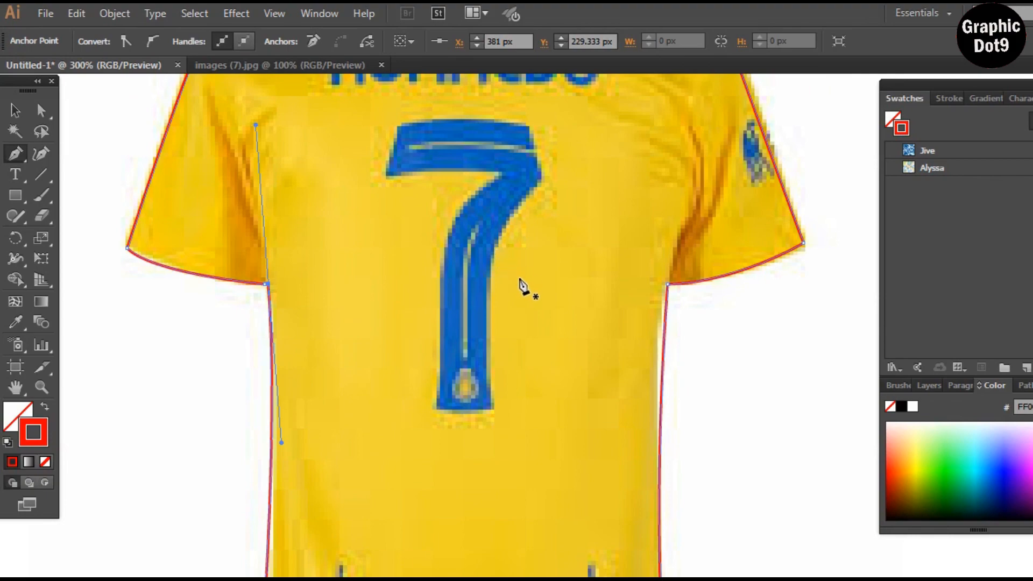
Unlock all locked objects and move the shirt image left, away from the traced outline.
{"action": "key", "text": "ctrl+minus"}
{"action": "key", "text": "ctrl+minus"}
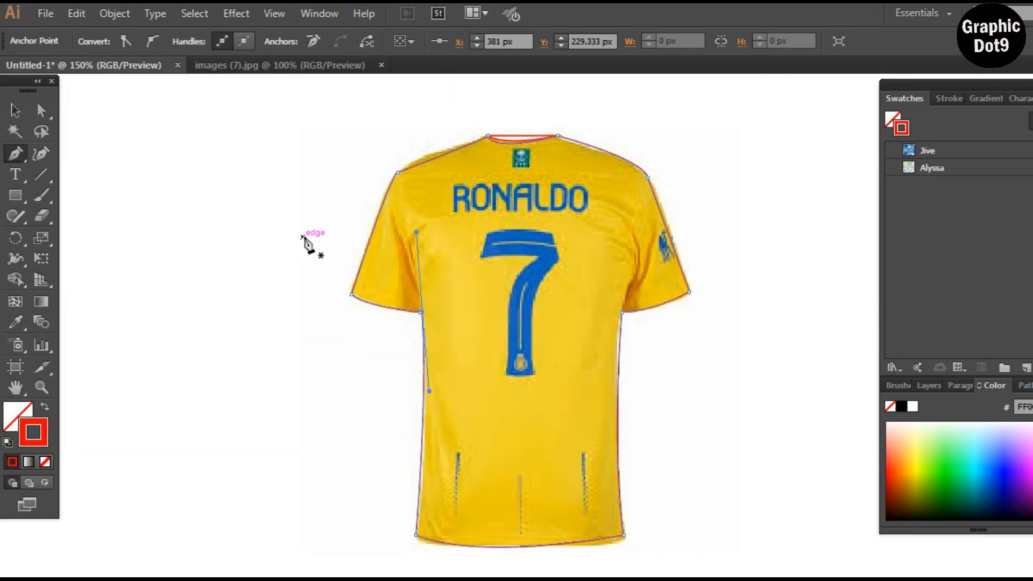
{"action": "key", "text": "v"}
{"action": "left_click", "coordinate": [121, 14]}
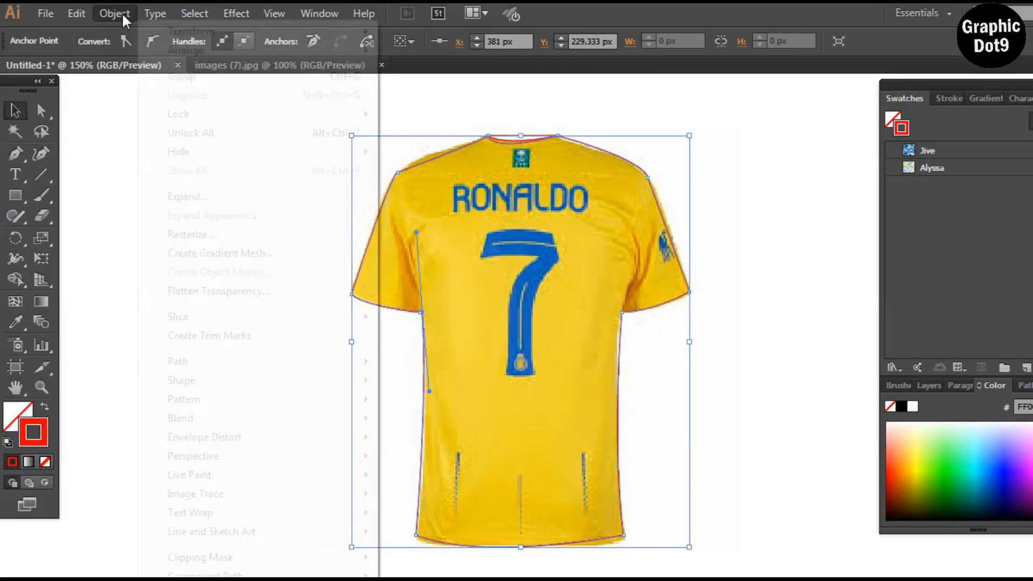
{"action": "left_click", "coordinate": [227, 140]}
{"action": "left_click", "coordinate": [827, 259]}
{"action": "left_click_drag", "start_coordinate": [546, 285], "coordinate": [406, 280]}
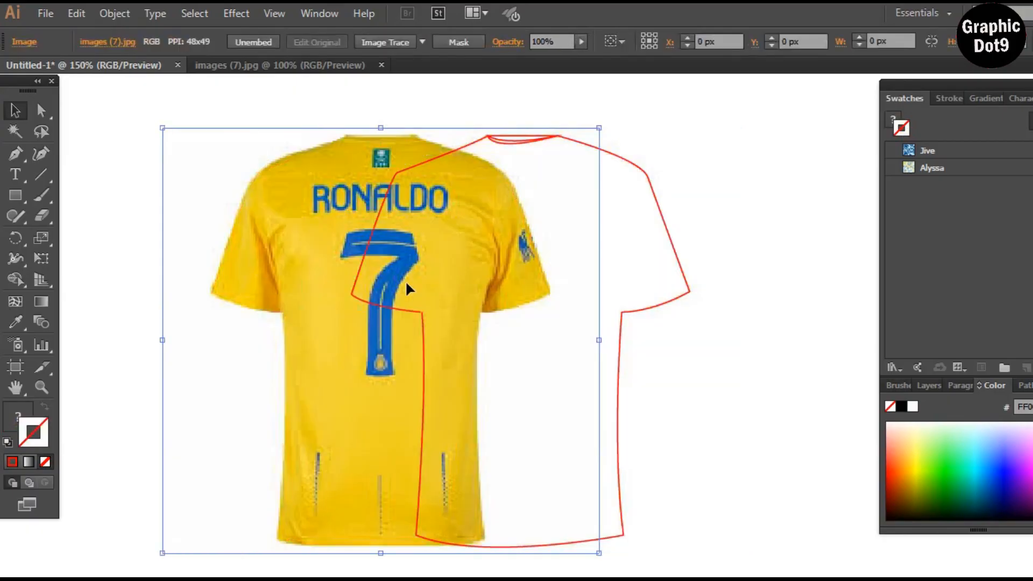
Scale the shirt photo down to about 193 px wide and place it to the right of the traced outline.
{"action": "left_click_drag", "start_coordinate": [323, 250], "coordinate": [105, 244]}
{"action": "left_click_drag", "start_coordinate": [249, 240], "coordinate": [143, 217]}
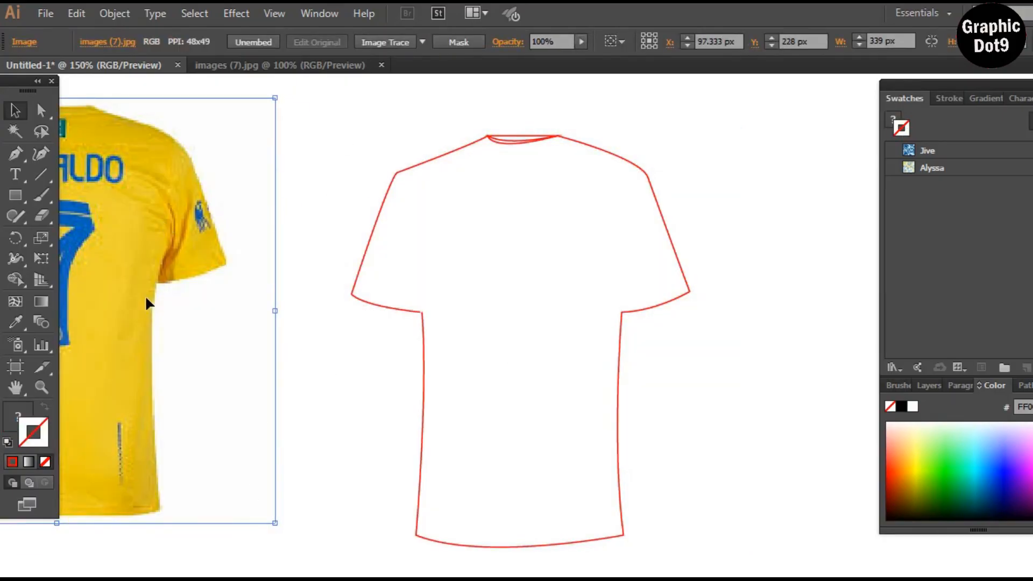
{"action": "left_click_drag", "start_coordinate": [145, 298], "coordinate": [276, 341]}
{"action": "left_click_drag", "start_coordinate": [182, 268], "coordinate": [360, 268]}
{"action": "left_click_drag", "start_coordinate": [145, 141], "coordinate": [334, 310]}
{"action": "left_click_drag", "start_coordinate": [357, 434], "coordinate": [740, 308]}
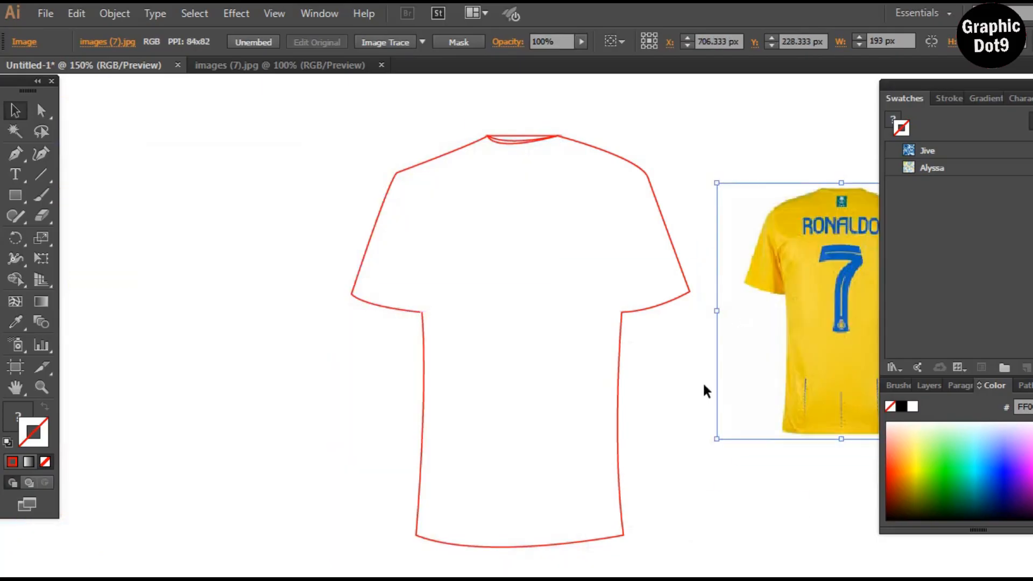
{"action": "left_click", "coordinate": [432, 282]}
{"action": "key", "text": "h"}
{"action": "left_click_drag", "start_coordinate": [533, 339], "coordinate": [408, 331]}
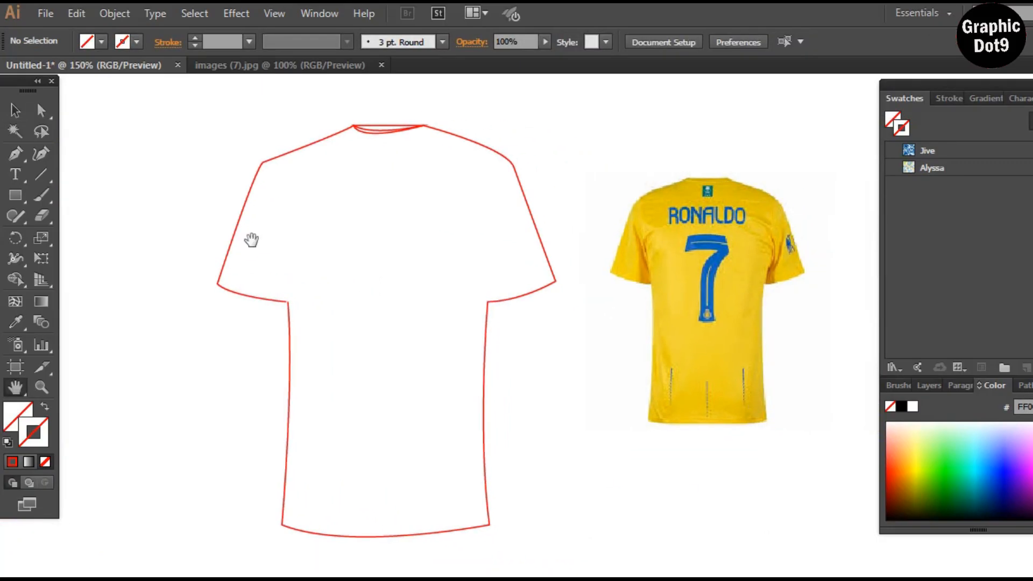
Round the two bottom hem corners of the shirt outline with their live corner controls.
{"action": "left_click", "coordinate": [41, 110]}
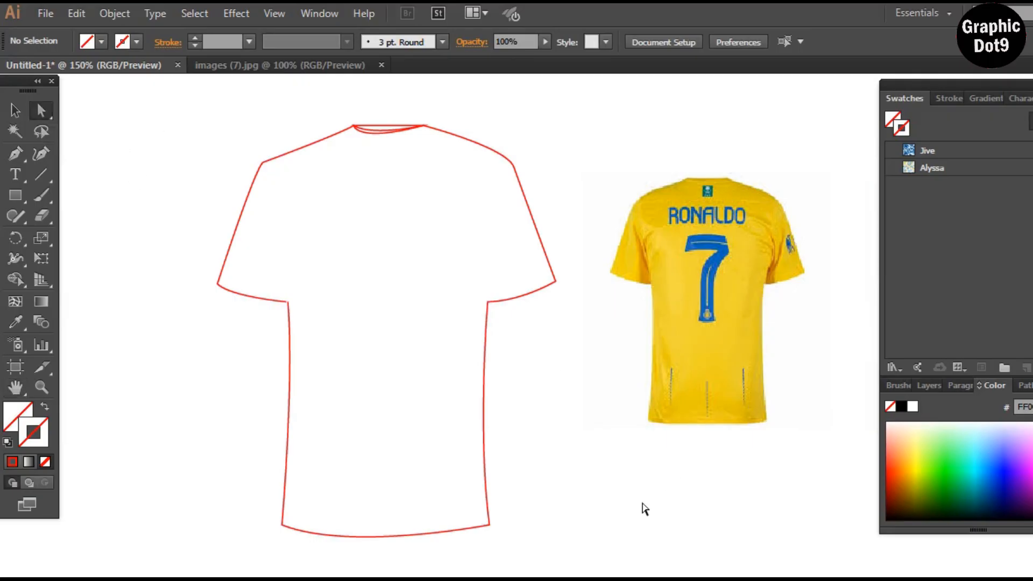
{"action": "left_click_drag", "start_coordinate": [267, 493], "coordinate": [519, 551]}
{"action": "left_click", "coordinate": [490, 523]}
{"action": "left_click_drag", "start_coordinate": [477, 512], "coordinate": [465, 511]}
{"action": "left_click_drag", "start_coordinate": [296, 515], "coordinate": [296, 509]}
{"action": "left_click", "coordinate": [543, 431]}
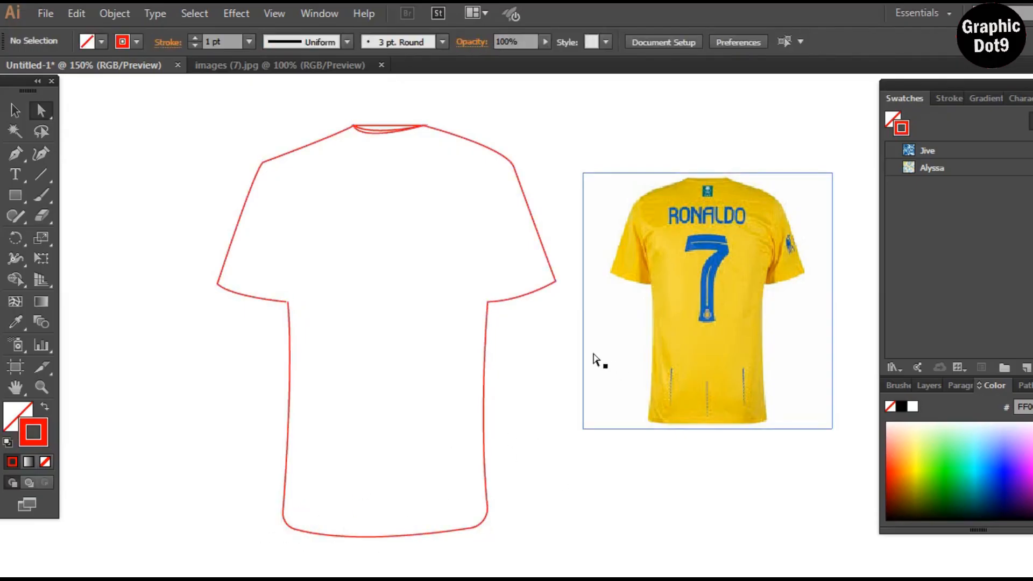
Try to adjust the shoulder corners of the shirt outline.
{"action": "left_click_drag", "start_coordinate": [214, 139], "coordinate": [294, 191]}
{"action": "key", "text": "ctrl+z"}
{"action": "left_click", "coordinate": [530, 216]}
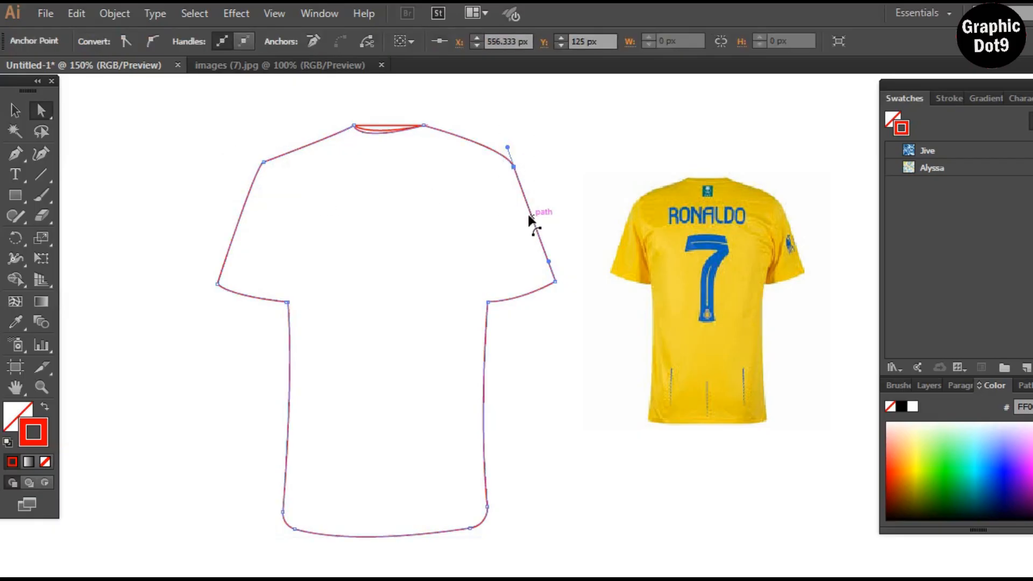
{"action": "left_click", "coordinate": [264, 162]}
{"action": "left_click", "coordinate": [489, 153]}
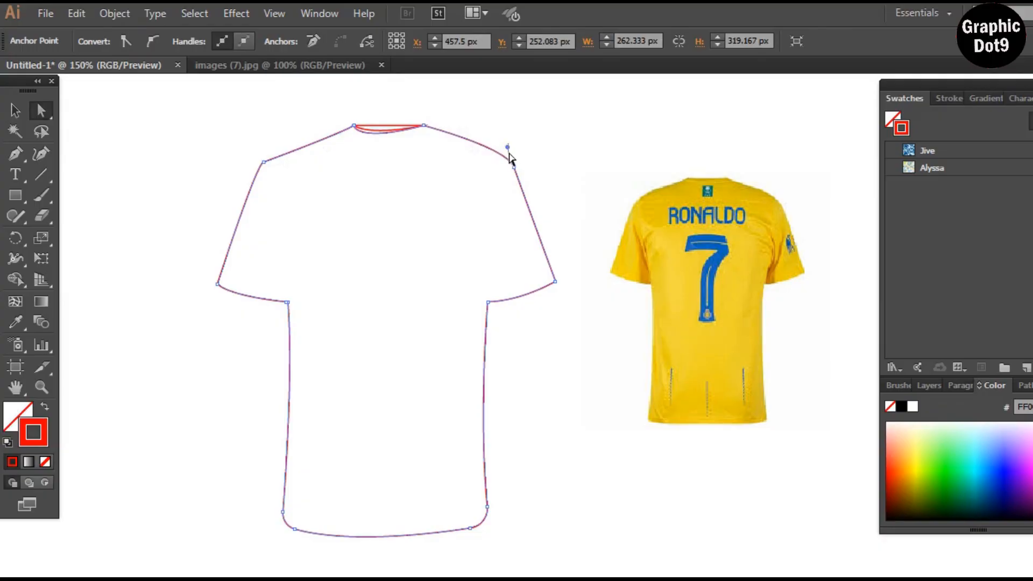
{"action": "left_click", "coordinate": [543, 169]}
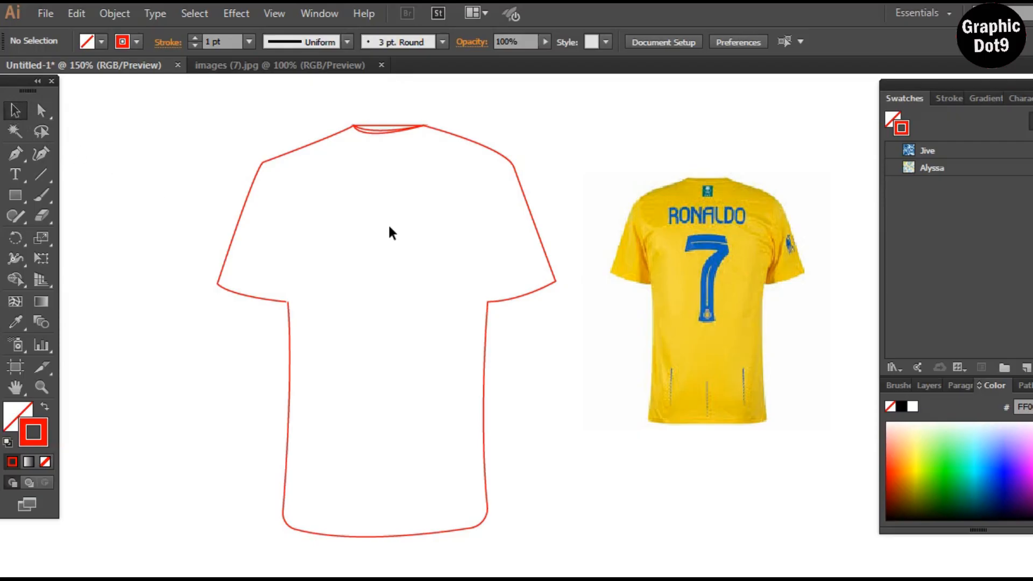
Select the traced shirt body and collar together and try a light yellow fill picked from the colour picker.
{"action": "left_click_drag", "start_coordinate": [215, 100], "coordinate": [574, 546]}
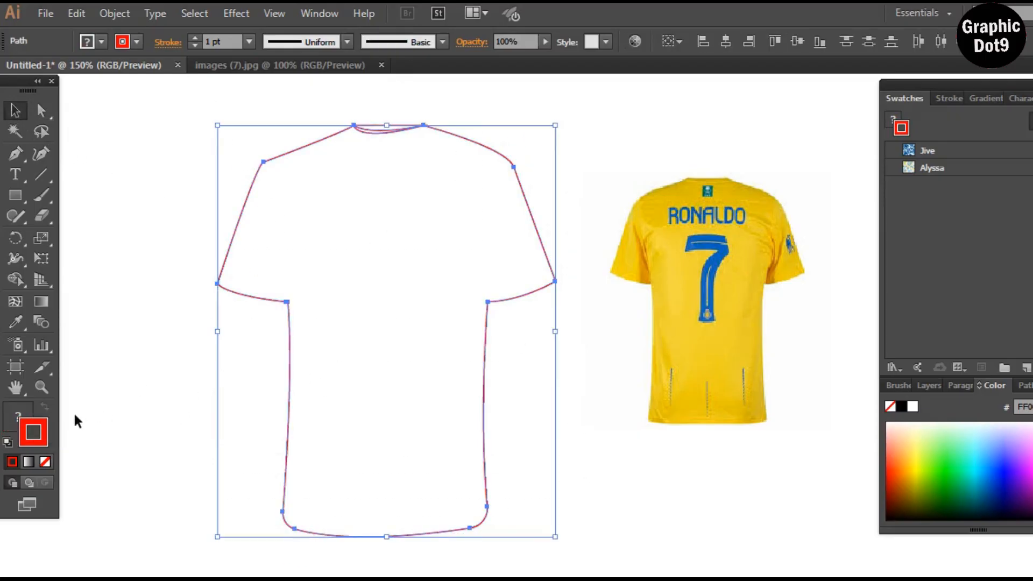
{"action": "double_click", "coordinate": [12, 431]}
{"action": "left_click_drag", "start_coordinate": [534, 446], "coordinate": [532, 301]}
{"action": "left_click", "coordinate": [496, 273]}
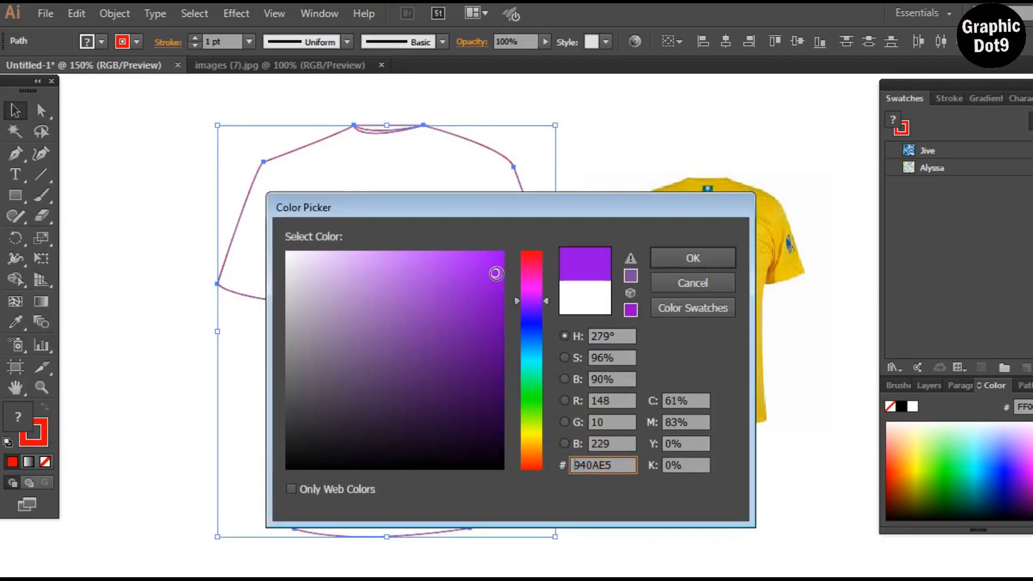
{"action": "left_click", "coordinate": [530, 440]}
{"action": "left_click", "coordinate": [491, 301]}
{"action": "left_click", "coordinate": [287, 302]}
{"action": "left_click", "coordinate": [674, 257]}
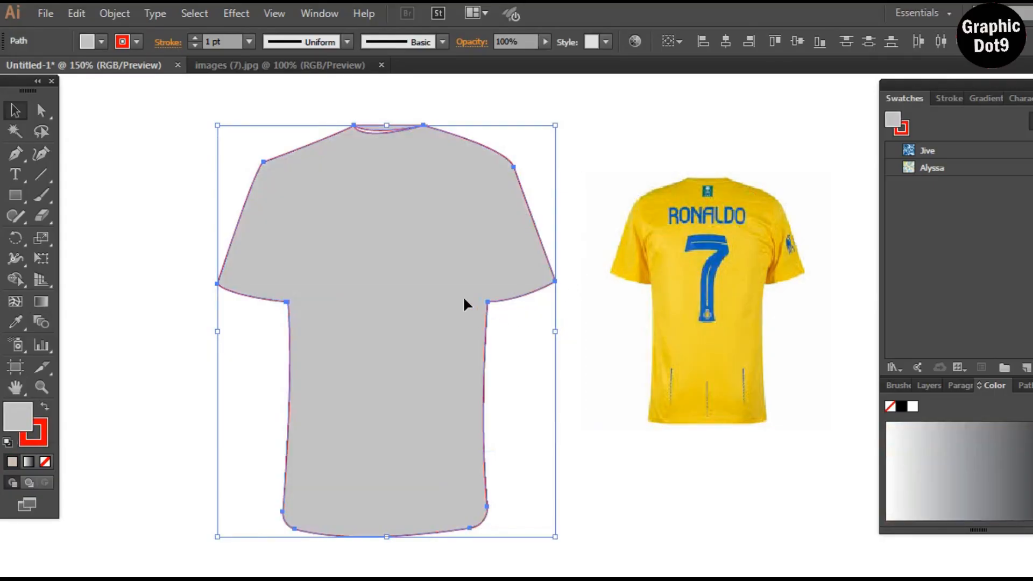
Try a stronger orange-yellow fill on the shirt body and collar.
{"action": "double_click", "coordinate": [16, 418]}
{"action": "left_click", "coordinate": [528, 445]}
{"action": "left_click_drag", "start_coordinate": [491, 292], "coordinate": [497, 259]}
{"action": "left_click", "coordinate": [677, 263]}
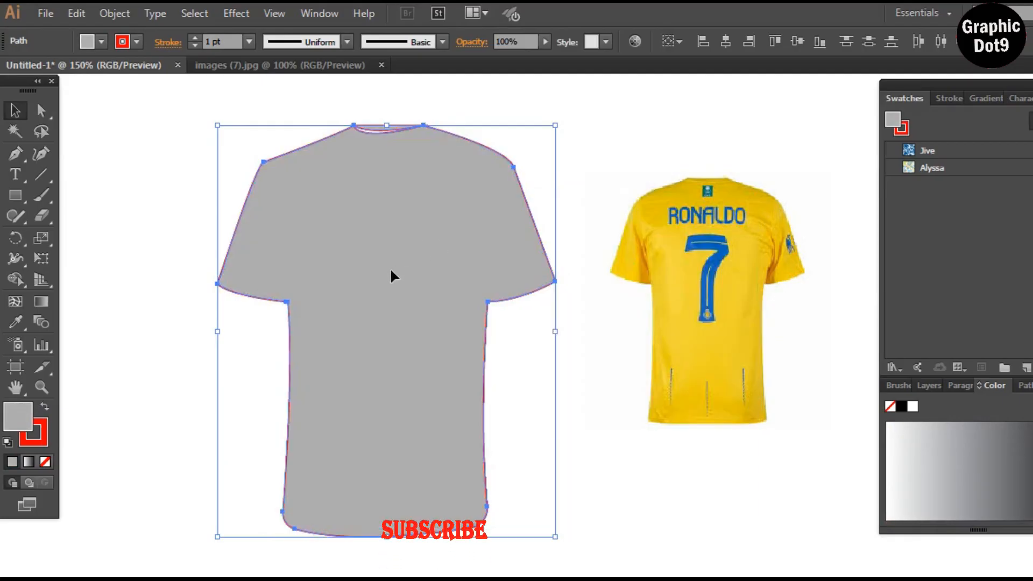
Select only the shirt body and try filling it with yellow F2D10A.
{"action": "left_click", "coordinate": [156, 156]}
{"action": "left_click", "coordinate": [271, 213]}
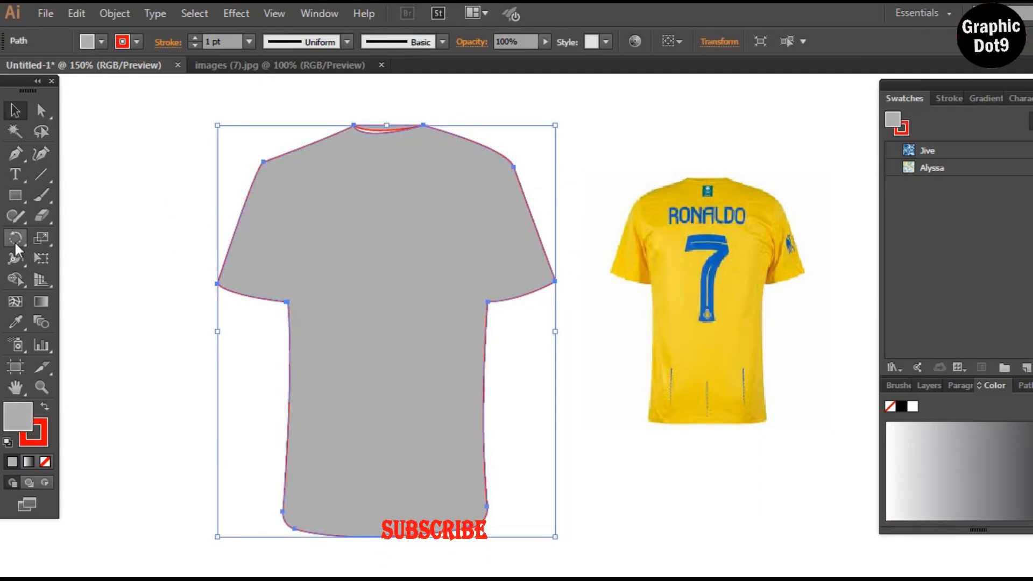
{"action": "double_click", "coordinate": [18, 417]}
{"action": "left_click", "coordinate": [531, 441]}
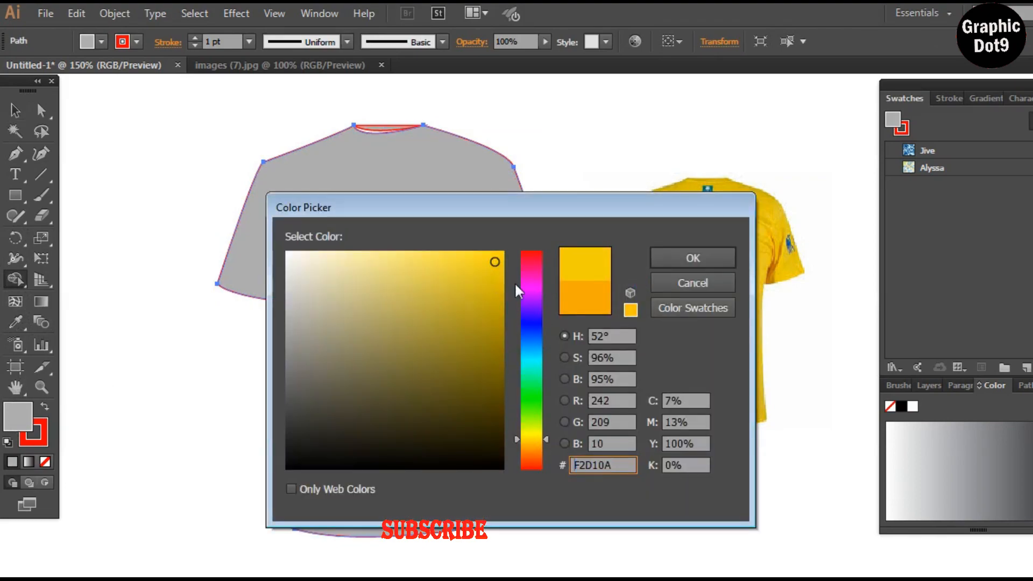
{"action": "left_click", "coordinate": [693, 259]}
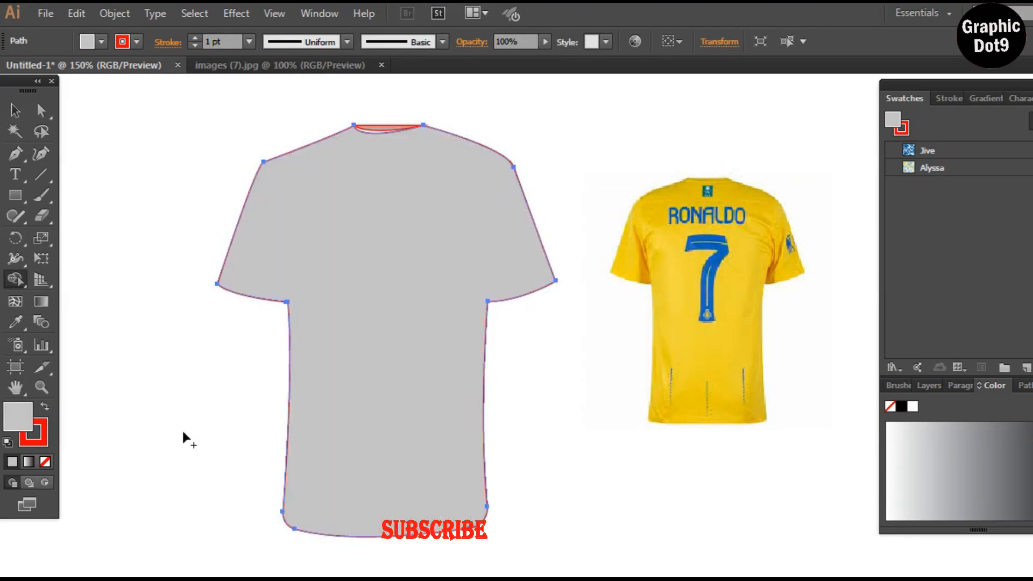
{"action": "double_click", "coordinate": [12, 415]}
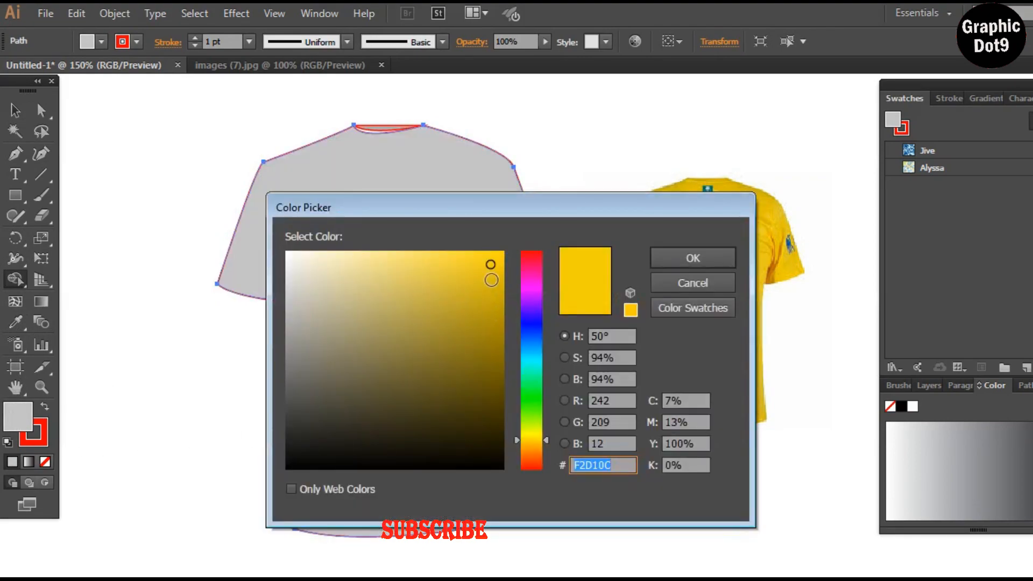
{"action": "left_click", "coordinate": [673, 259]}
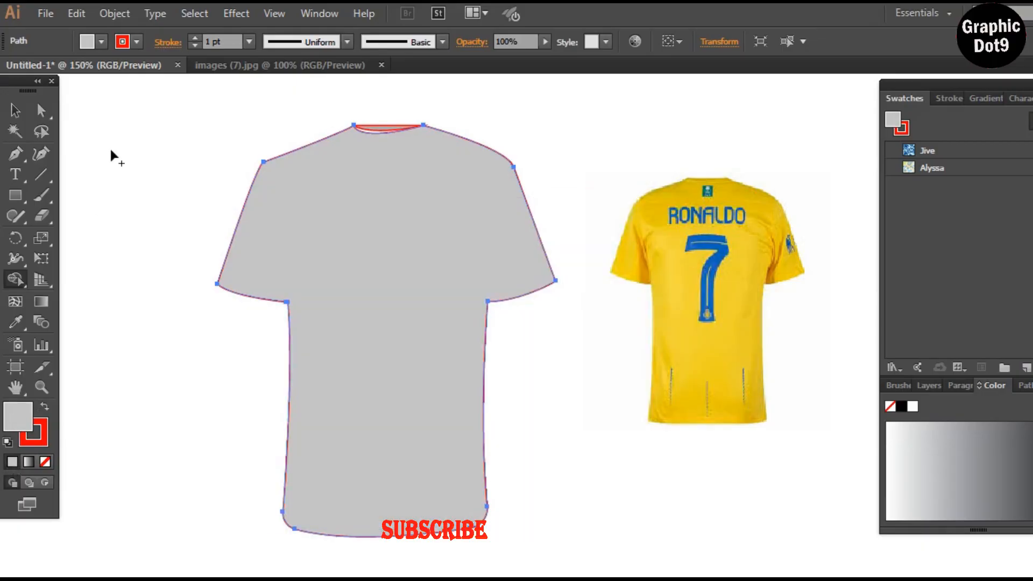
{"action": "left_click", "coordinate": [138, 42]}
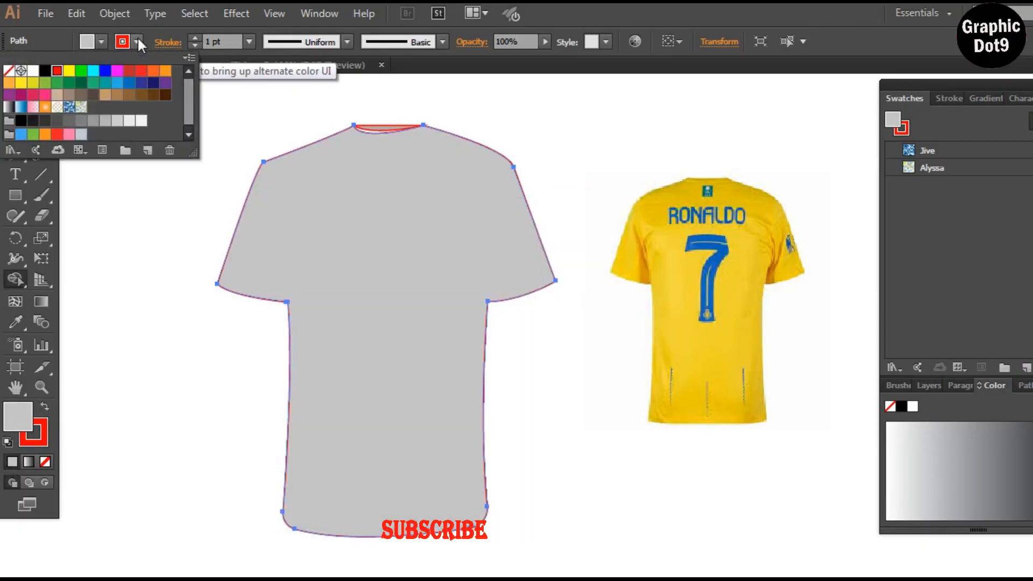
{"action": "left_click", "coordinate": [139, 240]}
{"action": "left_click_drag", "start_coordinate": [330, 222], "coordinate": [382, 482]}
Select the shirt body and collar together and change their fill to dark grey by picking a magenta hue.
{"action": "key", "text": "v"}
{"action": "left_click_drag", "start_coordinate": [150, 99], "coordinate": [589, 557]}
{"action": "double_click", "coordinate": [894, 120]}
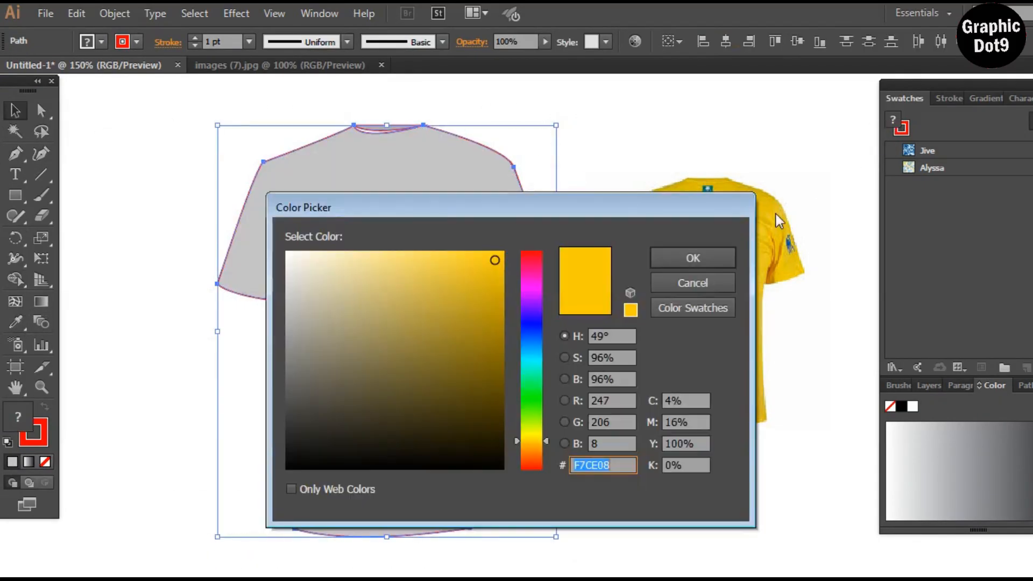
{"action": "left_click", "coordinate": [487, 273]}
{"action": "left_click", "coordinate": [529, 274]}
{"action": "left_click", "coordinate": [496, 261]}
{"action": "left_click", "coordinate": [693, 258]}
{"action": "left_click", "coordinate": [615, 273], "text": "shift"}
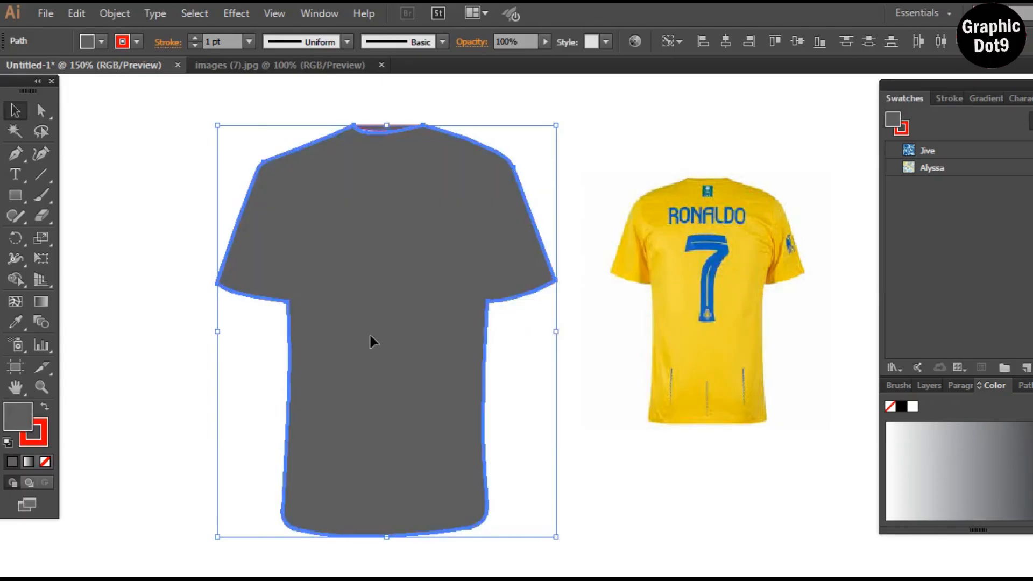
{"action": "left_click", "coordinate": [575, 417]}
Adjust the shirt body's neckline anchor points and curve handles where they meet the collar, undoing the last handle change.
{"action": "left_click", "coordinate": [418, 323]}
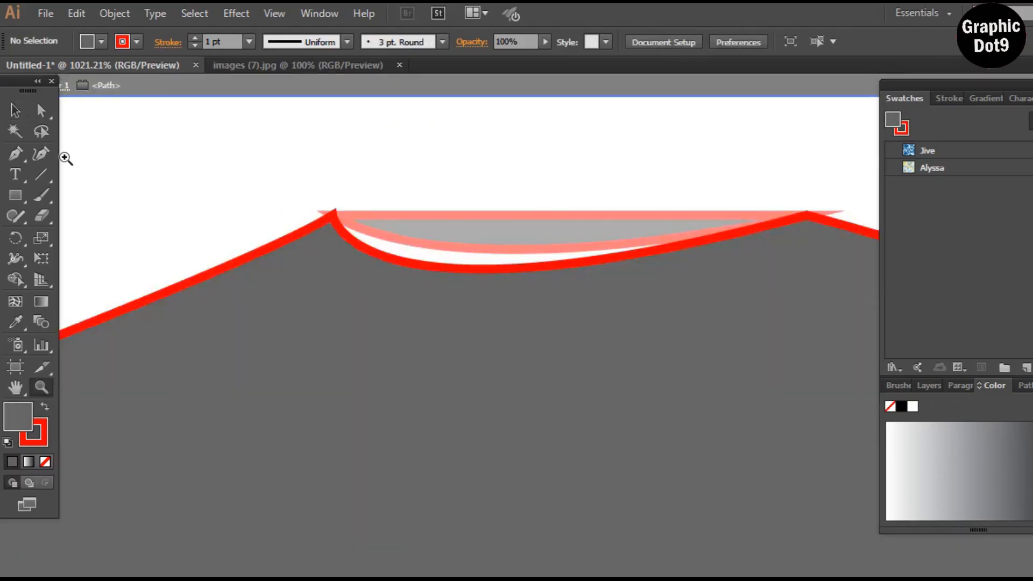
{"action": "left_click", "coordinate": [41, 110]}
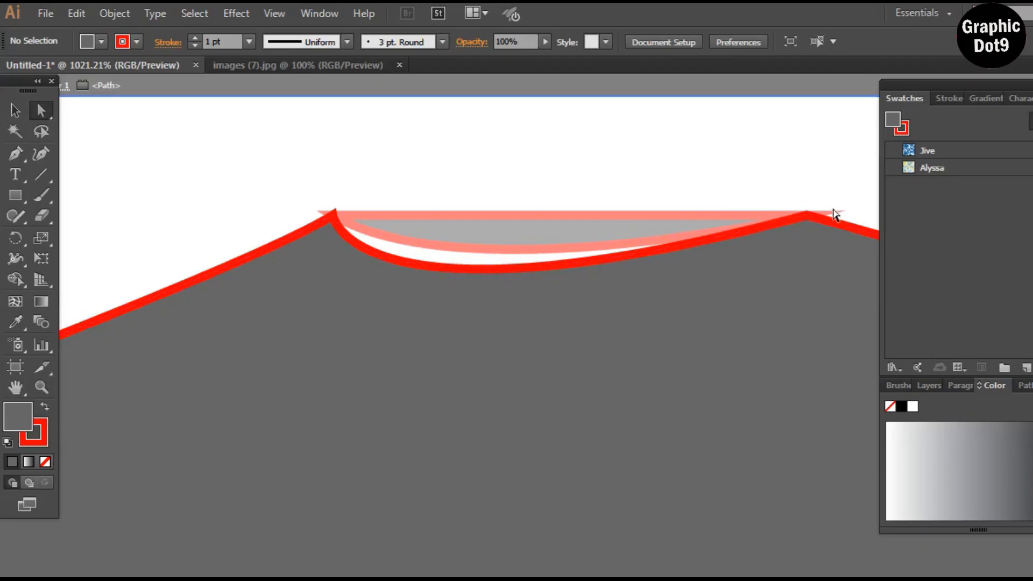
{"action": "left_click", "coordinate": [689, 243]}
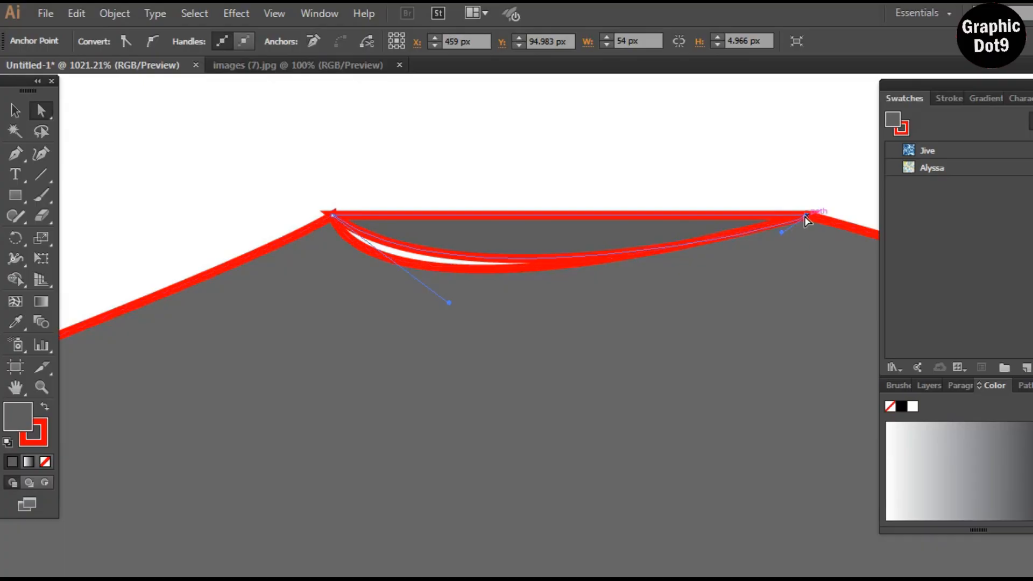
{"action": "mouse_move", "coordinate": [807, 216]}
{"action": "left_mouse_down"}
{"action": "mouse_move", "coordinate": [802, 225]}
{"action": "mouse_move", "coordinate": [807, 215]}
{"action": "left_mouse_up"}
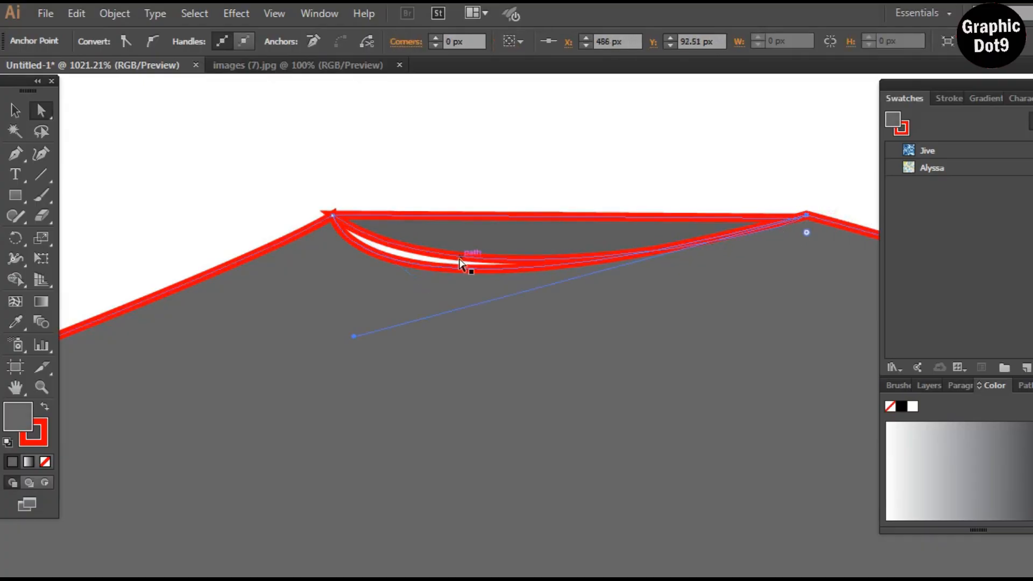
{"action": "mouse_move", "coordinate": [355, 347]}
{"action": "left_mouse_down"}
{"action": "mouse_move", "coordinate": [404, 329]}
{"action": "mouse_move", "coordinate": [346, 336]}
{"action": "left_mouse_up"}
{"action": "left_click", "coordinate": [344, 240]}
{"action": "left_click_drag", "start_coordinate": [274, 275], "coordinate": [249, 270]}
{"action": "mouse_move", "coordinate": [345, 338]}
{"action": "left_mouse_down"}
{"action": "mouse_move", "coordinate": [380, 340]}
{"action": "mouse_move", "coordinate": [354, 335]}
{"action": "left_mouse_up"}
{"action": "key", "text": "ctrl+z"}
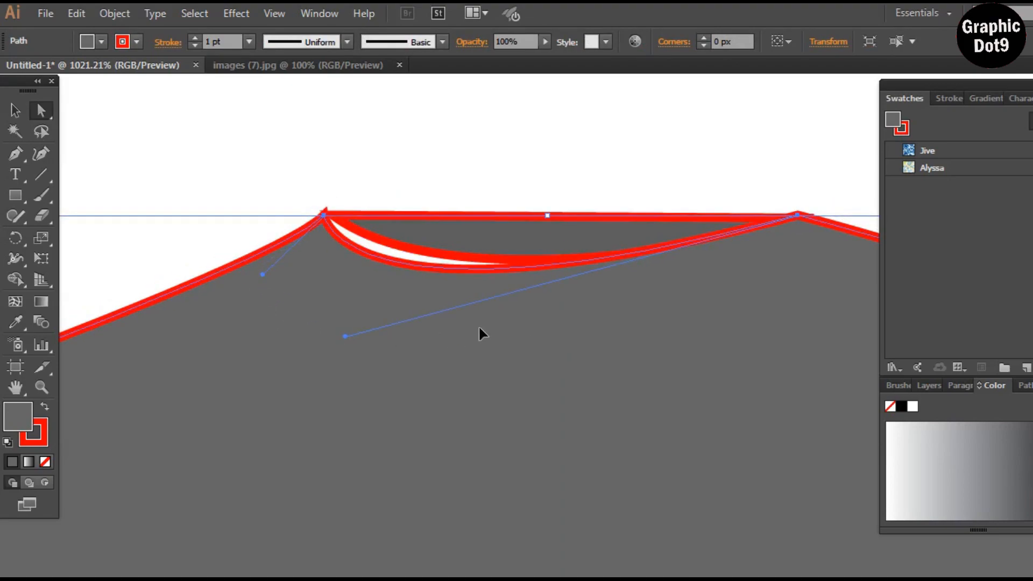
Reshape the collar's lower curve to follow the shirt neckline and close the white gap between them.
{"action": "left_click", "coordinate": [427, 196]}
{"action": "left_click", "coordinate": [392, 264]}
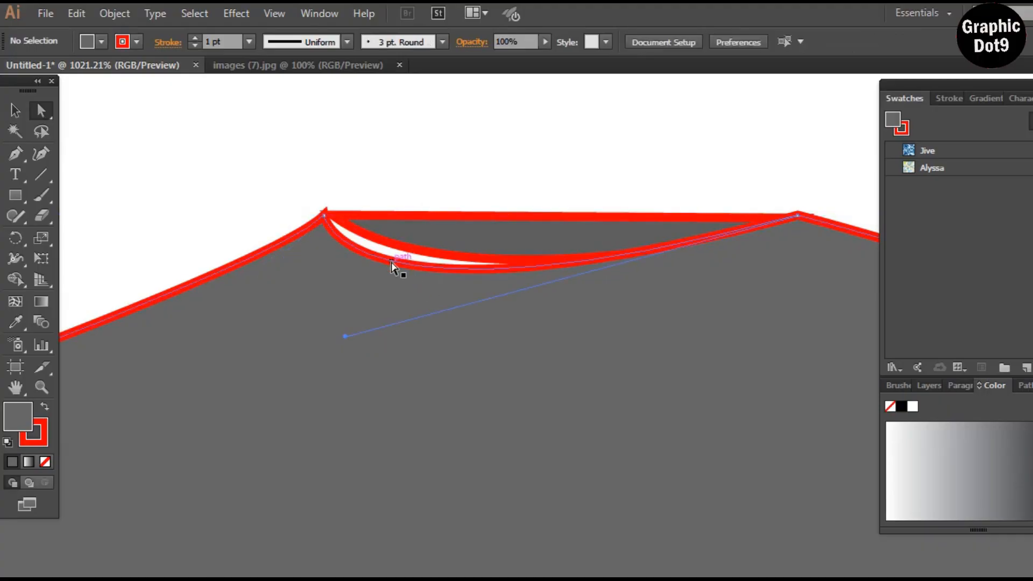
{"action": "left_click", "coordinate": [401, 247]}
{"action": "left_click_drag", "start_coordinate": [448, 302], "coordinate": [376, 321]}
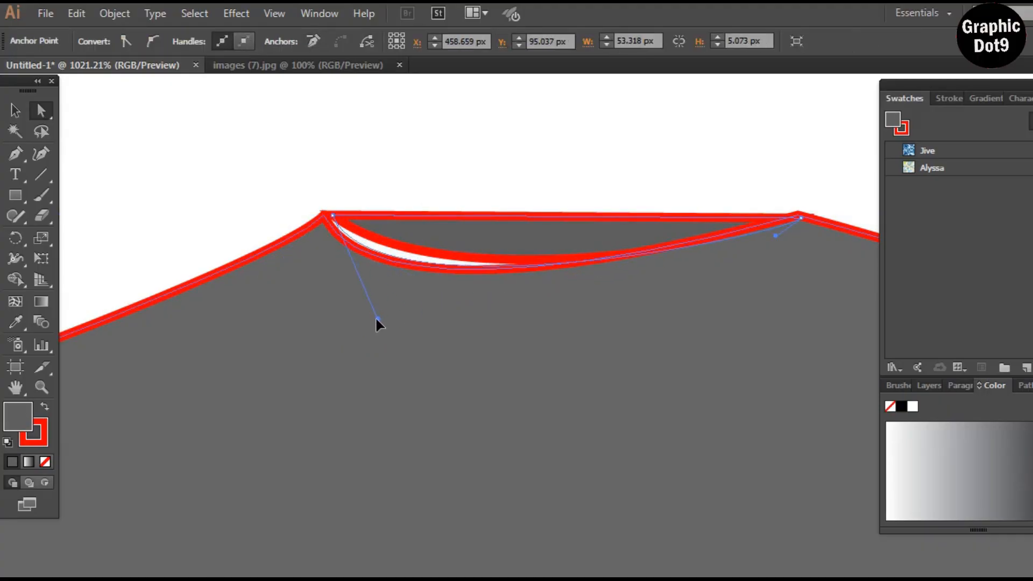
{"action": "left_click", "coordinate": [446, 201]}
Inspect the join between collar and shirt up close, and check the whole filled shirt.
{"action": "key", "text": "z"}
{"action": "right_click", "coordinate": [425, 183]}
{"action": "left_click", "coordinate": [341, 167]}
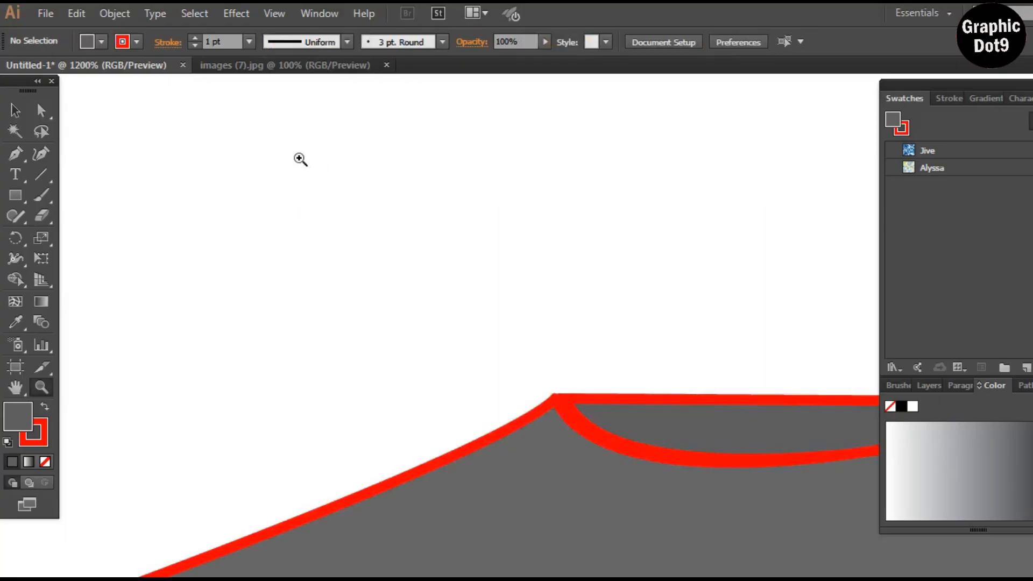
{"action": "key", "text": "ctrl+minus"}
{"action": "key", "text": "ctrl+minus"}
{"action": "key", "text": "ctrl+minus"}
{"action": "key", "text": "ctrl+minus"}
{"action": "key", "text": "ctrl+minus"}
{"action": "key", "text": "h"}
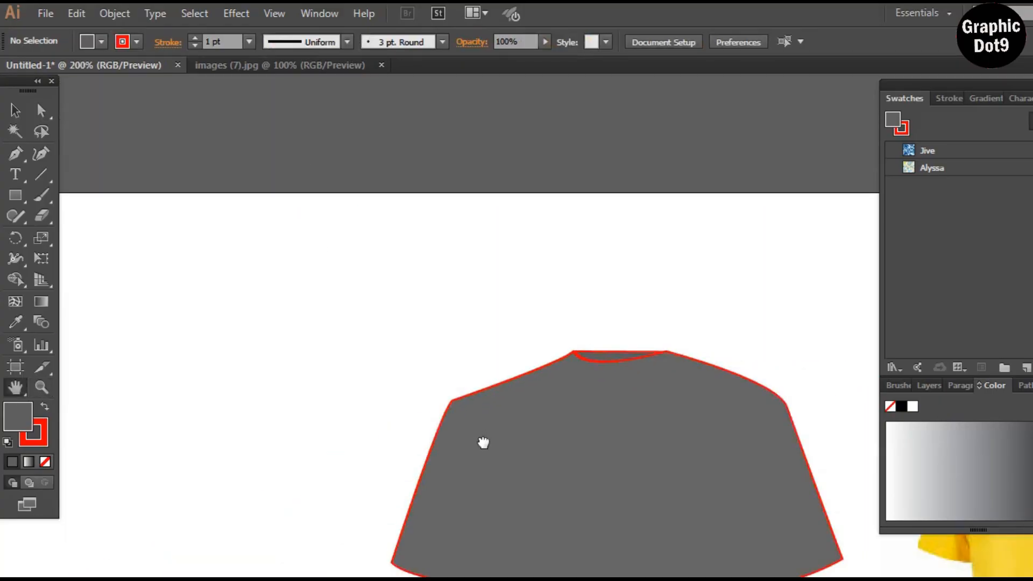
{"action": "left_click_drag", "start_coordinate": [482, 441], "coordinate": [351, 185]}
{"action": "key", "text": "ctrl+minus"}
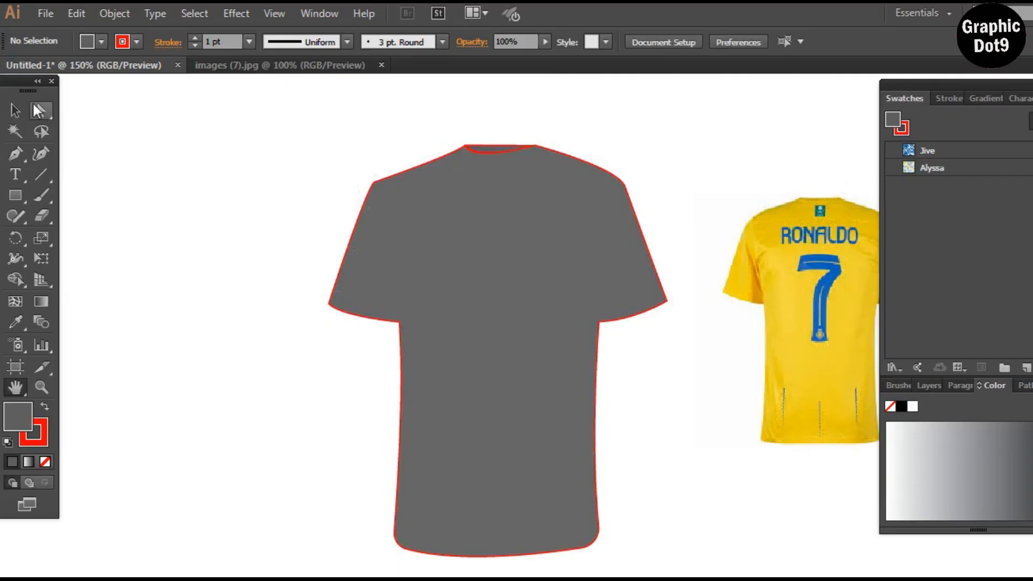
Apply a linear white-to-black gradient at 0° as the fill of the shirt body.
{"action": "left_click", "coordinate": [15, 110]}
{"action": "left_click", "coordinate": [486, 201]}
{"action": "double_click", "coordinate": [486, 202]}
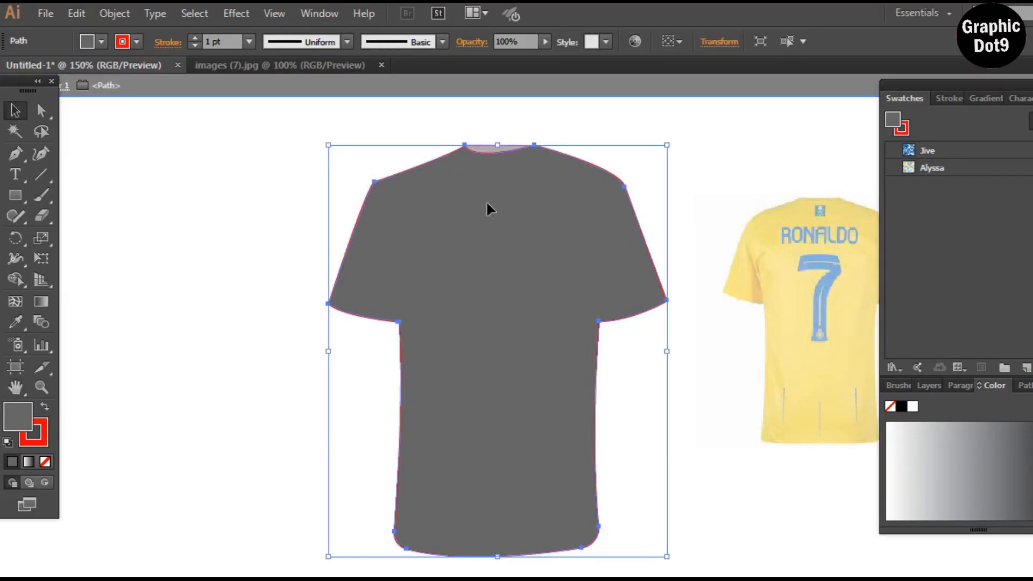
{"action": "left_click", "coordinate": [744, 173]}
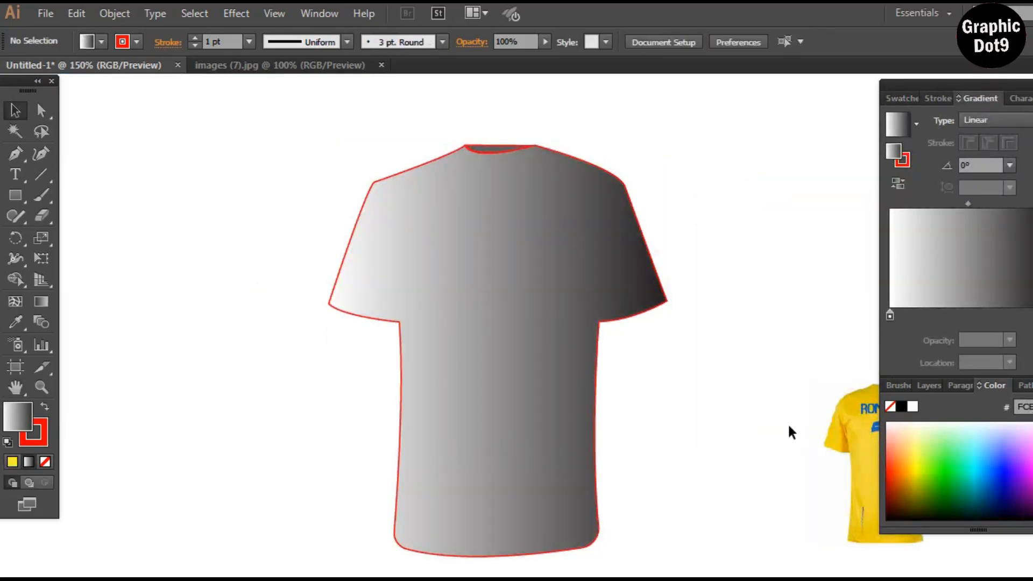
Replace the shirt body's gradient fill with a solid yellow matching the jersey photo.
{"action": "left_click", "coordinate": [535, 290]}
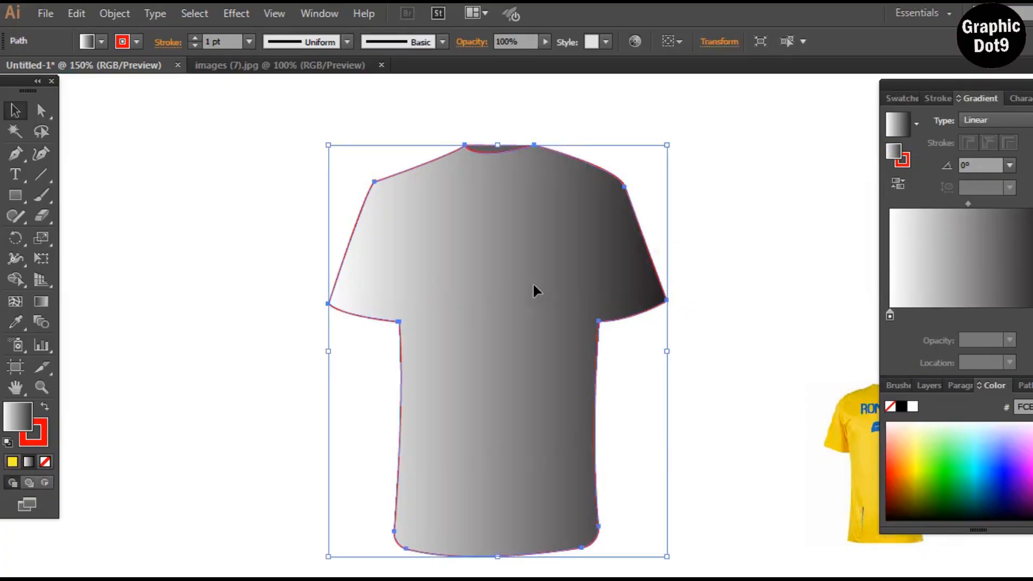
{"action": "double_click", "coordinate": [907, 126]}
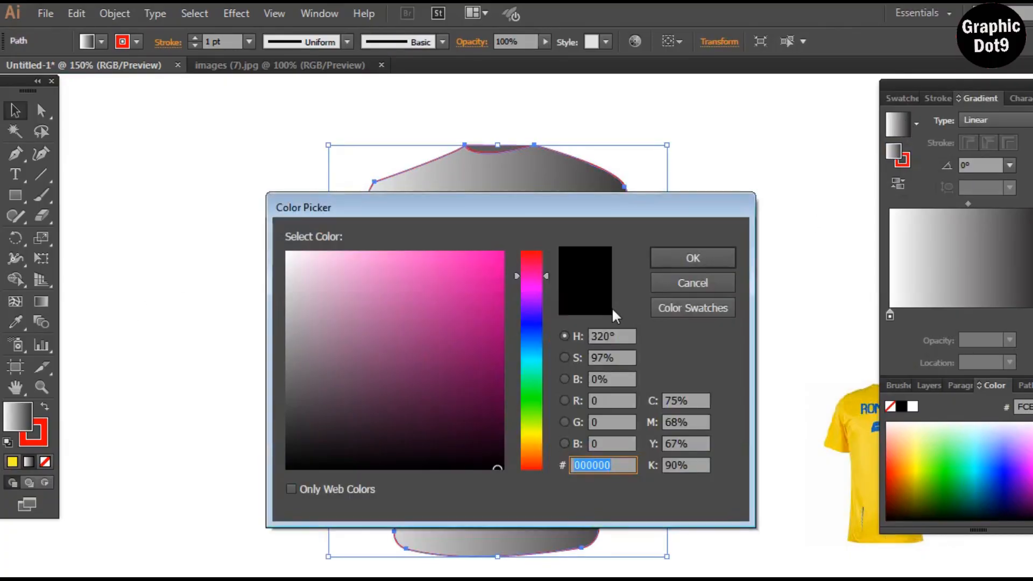
{"action": "left_click", "coordinate": [534, 439]}
{"action": "left_click", "coordinate": [492, 265]}
{"action": "left_click", "coordinate": [693, 258]}
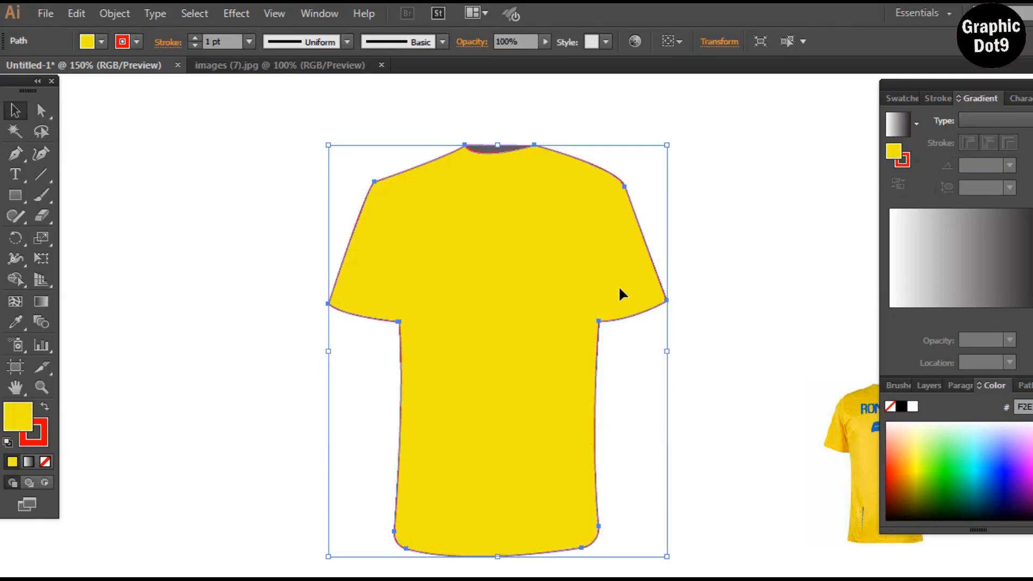
Remove the red stroke from both the shirt body and the collar.
{"action": "left_click", "coordinate": [912, 98]}
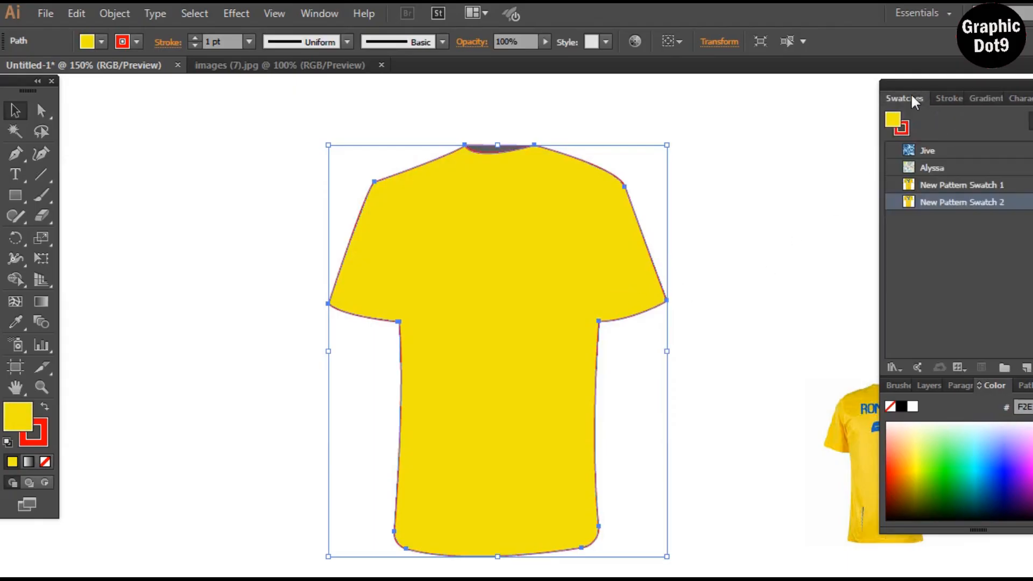
{"action": "left_click", "coordinate": [979, 99]}
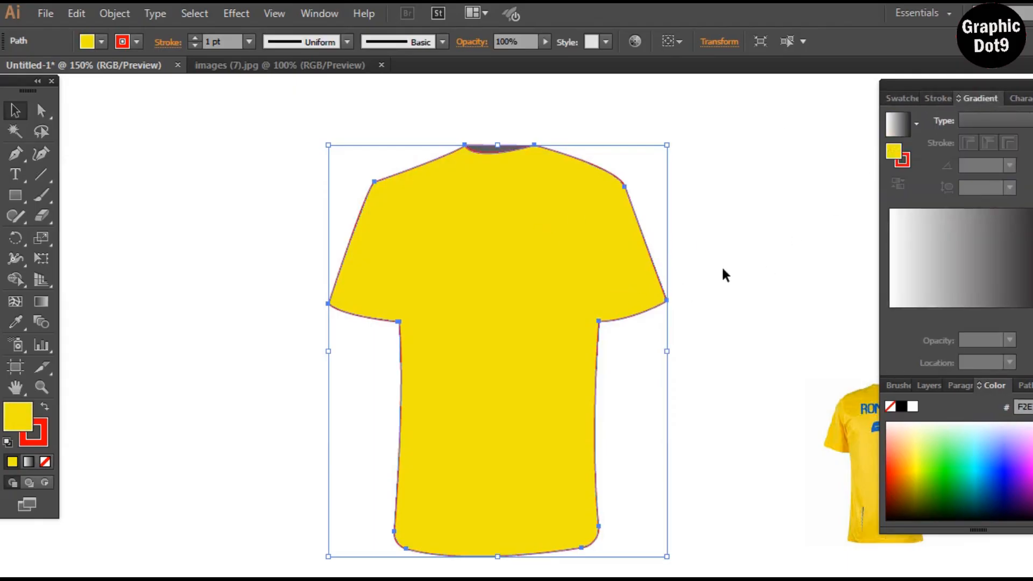
{"action": "left_click", "coordinate": [201, 122]}
{"action": "mouse_move", "coordinate": [287, 116]}
{"action": "left_mouse_down"}
{"action": "mouse_move", "coordinate": [470, 186]}
{"action": "mouse_move", "coordinate": [717, 561]}
{"action": "left_mouse_up"}
{"action": "left_click", "coordinate": [137, 42]}
{"action": "left_click", "coordinate": [9, 71]}
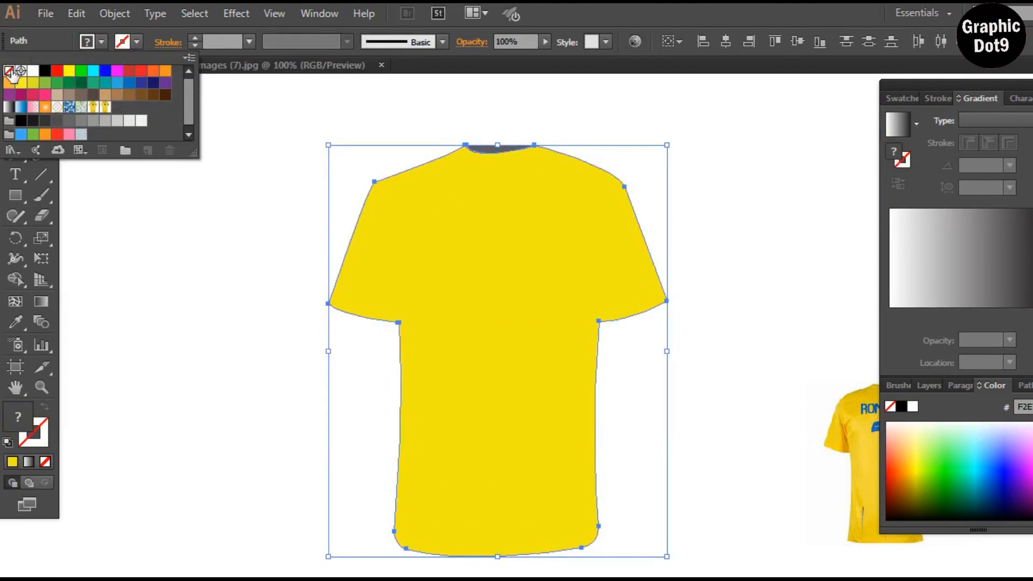
{"action": "left_click", "coordinate": [725, 353]}
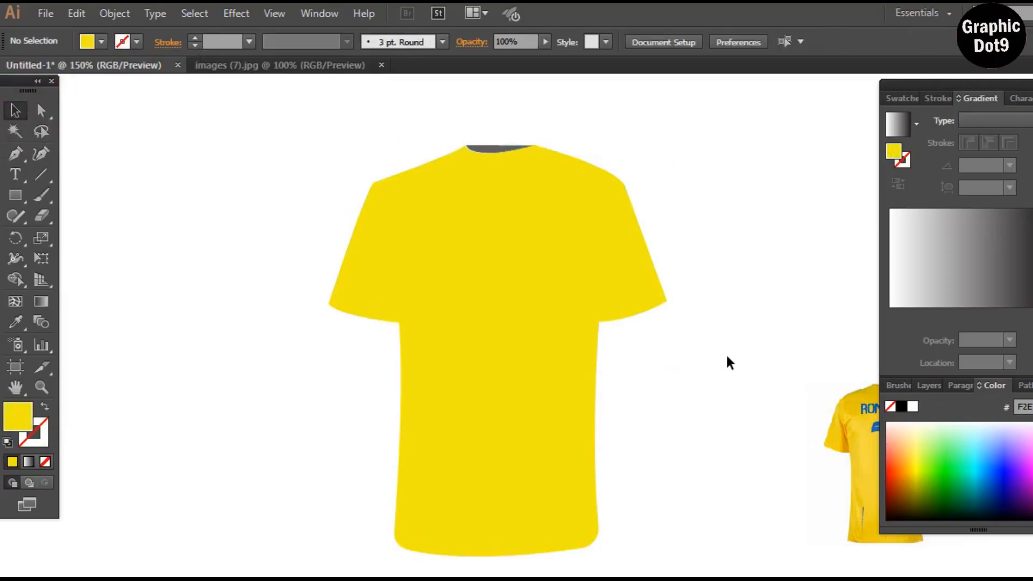
Try to recolor the collar with a solid muted yellow fill.
{"action": "left_click", "coordinate": [501, 150]}
{"action": "double_click", "coordinate": [893, 153]}
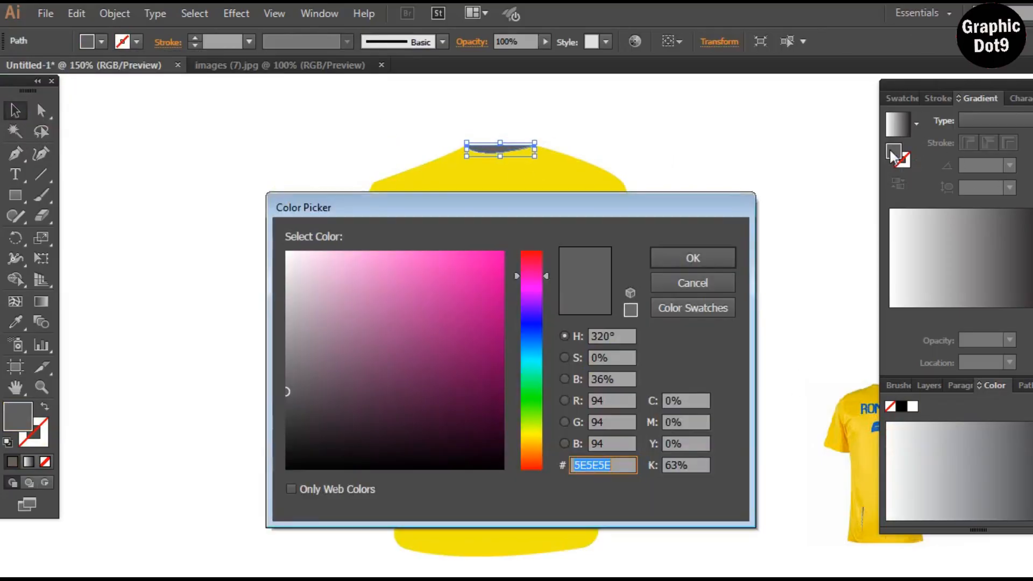
{"action": "left_click", "coordinate": [530, 441]}
{"action": "left_click", "coordinate": [443, 334]}
{"action": "left_click", "coordinate": [441, 299]}
{"action": "left_click", "coordinate": [691, 259]}
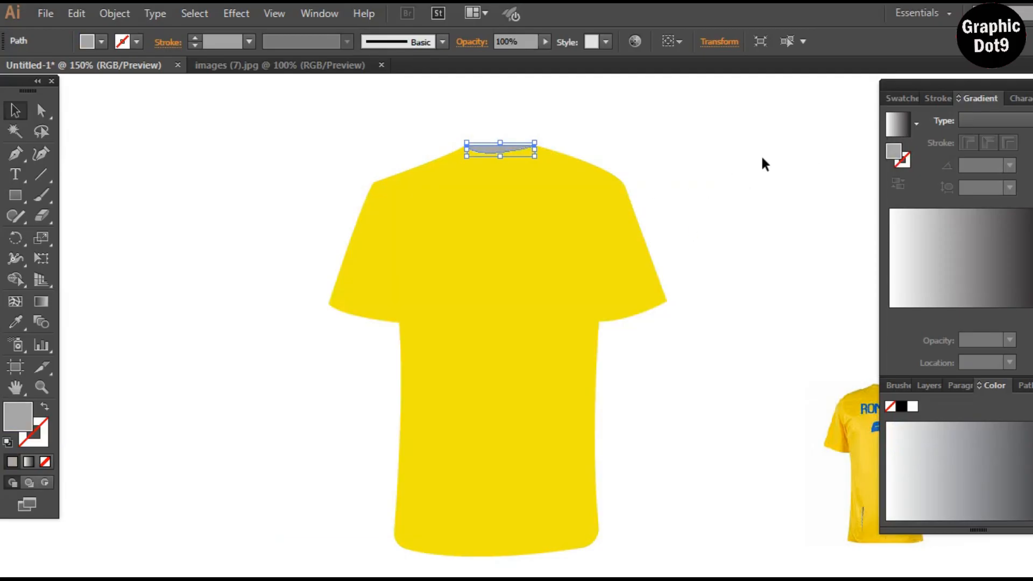
Try a bright pink solid fill on the collar.
{"action": "double_click", "coordinate": [895, 153]}
{"action": "left_click", "coordinate": [532, 267]}
{"action": "left_click", "coordinate": [501, 260]}
{"action": "left_click", "coordinate": [670, 261]}
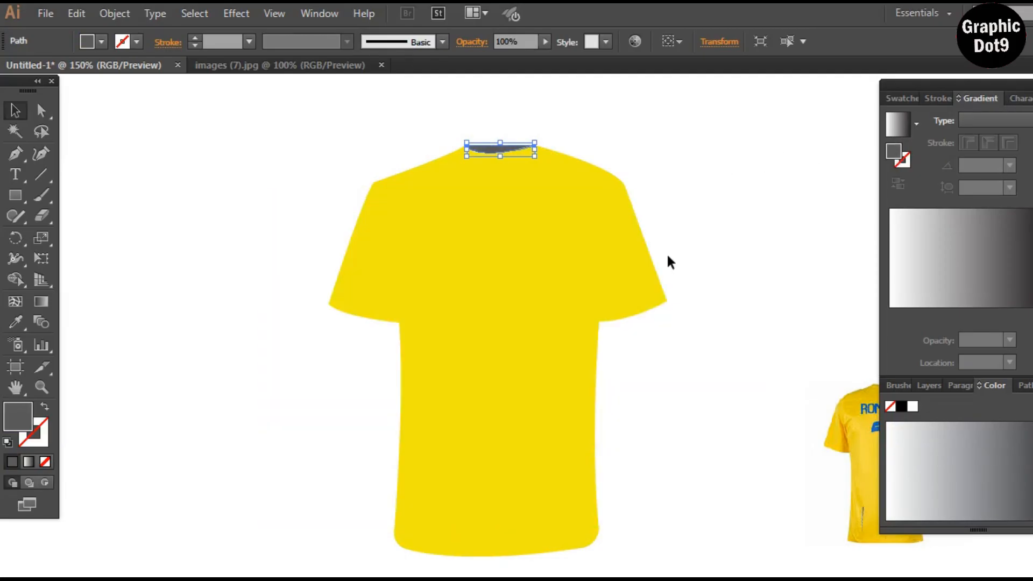
Try to set the collar's solid fill to the bright yellow E4F40B.
{"action": "double_click", "coordinate": [895, 151]}
{"action": "left_click", "coordinate": [532, 430]}
{"action": "left_click", "coordinate": [495, 260]}
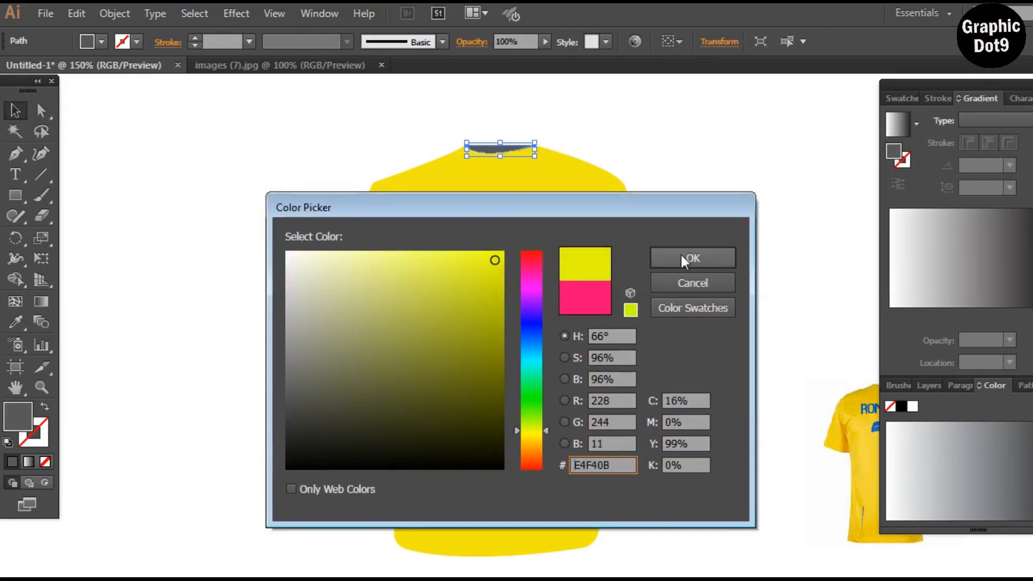
{"action": "left_click", "coordinate": [683, 260]}
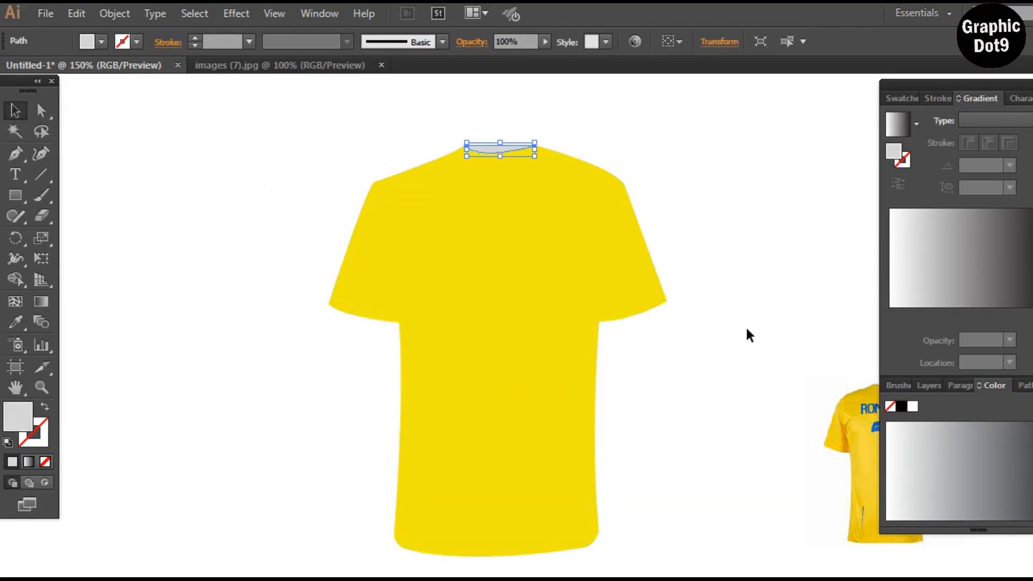
Fill the collar with a linear gradient at 0° running from red-orange to orange (R=255 G=147 B=30).
{"action": "left_click", "coordinate": [899, 126]}
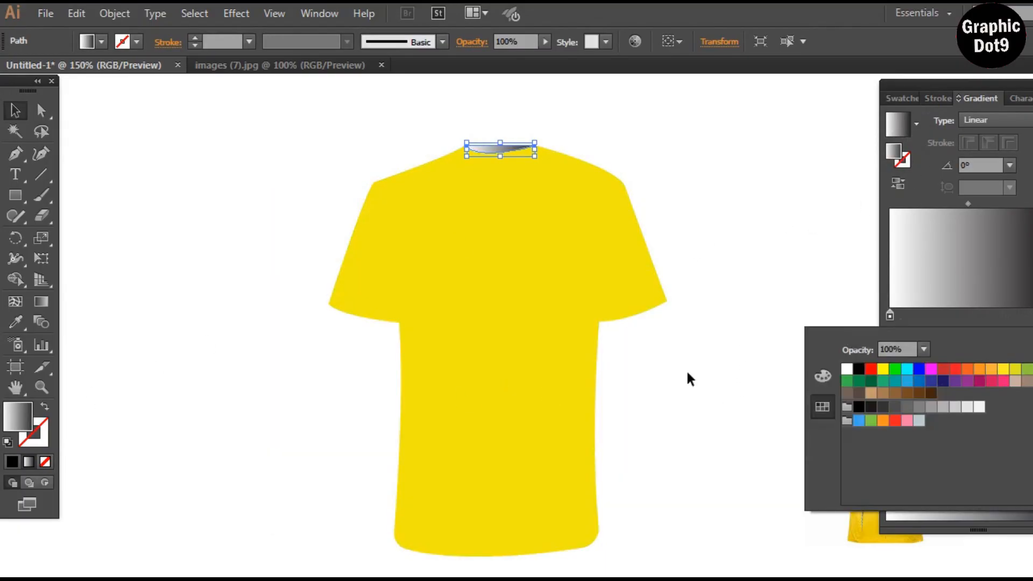
{"action": "left_click", "coordinate": [1003, 368]}
{"action": "left_click", "coordinate": [956, 369]}
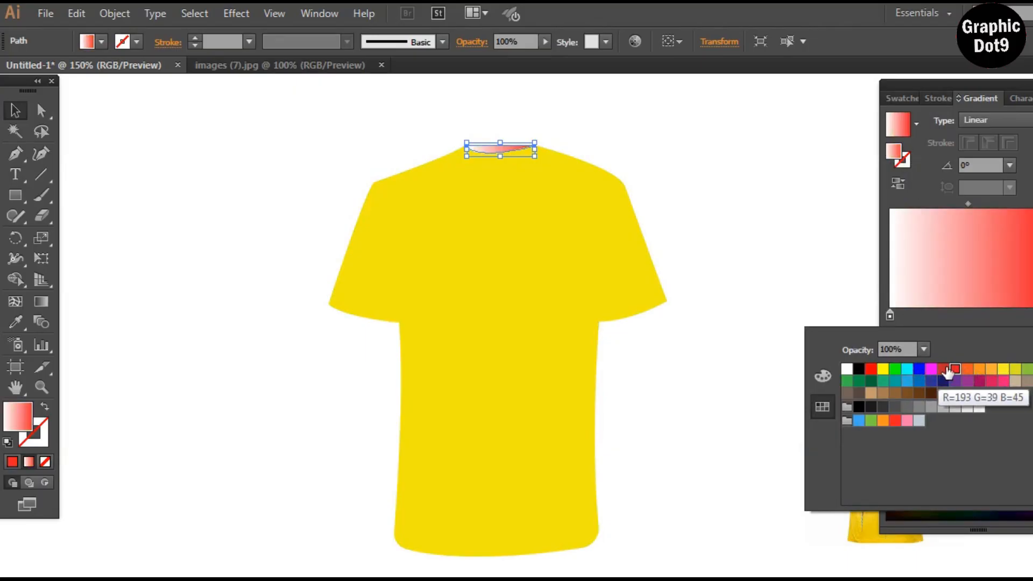
{"action": "left_click", "coordinate": [967, 383]}
{"action": "left_click", "coordinate": [883, 421]}
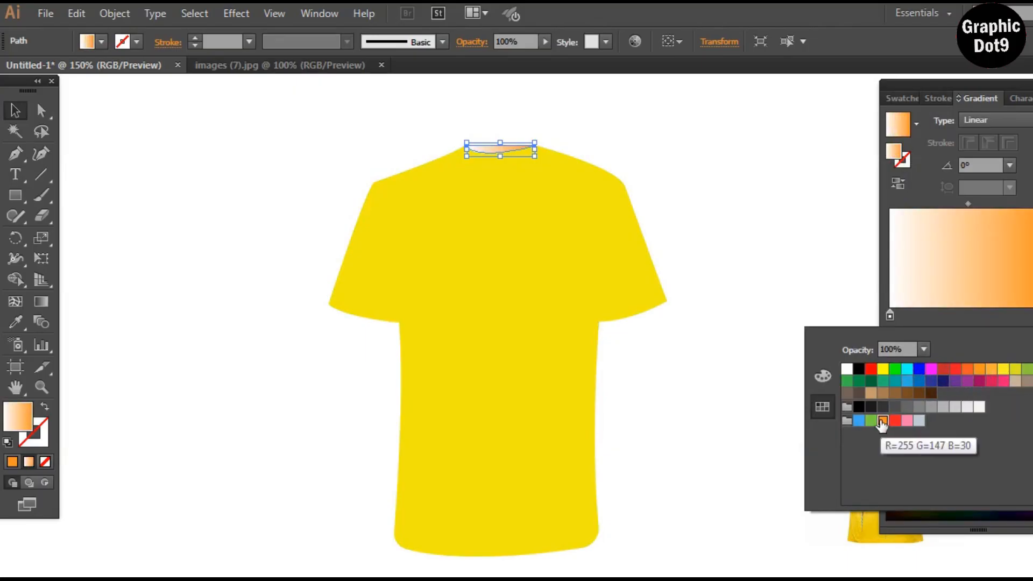
{"action": "double_click", "coordinate": [890, 316]}
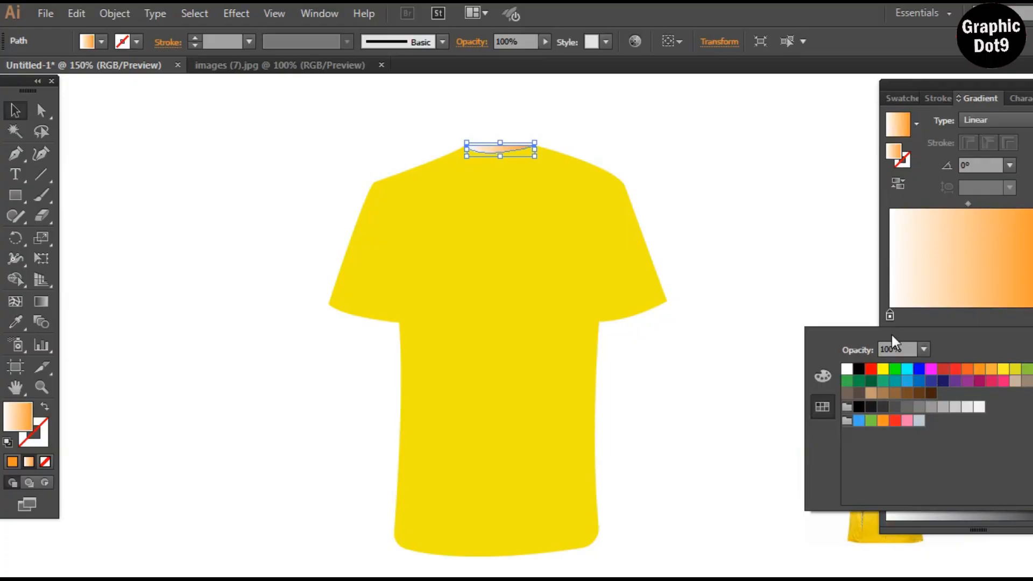
{"action": "left_click", "coordinate": [967, 370]}
{"action": "left_click", "coordinate": [152, 143]}
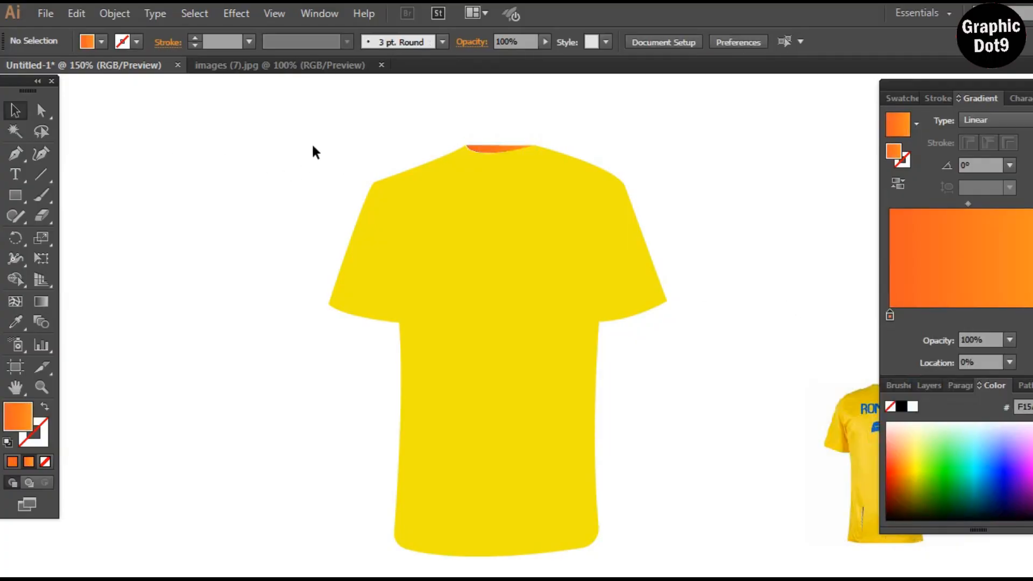
Group the shirt body with the collar, and arrange the group and the jersey photo side by side.
{"action": "left_click_drag", "start_coordinate": [300, 120], "coordinate": [700, 540]}
{"action": "key", "text": "ctrl+g"}
{"action": "left_click_drag", "start_coordinate": [532, 280], "coordinate": [487, 264]}
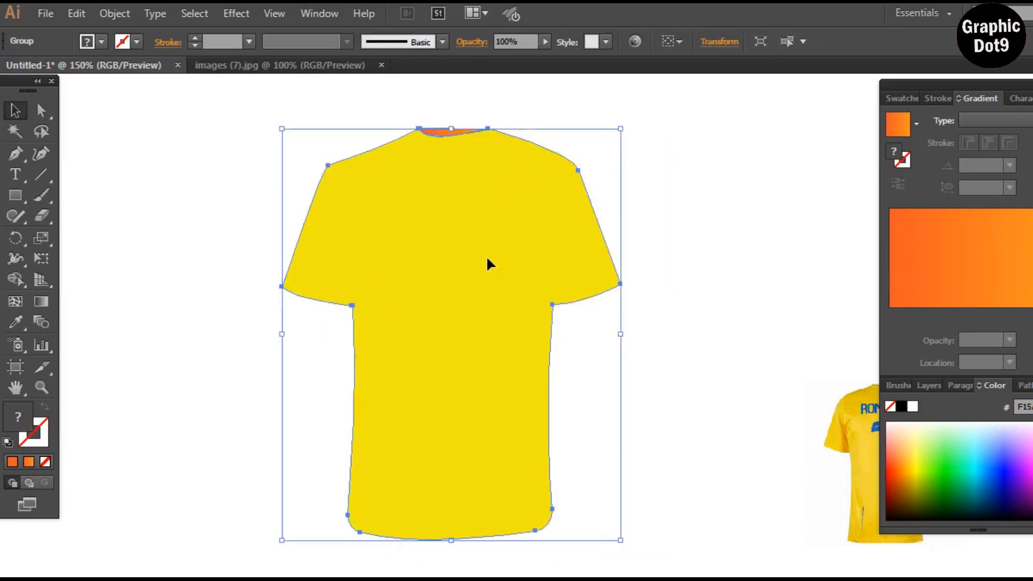
{"action": "left_click", "coordinate": [686, 267]}
{"action": "left_click_drag", "start_coordinate": [563, 264], "coordinate": [516, 259]}
{"action": "left_click_drag", "start_coordinate": [849, 412], "coordinate": [718, 229]}
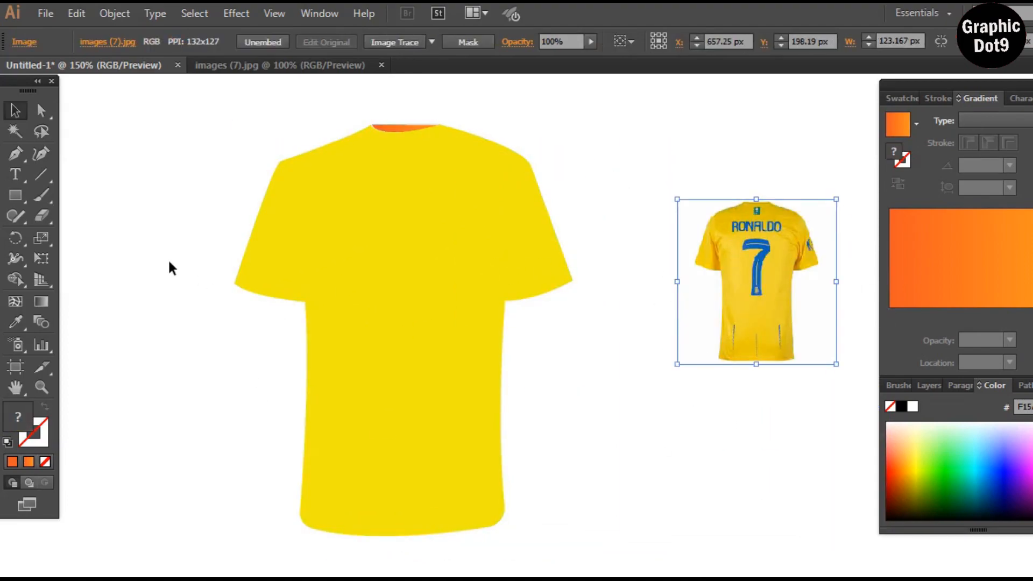
Try to draw a vertical line about 49 px long near the shirt's lower centre with the Pen tool, and undo it.
{"action": "key", "text": "p"}
{"action": "left_click_drag", "start_coordinate": [397, 452], "coordinate": [398, 518]}
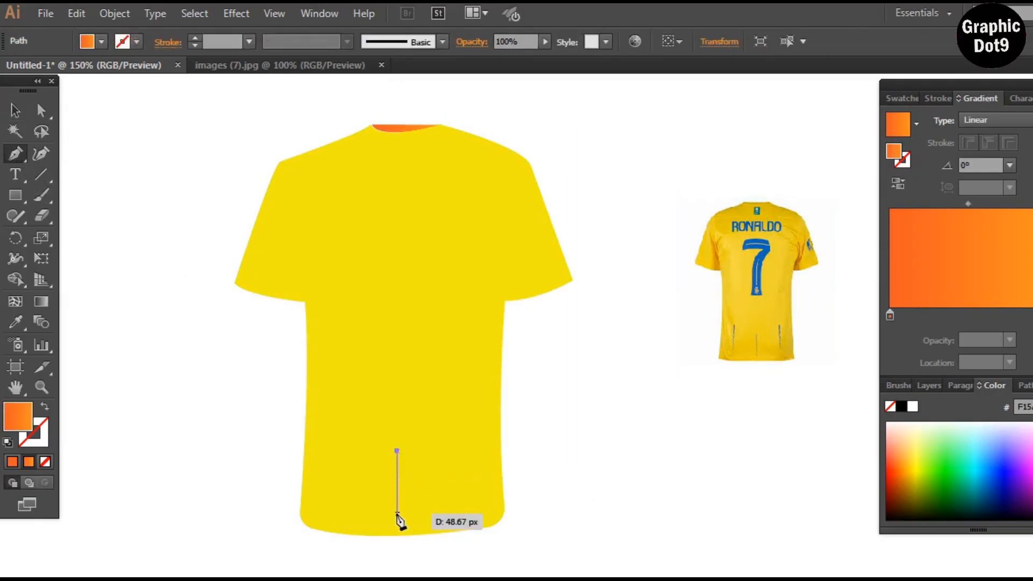
{"action": "left_click", "coordinate": [397, 514]}
{"action": "key", "text": "Escape"}
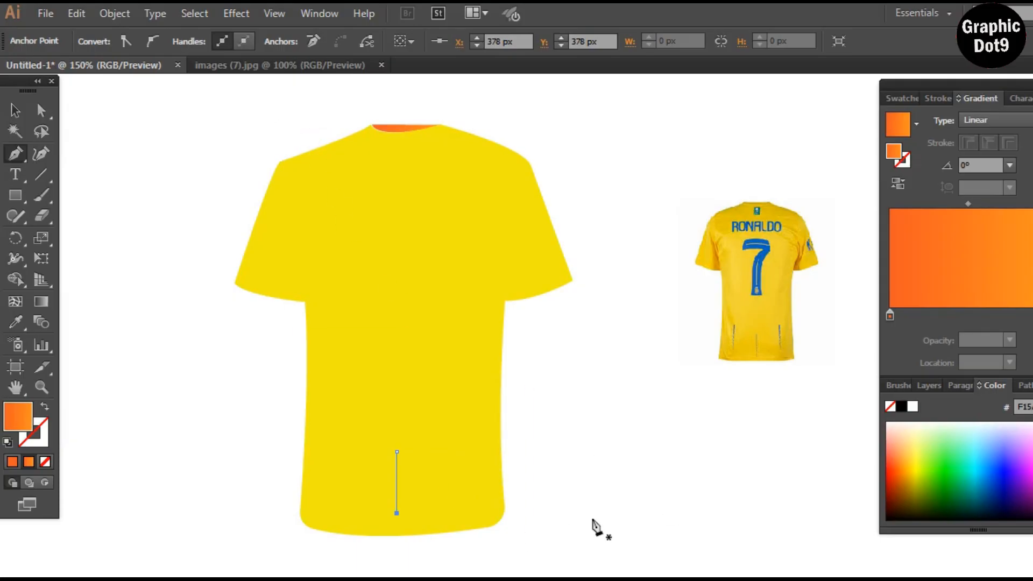
{"action": "key", "text": "ctrl+z"}
Draw a rectangular grid with two vertical dividers and no horizontal dividers in the empty space between the shirt and the photo.
{"action": "left_click_drag", "start_coordinate": [41, 174], "coordinate": [97, 240]}
{"action": "left_click_drag", "start_coordinate": [583, 404], "coordinate": [718, 496]}
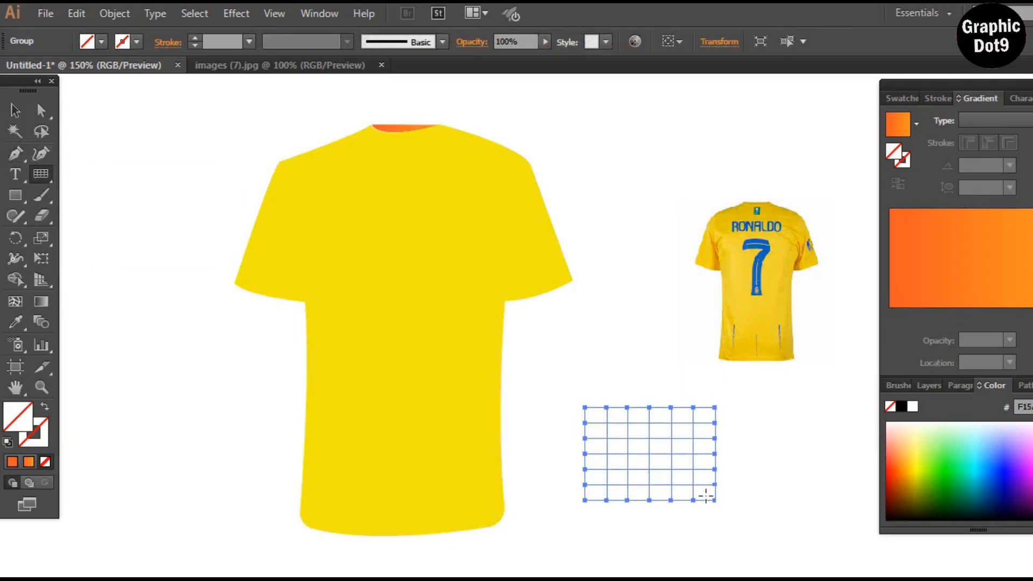
{"action": "key", "text": "ctrl+shift+a"}
{"action": "left_click_drag", "start_coordinate": [580, 370], "coordinate": [666, 465]}
{"action": "key", "text": "Down"}
{"action": "key", "text": "Down"}
{"action": "key", "text": "Down"}
{"action": "key", "text": "Down"}
{"action": "key", "text": "Left"}
{"action": "key", "text": "Left"}
{"action": "key", "text": "Left"}
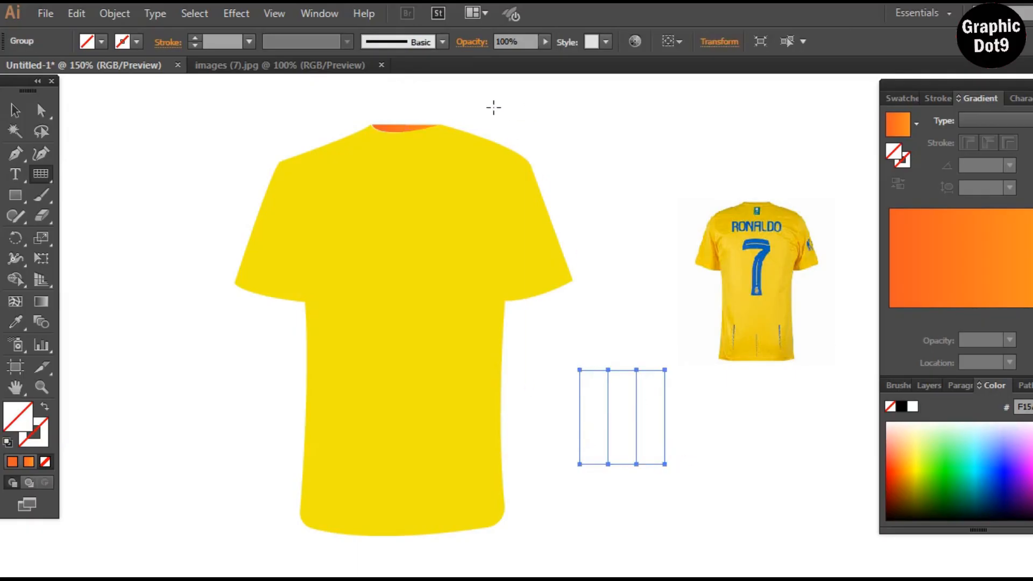
Give the grid lines a 4 pt stroke with the lens-shaped width profile that tapers at both ends.
{"action": "left_click", "coordinate": [442, 40]}
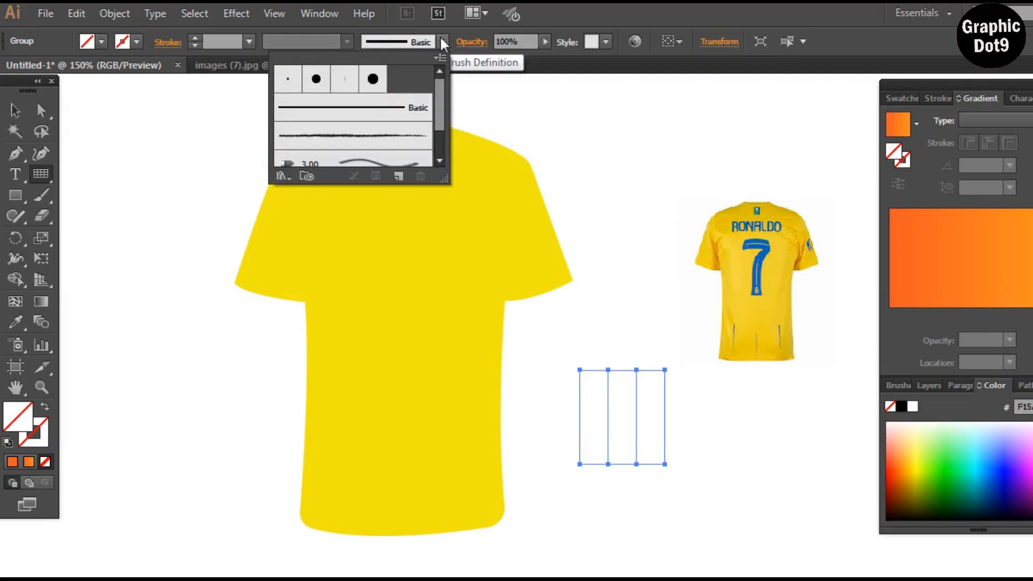
{"action": "left_click", "coordinate": [249, 43]}
{"action": "left_click", "coordinate": [272, 142]}
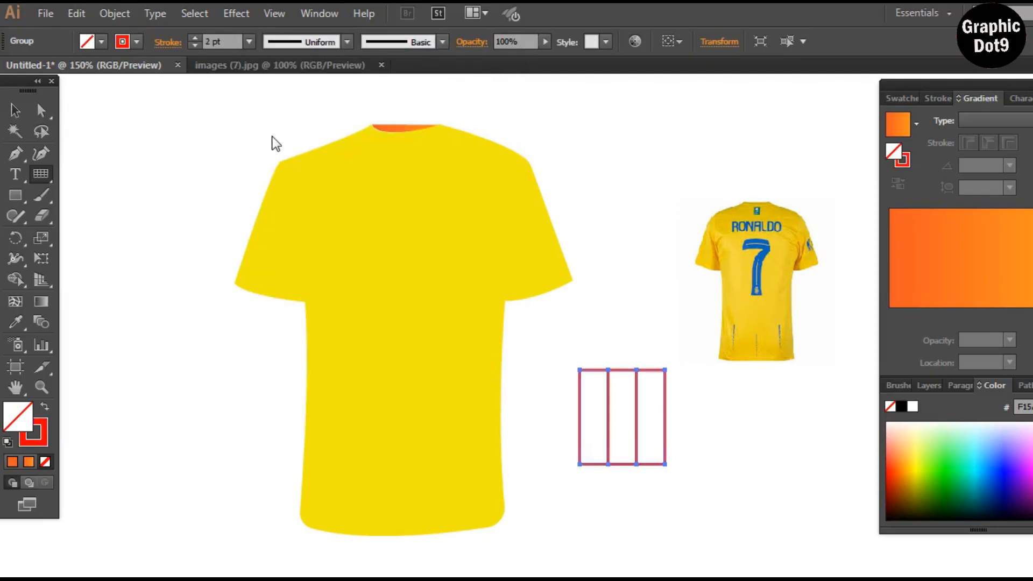
{"action": "left_click", "coordinate": [348, 42]}
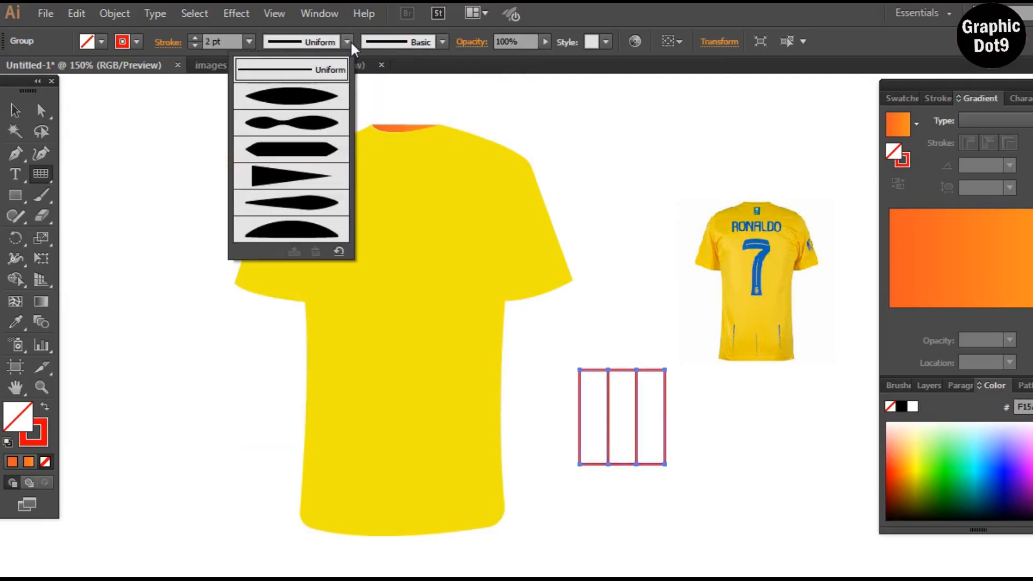
{"action": "left_click", "coordinate": [290, 98]}
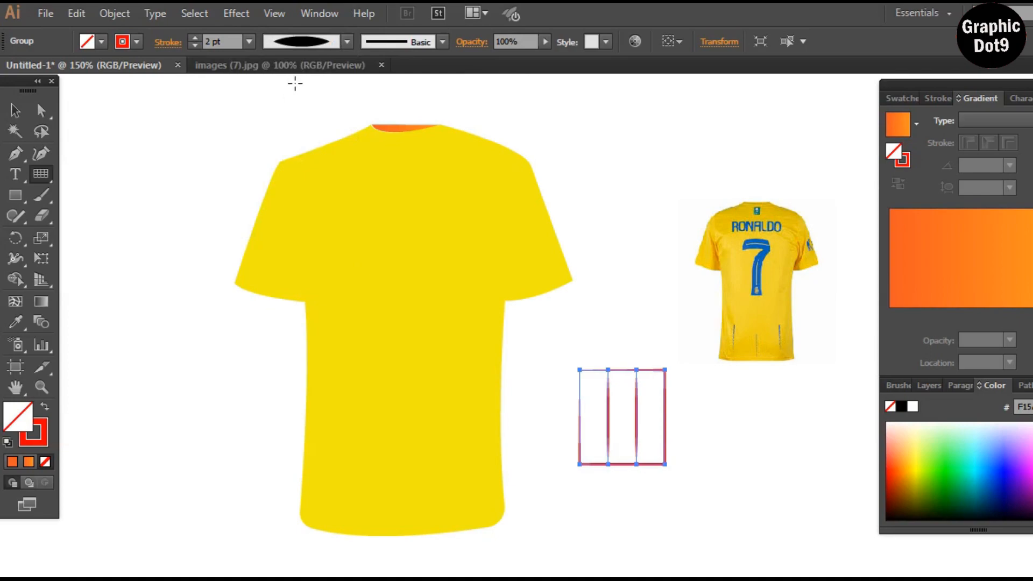
{"action": "left_click", "coordinate": [249, 42]}
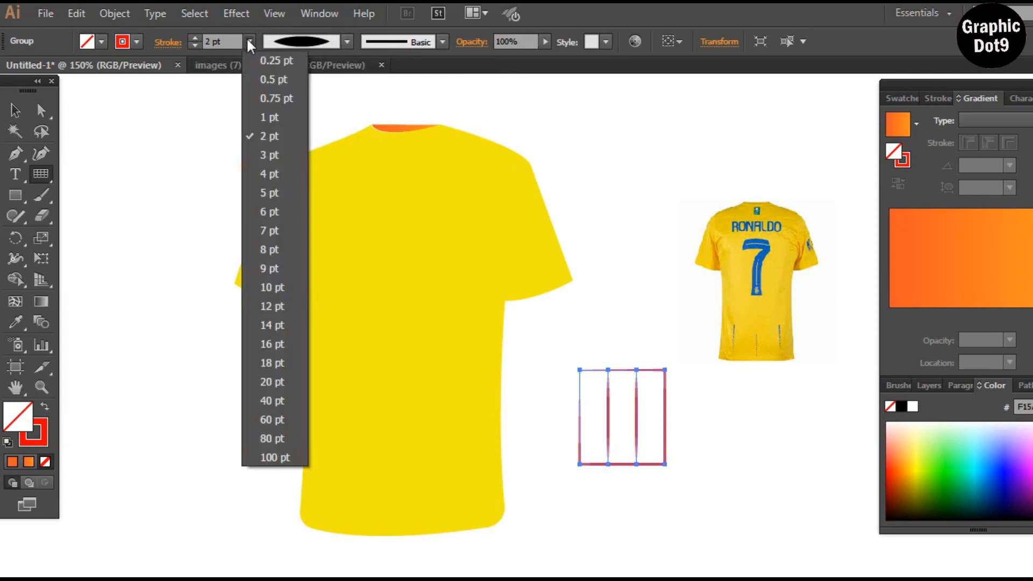
{"action": "left_click", "coordinate": [270, 173]}
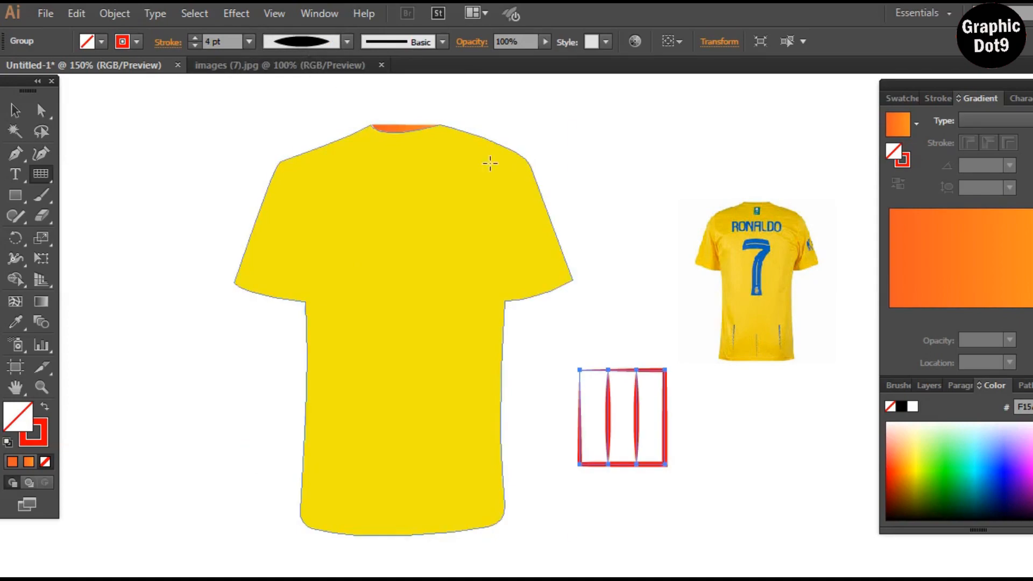
Set the grid's stroke color to the blue 370FDB.
{"action": "double_click", "coordinate": [903, 157]}
{"action": "left_click", "coordinate": [534, 315]}
{"action": "left_click", "coordinate": [488, 281]}
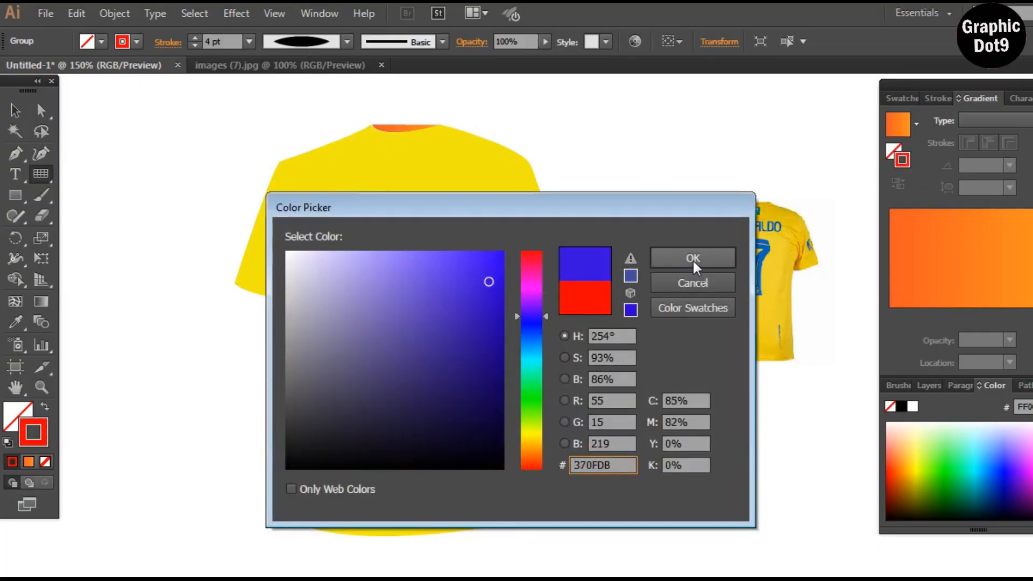
{"action": "left_click", "coordinate": [693, 258]}
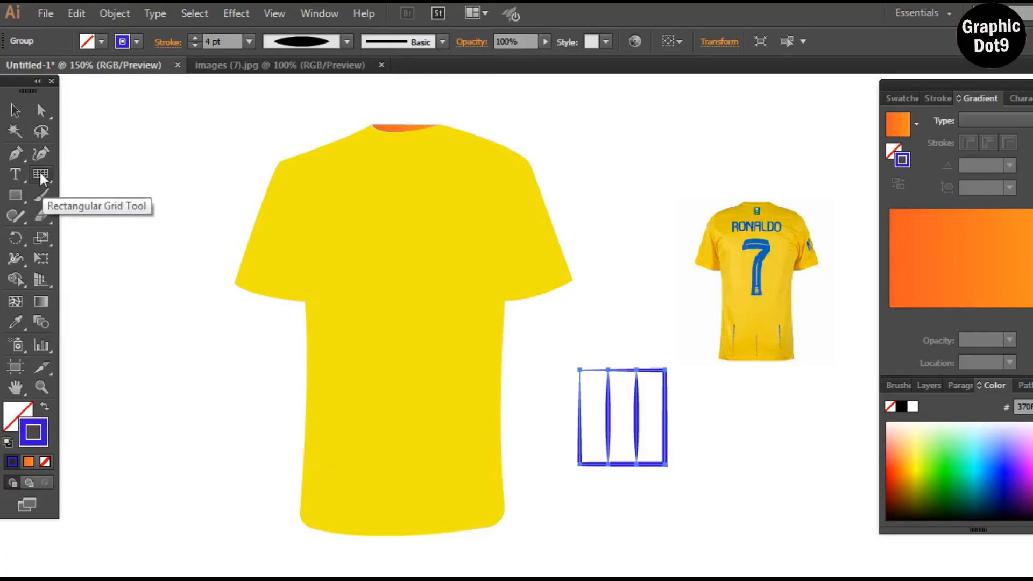
Set the grid stroke's miter limit to 25, trying a 12 pt dashed line and turning it off again.
{"action": "left_click", "coordinate": [167, 42]}
{"action": "left_click", "coordinate": [9, 160]}
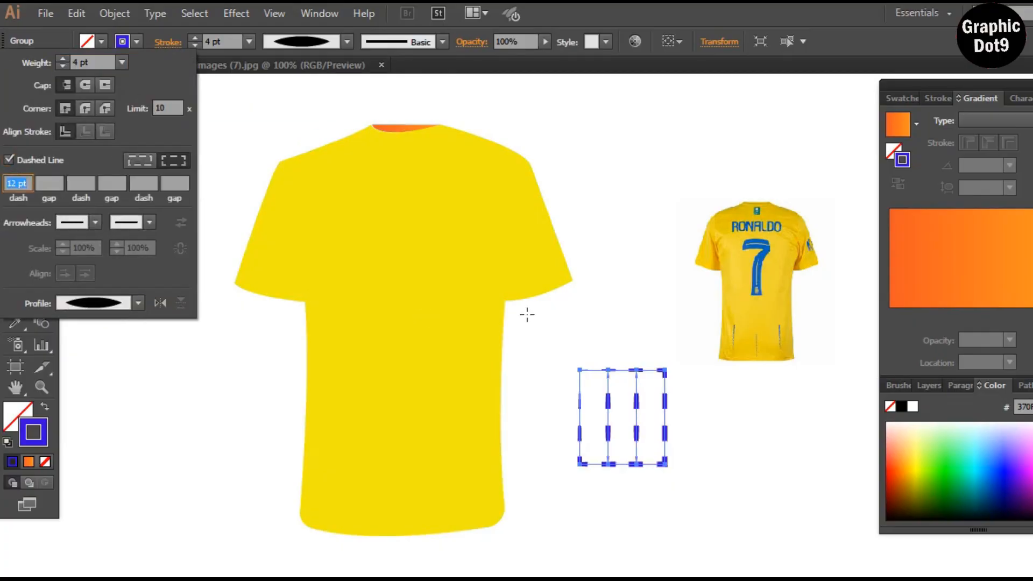
{"action": "left_click", "coordinate": [161, 108]}
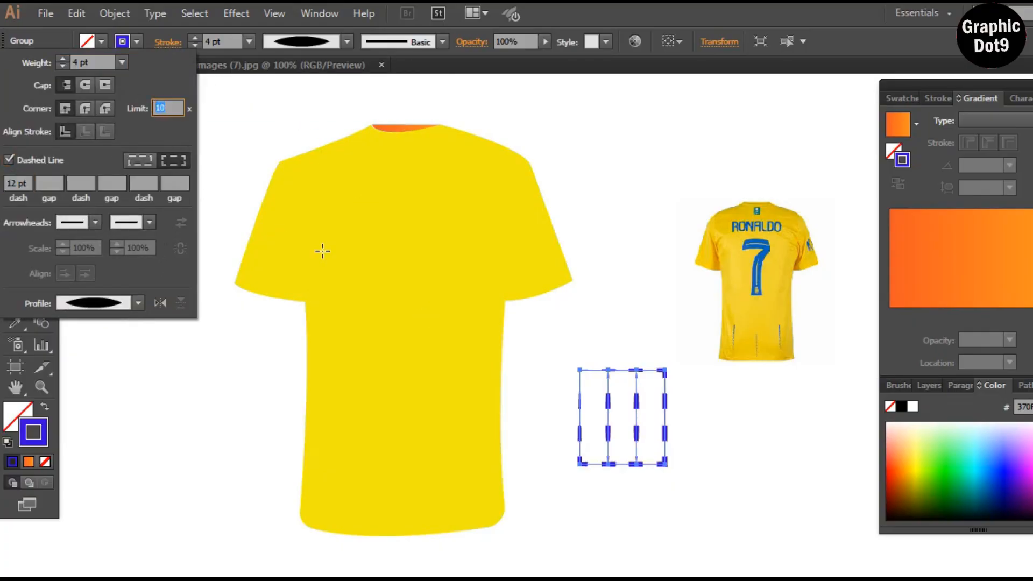
{"action": "key", "text": "Return"}
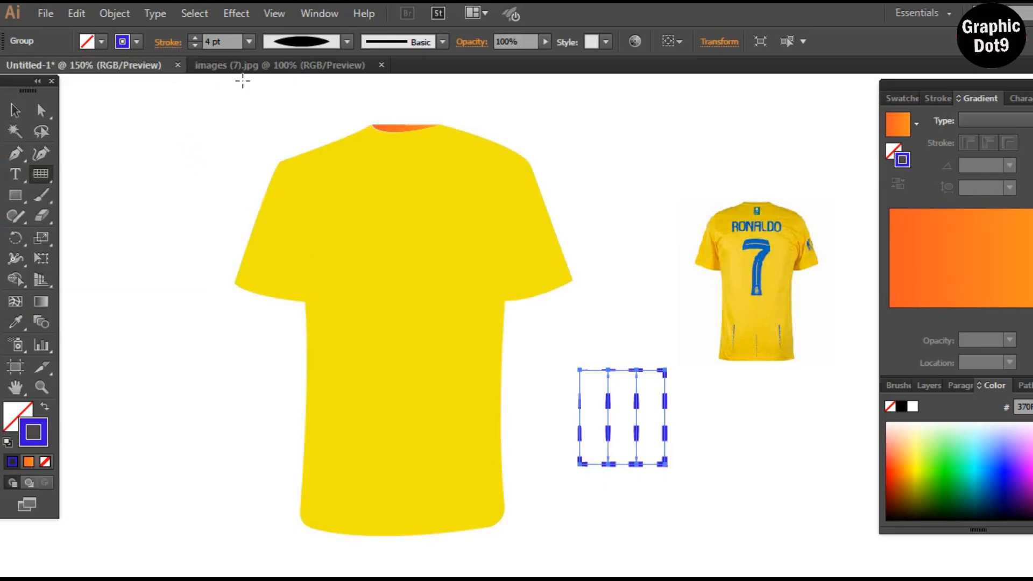
{"action": "left_click", "coordinate": [347, 41]}
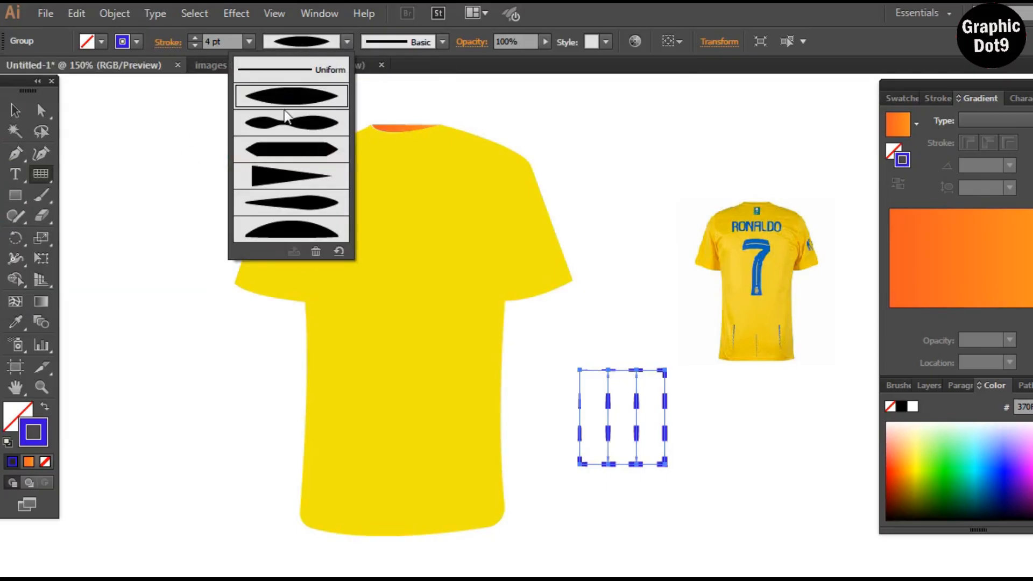
{"action": "left_click", "coordinate": [178, 46]}
{"action": "left_click", "coordinate": [178, 46]}
{"action": "left_click", "coordinate": [9, 159]}
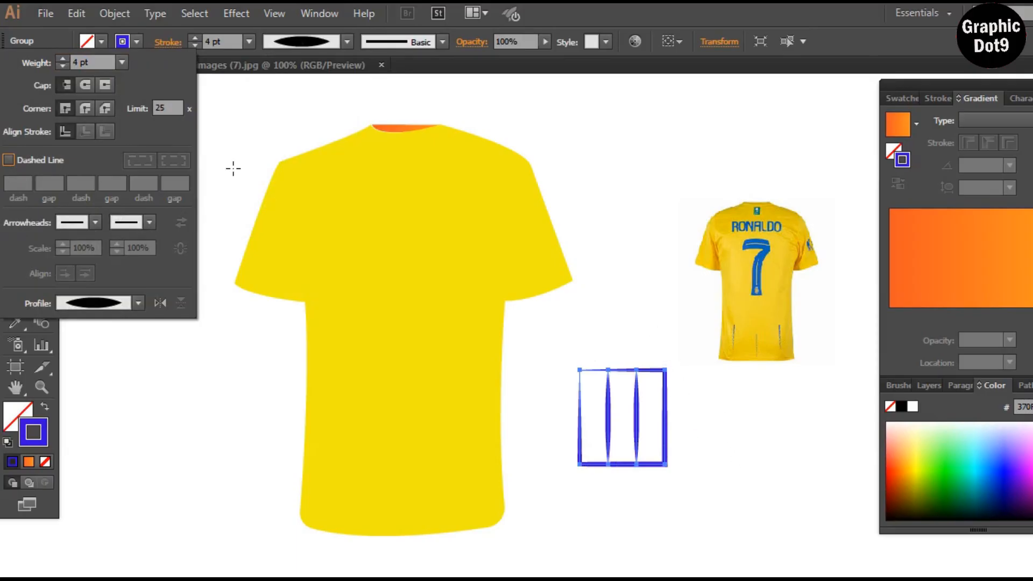
{"action": "left_click", "coordinate": [381, 90]}
Delete the grid's outer rectangular frame, keeping only the two tapered blue divider lines.
{"action": "left_click", "coordinate": [523, 494]}
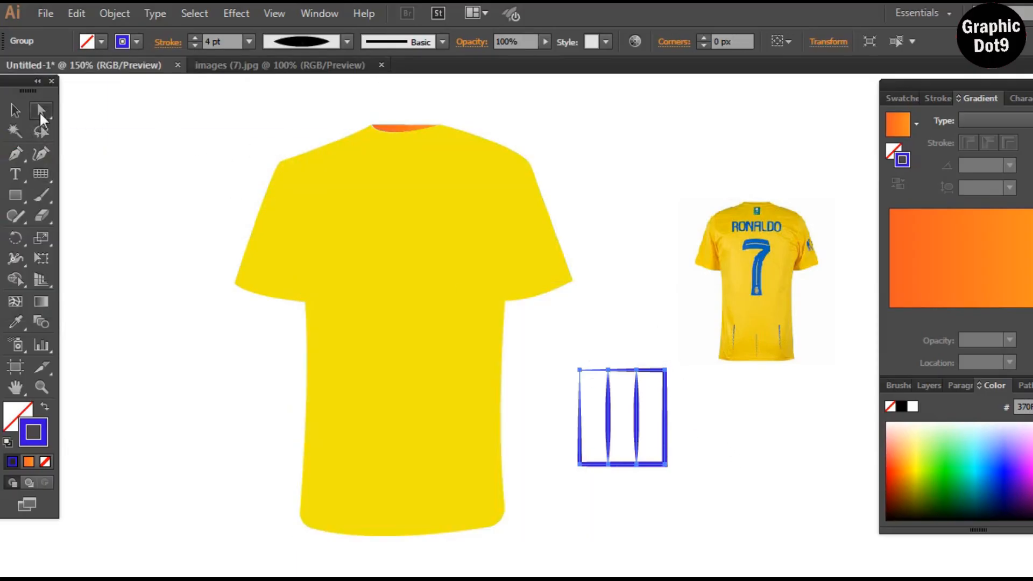
{"action": "key", "text": "a"}
{"action": "left_click_drag", "start_coordinate": [640, 369], "coordinate": [651, 336]}
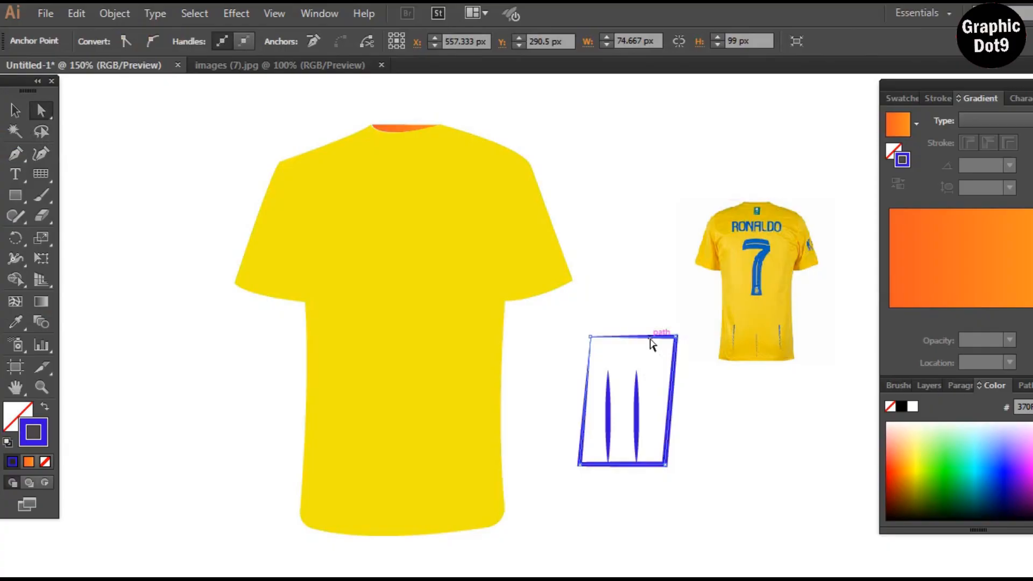
{"action": "key", "text": "Delete"}
{"action": "key", "text": "Delete"}
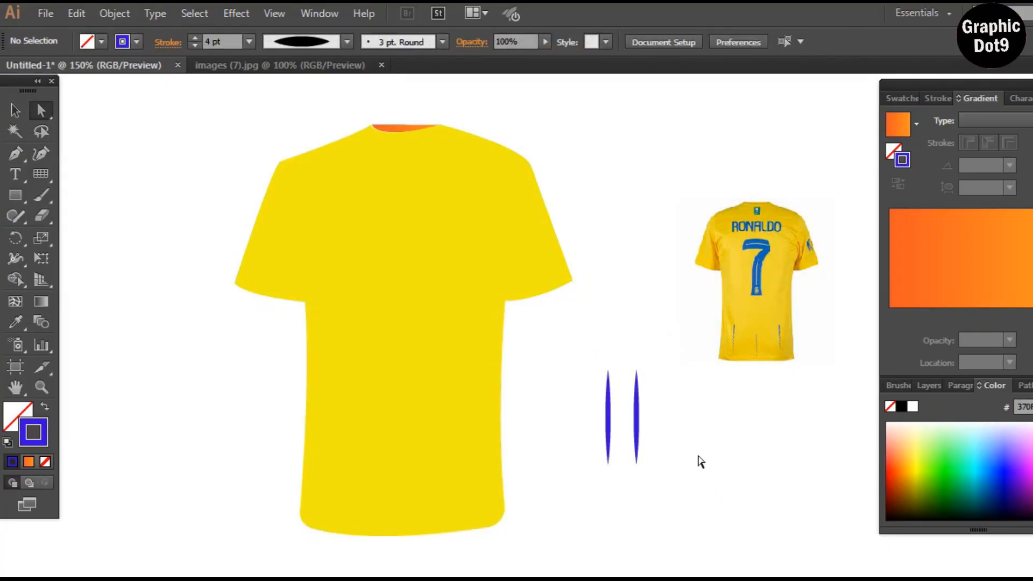
Make a third blue line by copying one, spread the three lines apart beside the shirt, and move the jersey photo up.
{"action": "mouse_move", "coordinate": [644, 423]}
{"action": "left_mouse_down"}
{"action": "mouse_move", "coordinate": [667, 418]}
{"action": "mouse_move", "coordinate": [760, 450]}
{"action": "left_mouse_up"}
{"action": "left_click", "coordinate": [652, 418], "text": "ctrl"}
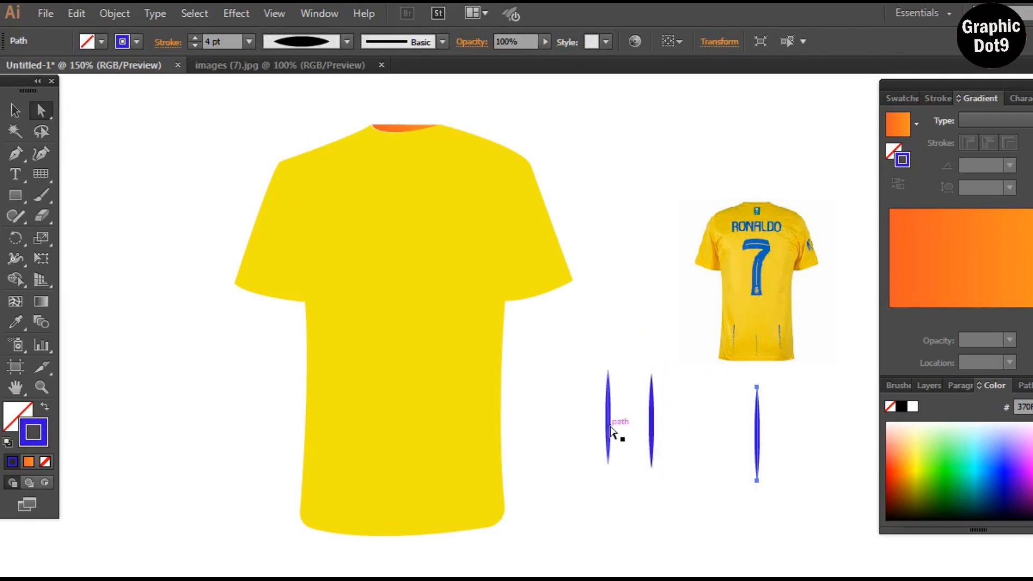
{"action": "left_click_drag", "start_coordinate": [608, 427], "coordinate": [581, 426]}
{"action": "left_click_drag", "start_coordinate": [554, 357], "coordinate": [700, 518]}
{"action": "left_click_drag", "start_coordinate": [780, 304], "coordinate": [781, 237]}
{"action": "left_click", "coordinate": [684, 385]}
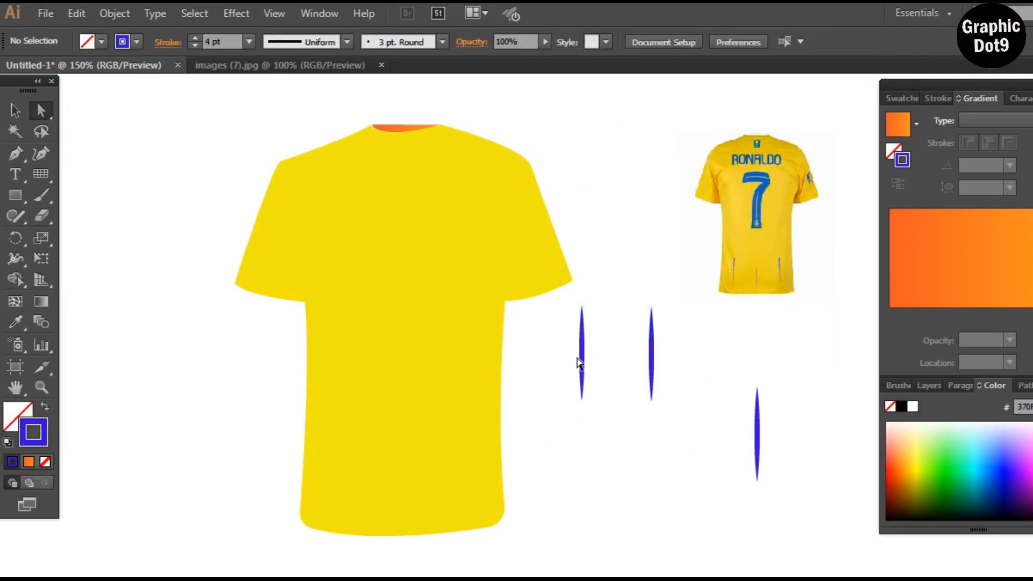
Place two blue lines near the shirt's lower left and right sides and a scaled-down third one centered between them above the hem.
{"action": "mouse_move", "coordinate": [581, 355]}
{"action": "left_mouse_down"}
{"action": "mouse_move", "coordinate": [388, 409]}
{"action": "mouse_move", "coordinate": [341, 434]}
{"action": "left_mouse_up"}
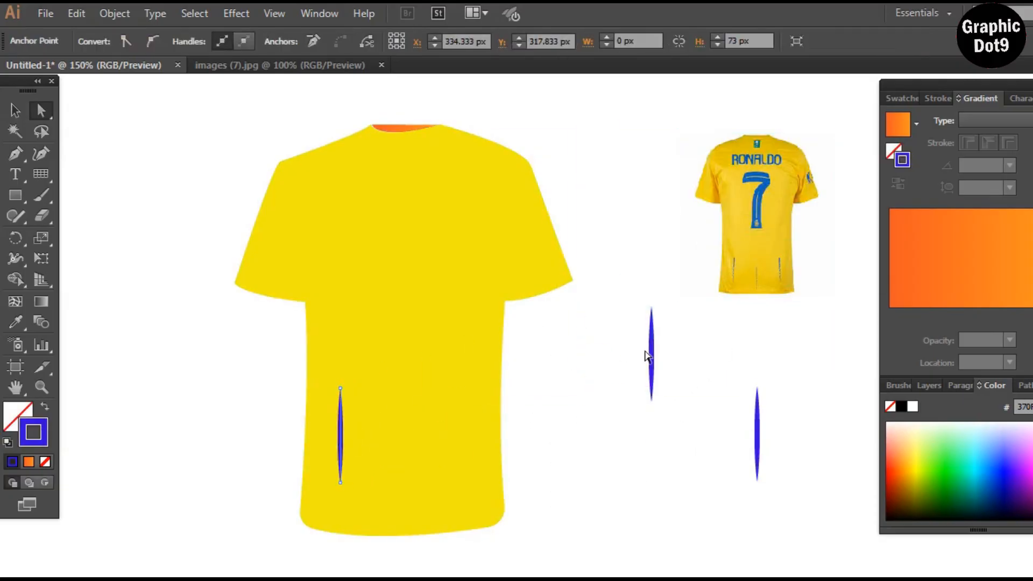
{"action": "mouse_move", "coordinate": [649, 355]}
{"action": "left_mouse_down"}
{"action": "mouse_move", "coordinate": [455, 412]}
{"action": "mouse_move", "coordinate": [468, 429]}
{"action": "left_mouse_up"}
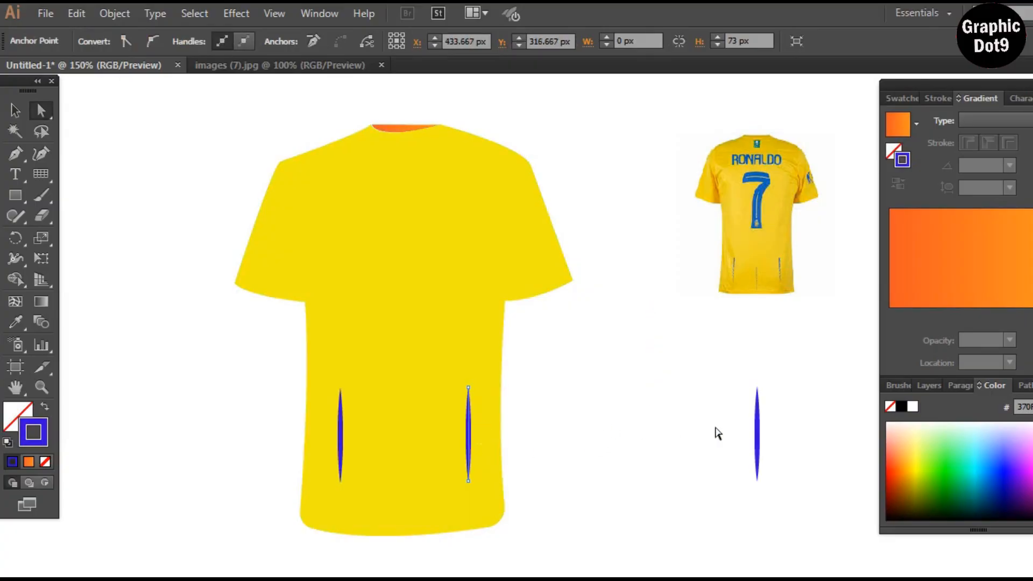
{"action": "left_click_drag", "start_coordinate": [756, 430], "coordinate": [639, 434]}
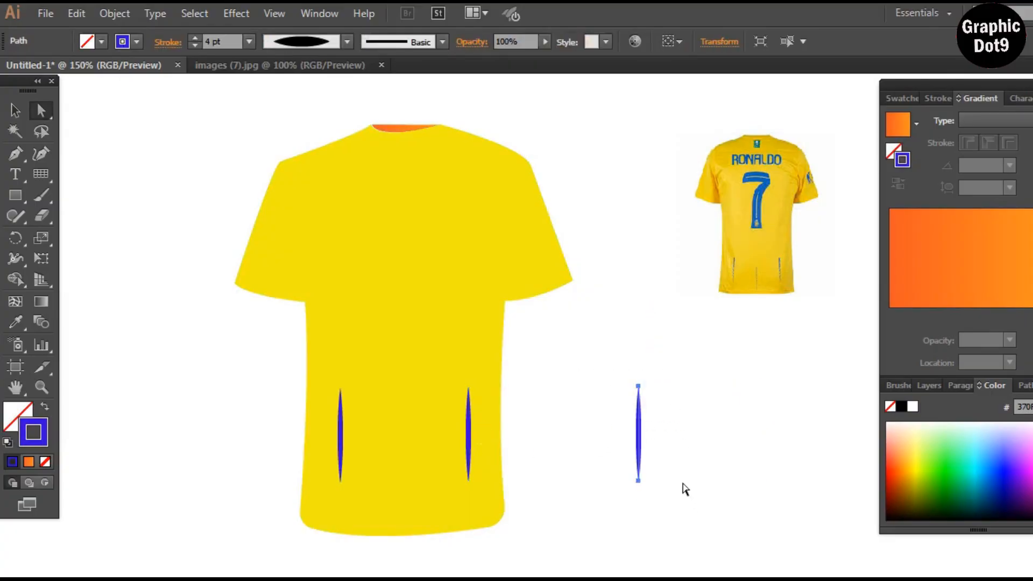
{"action": "key", "text": "v"}
{"action": "mouse_move", "coordinate": [639, 387]}
{"action": "left_mouse_down"}
{"action": "mouse_move", "coordinate": [640, 429]}
{"action": "mouse_move", "coordinate": [401, 464]}
{"action": "left_mouse_up"}
{"action": "left_click", "coordinate": [602, 451]}
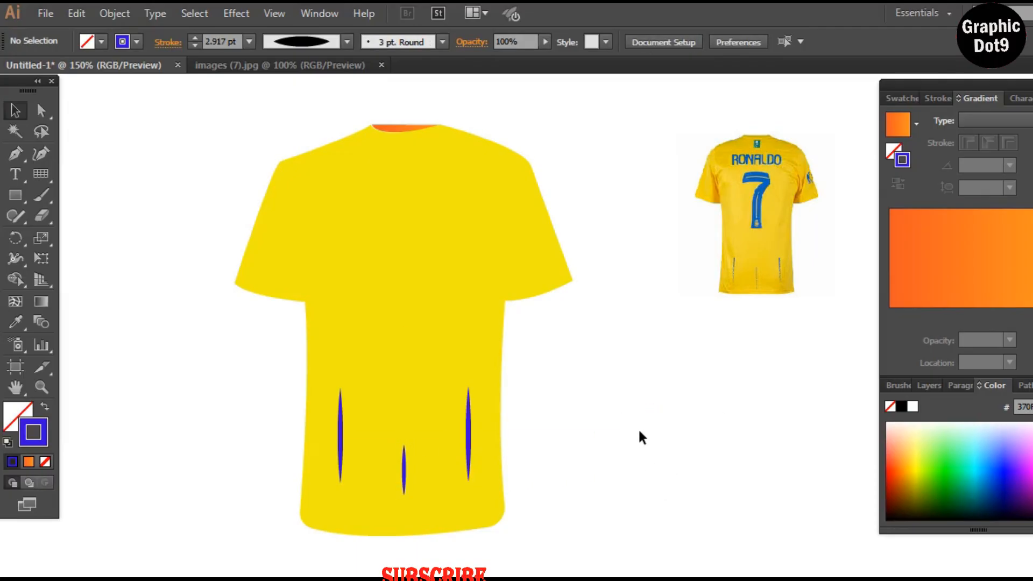
Draw a narrow closed crescent fold with the Pen tool, rising from the shirt's right armpit toward the chest.
{"action": "left_click", "coordinate": [16, 156]}
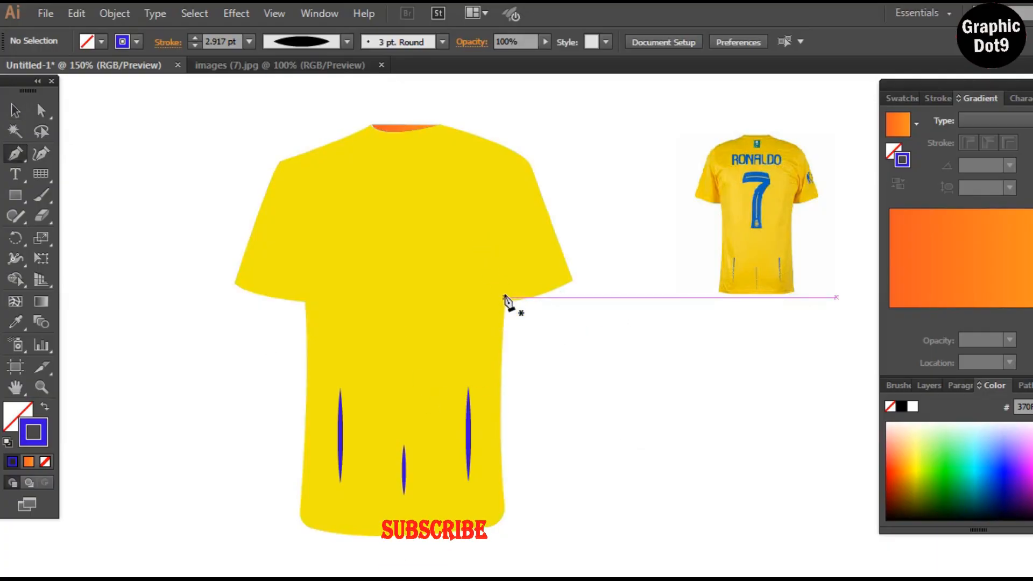
{"action": "left_click_drag", "start_coordinate": [505, 298], "coordinate": [526, 275]}
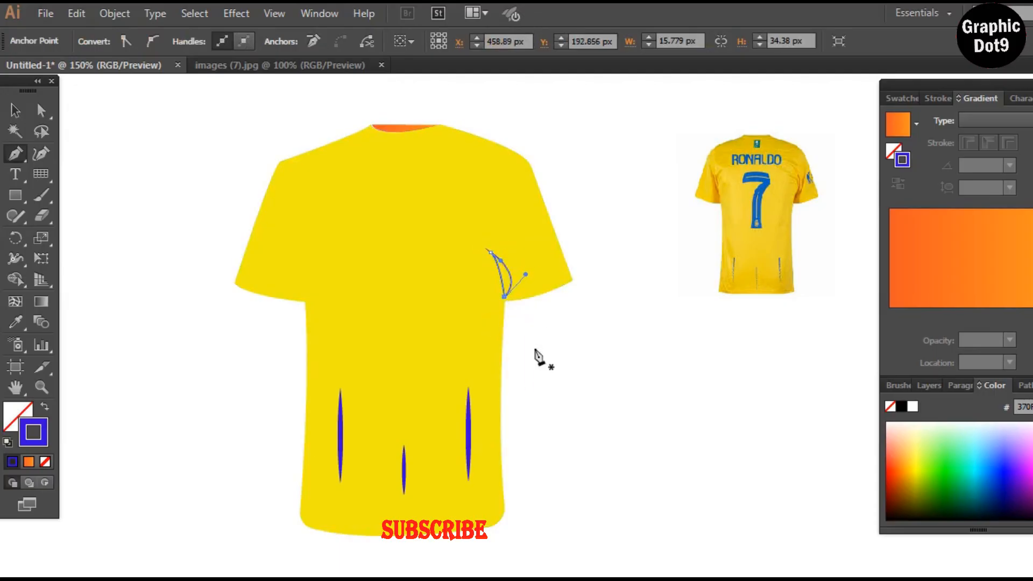
{"action": "key", "text": "v"}
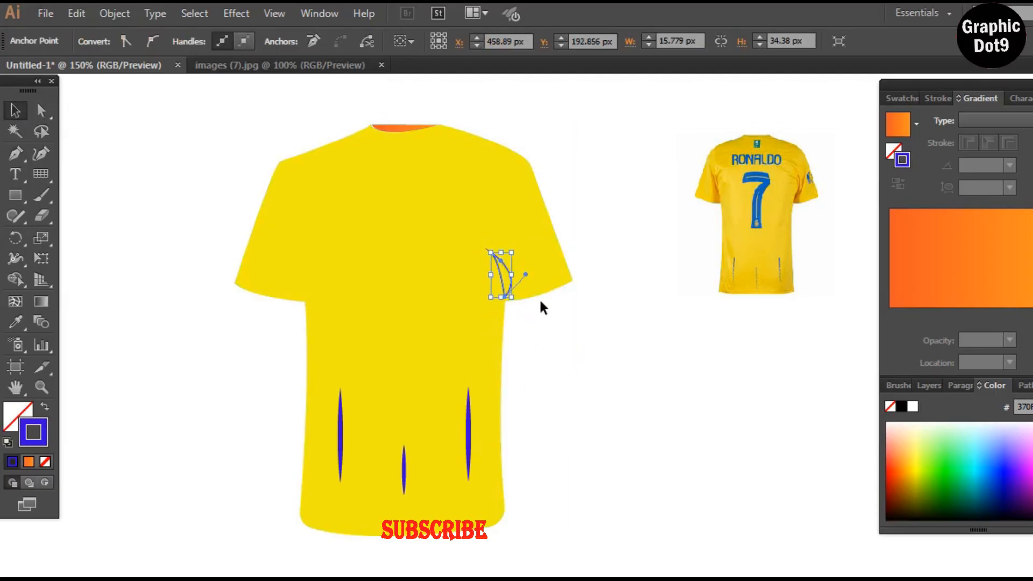
{"action": "left_click", "coordinate": [551, 322]}
{"action": "left_click", "coordinate": [508, 286]}
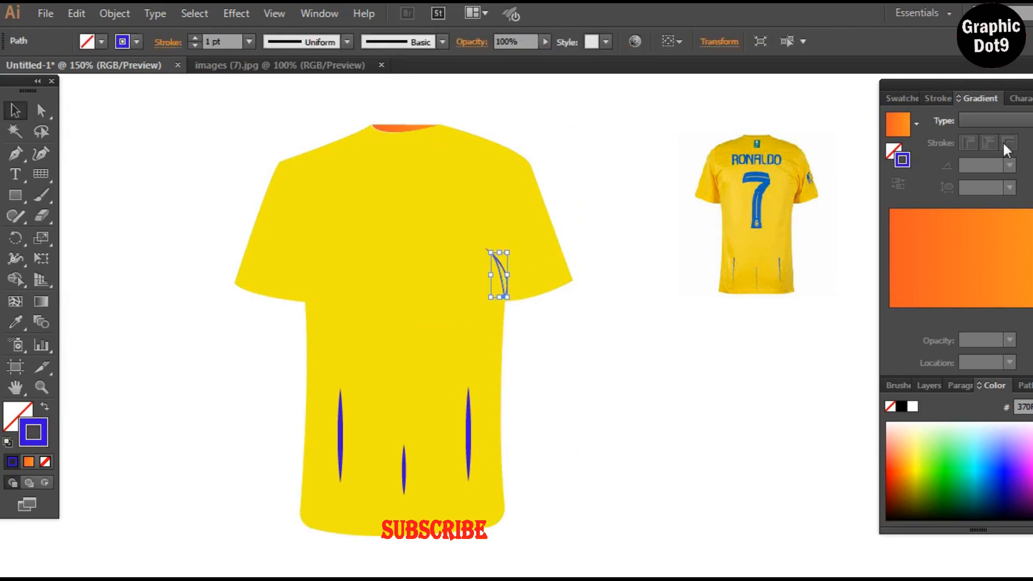
Fill the armpit crescent with red EF1918 and remove its stroke.
{"action": "double_click", "coordinate": [894, 153]}
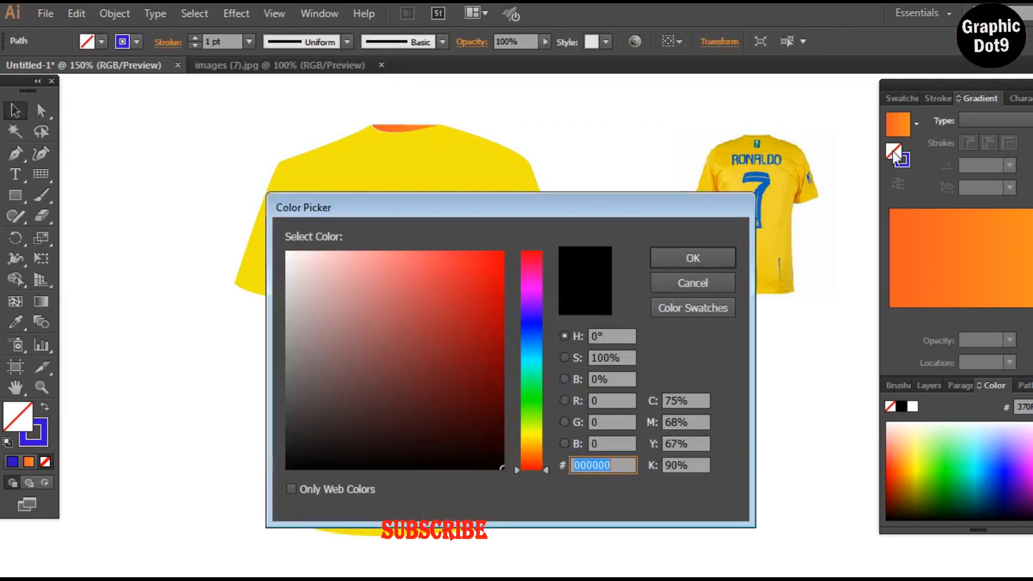
{"action": "type", "text": "EF1918"}
{"action": "left_click", "coordinate": [681, 260]}
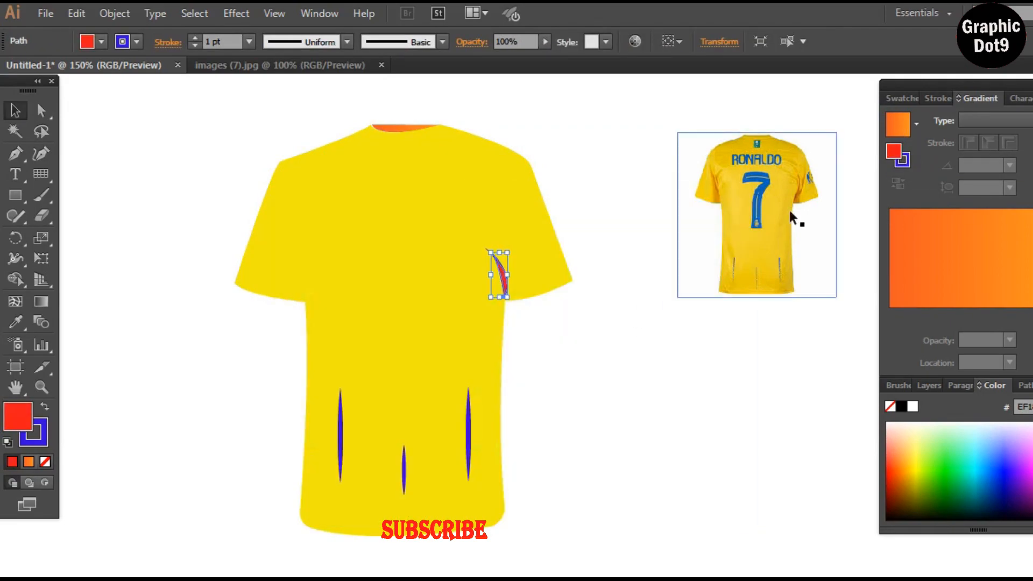
{"action": "left_click", "coordinate": [43, 432]}
{"action": "left_click", "coordinate": [45, 462]}
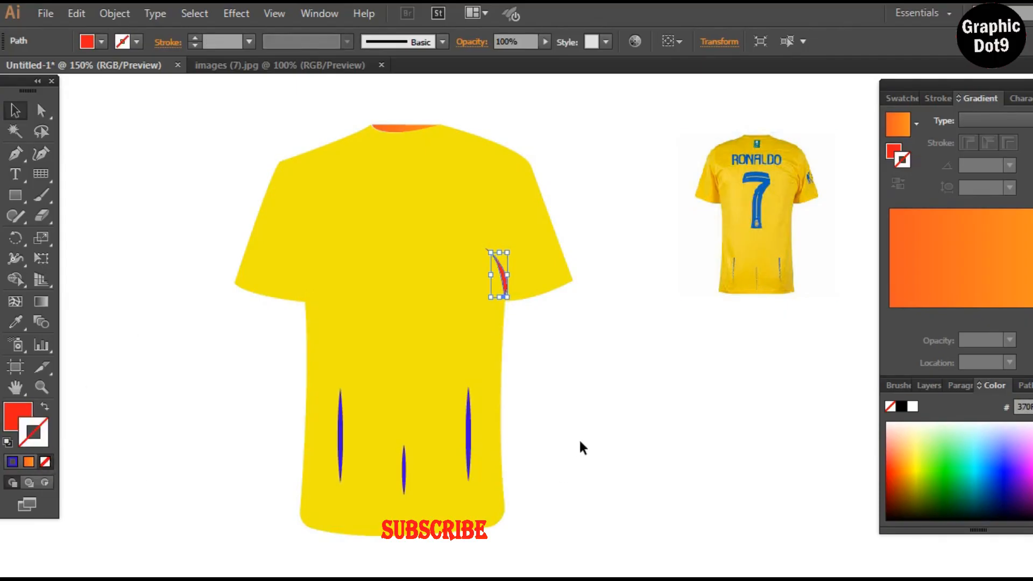
{"action": "left_click", "coordinate": [616, 362]}
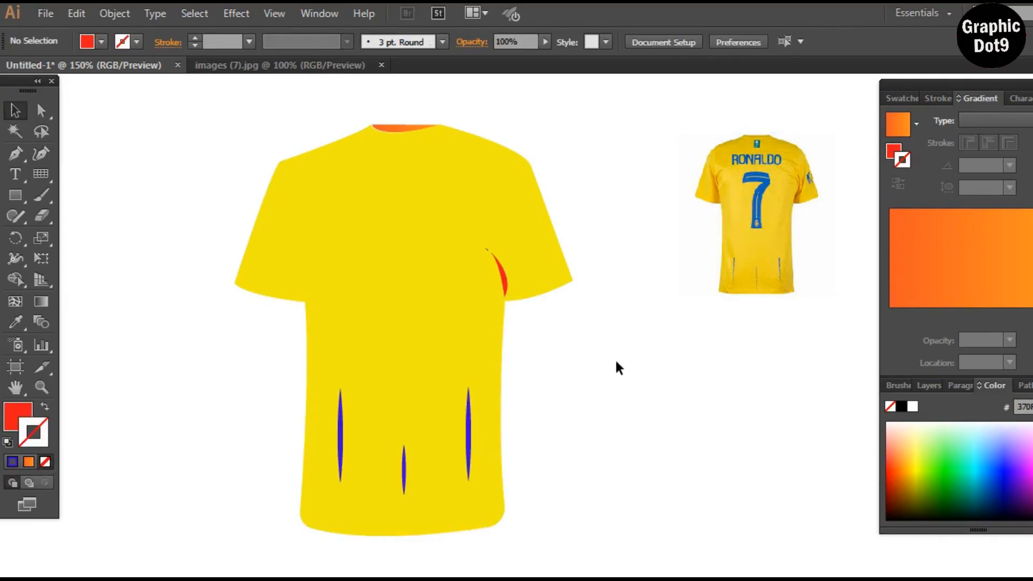
Set the red crescent's opacity to 41%.
{"action": "left_click", "coordinate": [505, 280]}
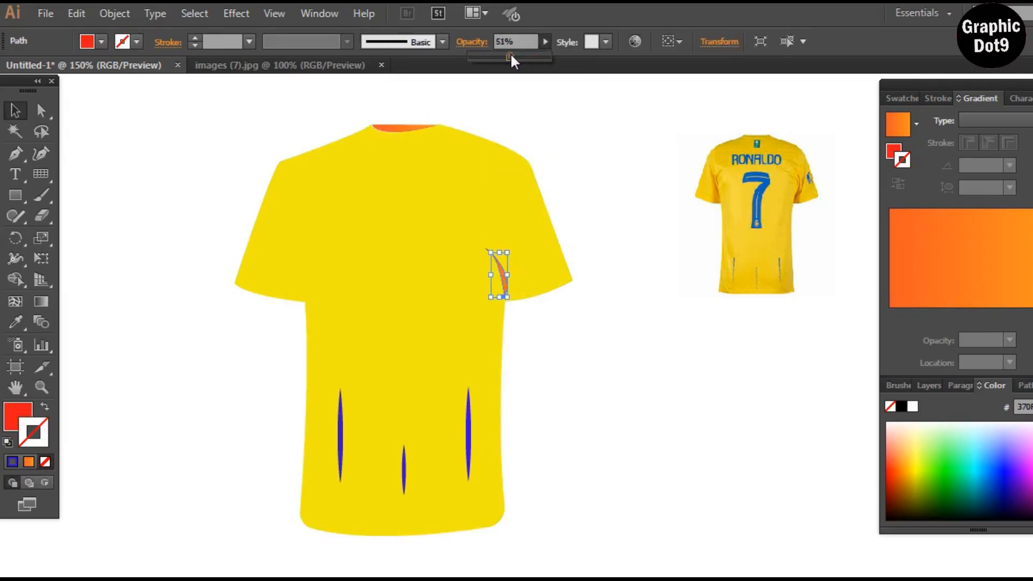
{"action": "left_click_drag", "start_coordinate": [511, 59], "coordinate": [503, 59]}
{"action": "left_click", "coordinate": [603, 315]}
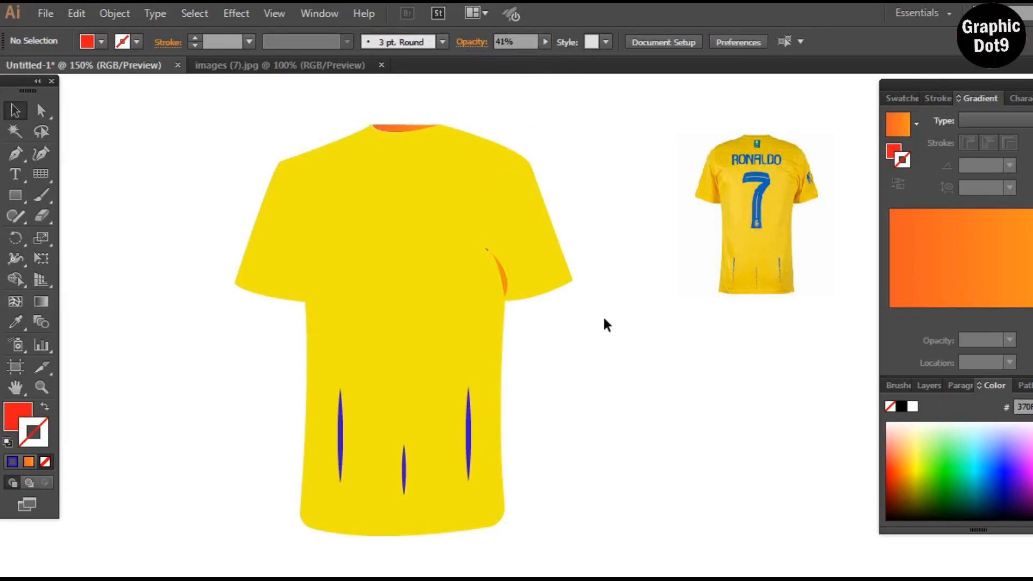
Stretch the crescent slightly outward and downward so its lower tip meets the right armpit corner, and adjust its curve.
{"action": "left_click", "coordinate": [505, 280]}
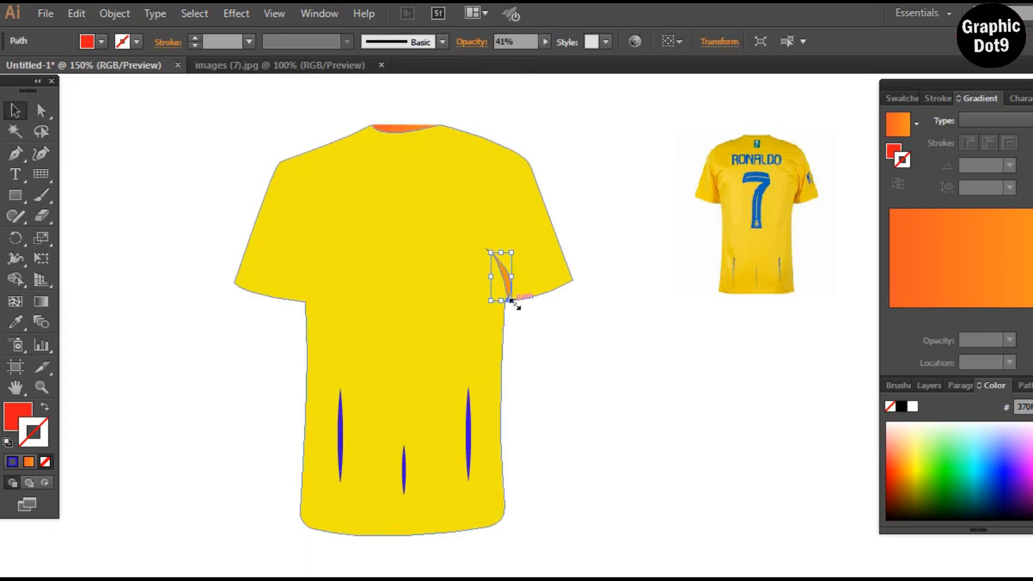
{"action": "left_click", "coordinate": [560, 330]}
{"action": "left_click", "coordinate": [511, 279]}
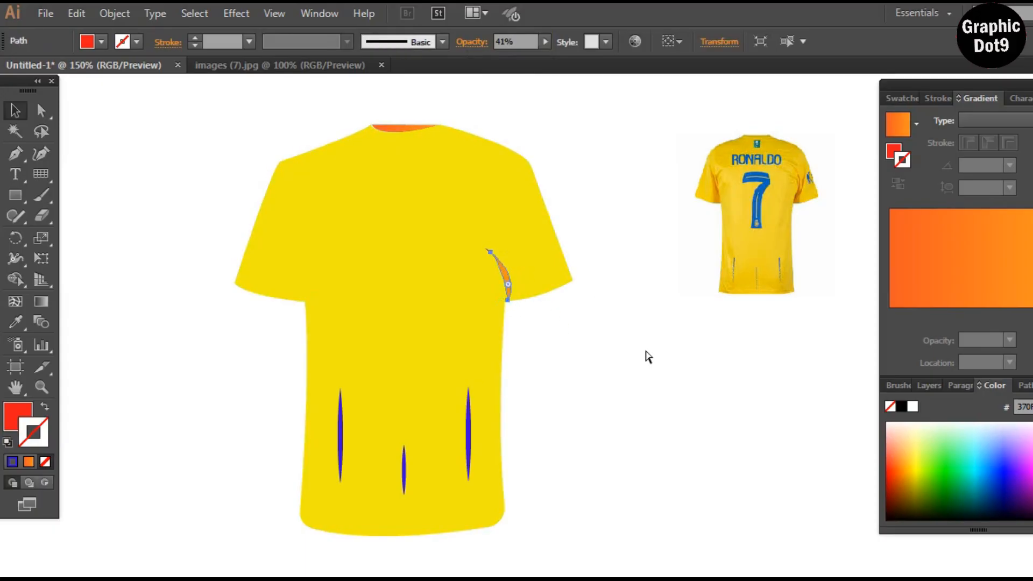
Duplicate the armpit crescent and shift the copy a little to the right and up onto the sleeve.
{"action": "key", "text": "Right"}
{"action": "key", "text": "Right"}
{"action": "key", "text": "Right"}
{"action": "key", "text": "Right"}
{"action": "key", "text": "Right"}
{"action": "key", "text": "Up"}
{"action": "key", "text": "Up"}
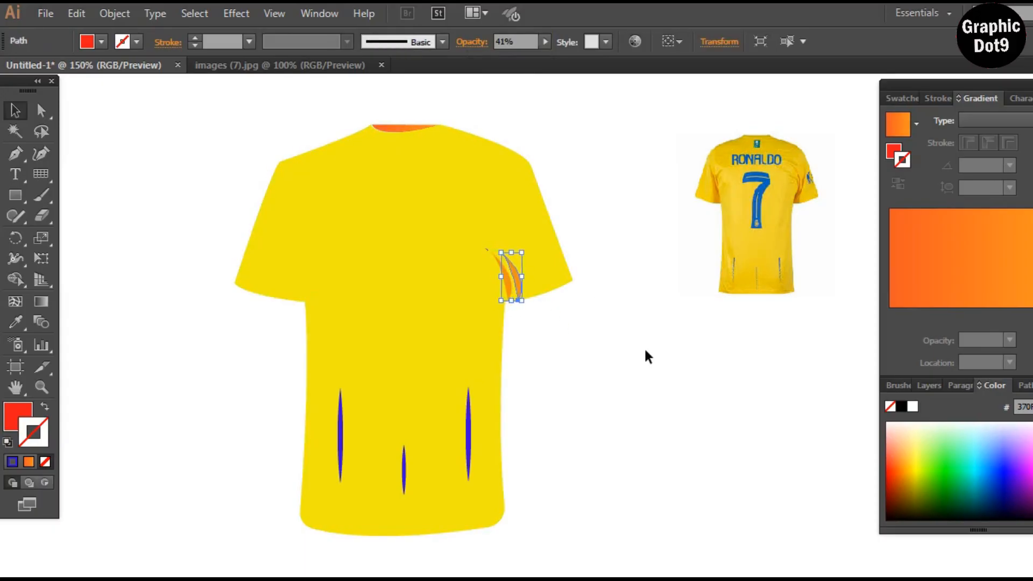
{"action": "key", "text": "Up"}
{"action": "key", "text": "Up"}
{"action": "key", "text": "Up"}
{"action": "key", "text": "Up"}
{"action": "key", "text": "Up"}
{"action": "key", "text": "Up"}
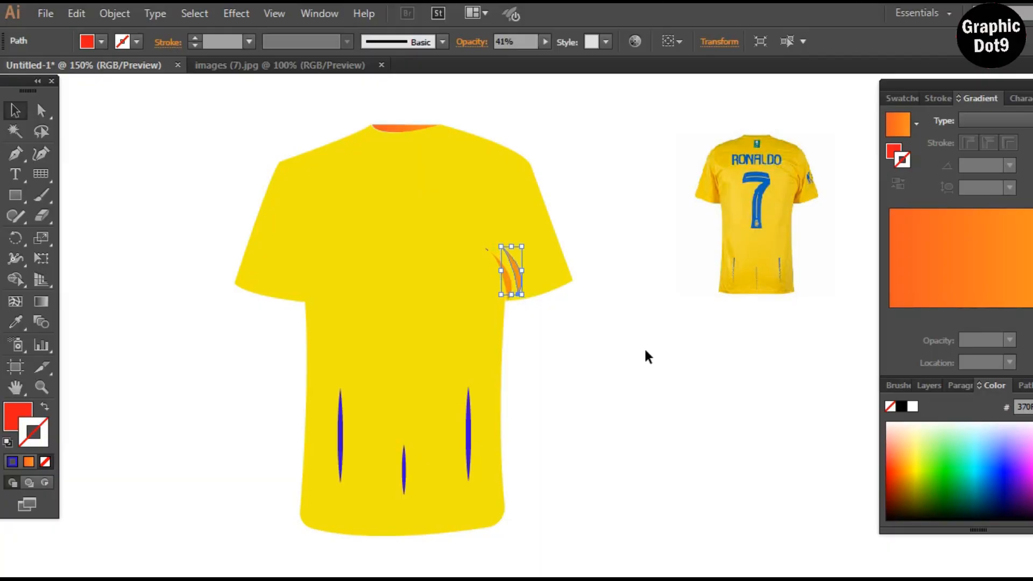
Rotate the copied crescent upright and position it to form a V-shaped fold with the original at the right armpit.
{"action": "left_click_drag", "start_coordinate": [518, 246], "coordinate": [526, 244]}
{"action": "left_click_drag", "start_coordinate": [543, 253], "coordinate": [573, 278]}
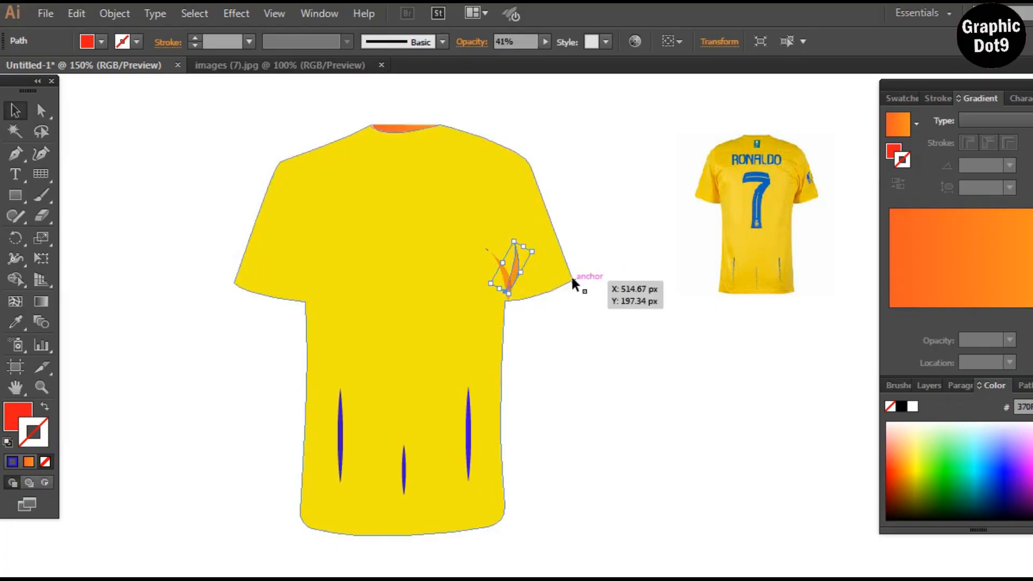
{"action": "left_click", "coordinate": [646, 306]}
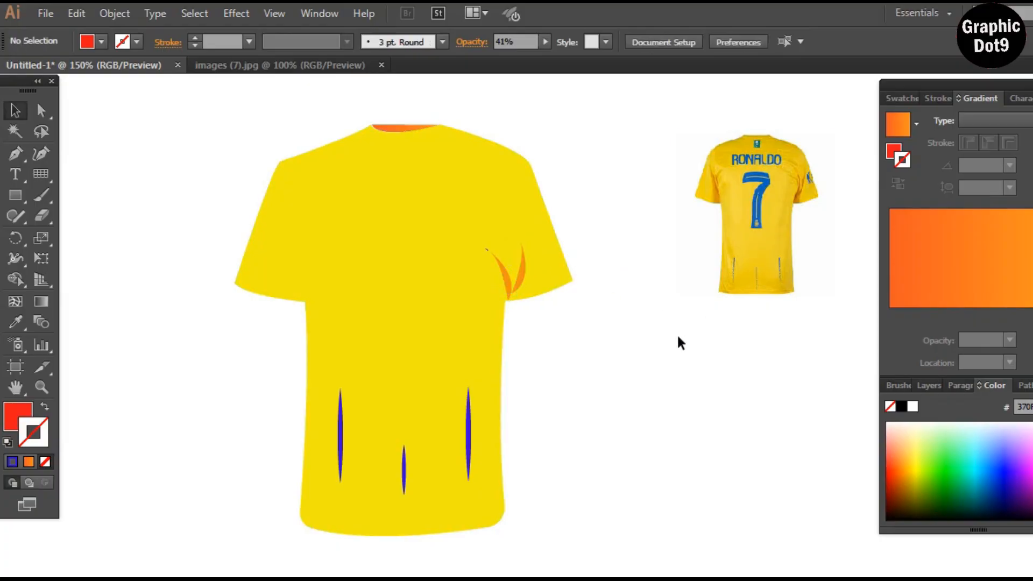
{"action": "left_click", "coordinate": [525, 265]}
{"action": "left_click_drag", "start_coordinate": [521, 243], "coordinate": [515, 234]}
{"action": "left_click", "coordinate": [581, 345]}
Lock the shirt body and collar group.
{"action": "left_click", "coordinate": [414, 137]}
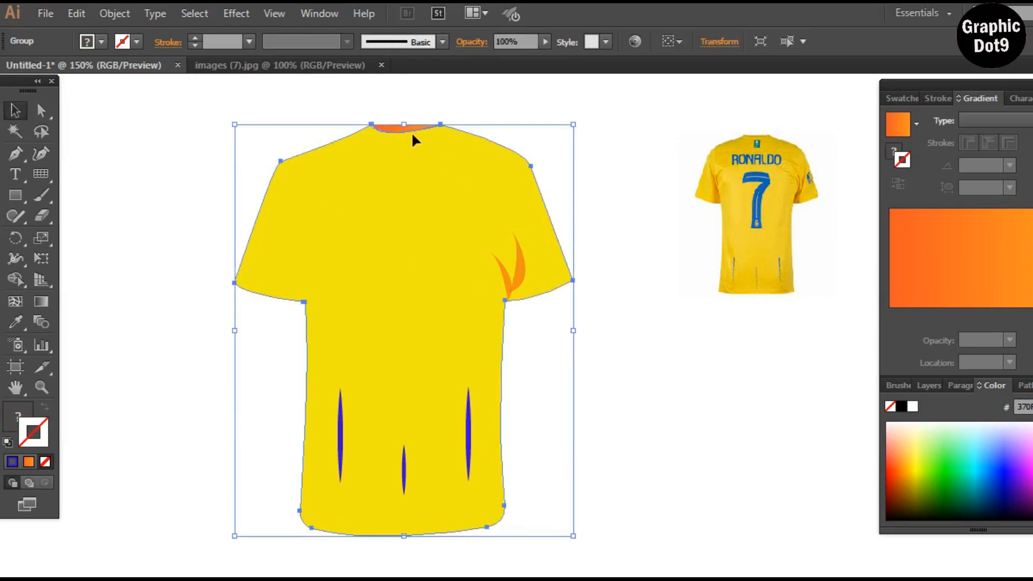
{"action": "left_click", "coordinate": [172, 12]}
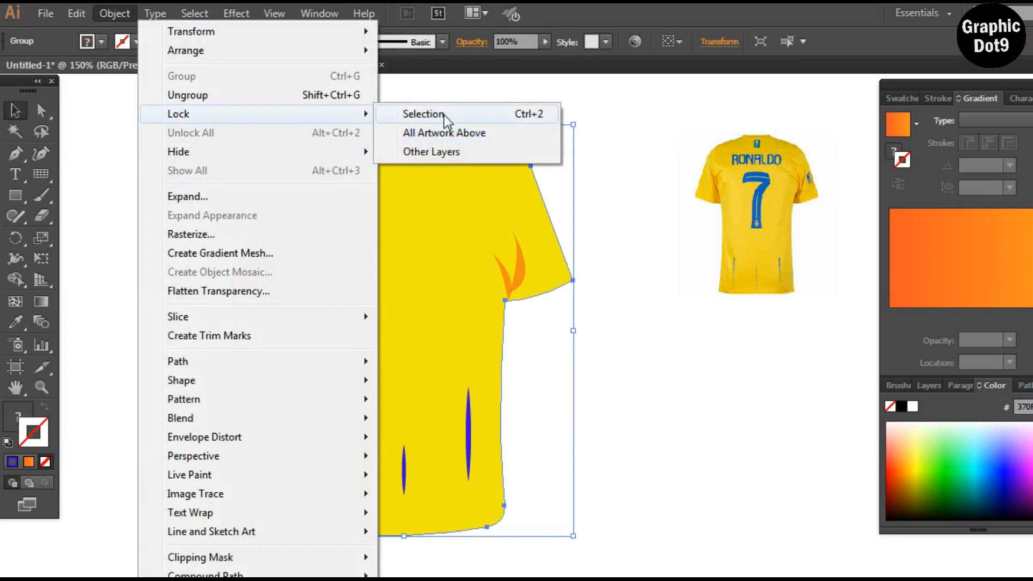
{"action": "left_click", "coordinate": [445, 121]}
Select both crescents at the right armpit and create a horizontally mirrored copy of them with Reflect.
{"action": "left_click", "coordinate": [505, 273]}
{"action": "left_click_drag", "start_coordinate": [528, 289], "coordinate": [472, 227]}
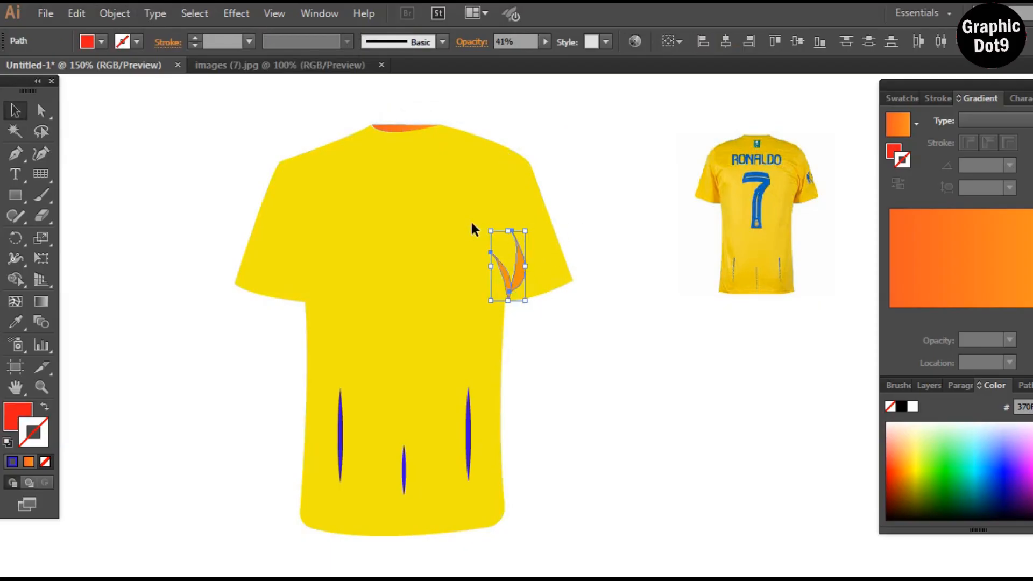
{"action": "right_click", "coordinate": [517, 274]}
{"action": "mouse_move", "coordinate": [585, 487]}
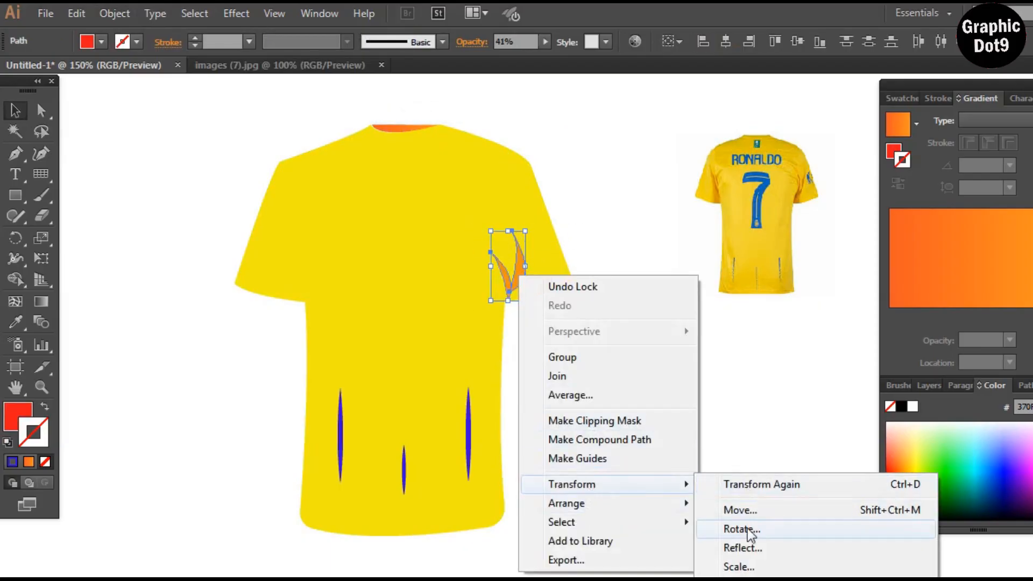
{"action": "left_click", "coordinate": [744, 547]}
{"action": "left_click", "coordinate": [53, 486]}
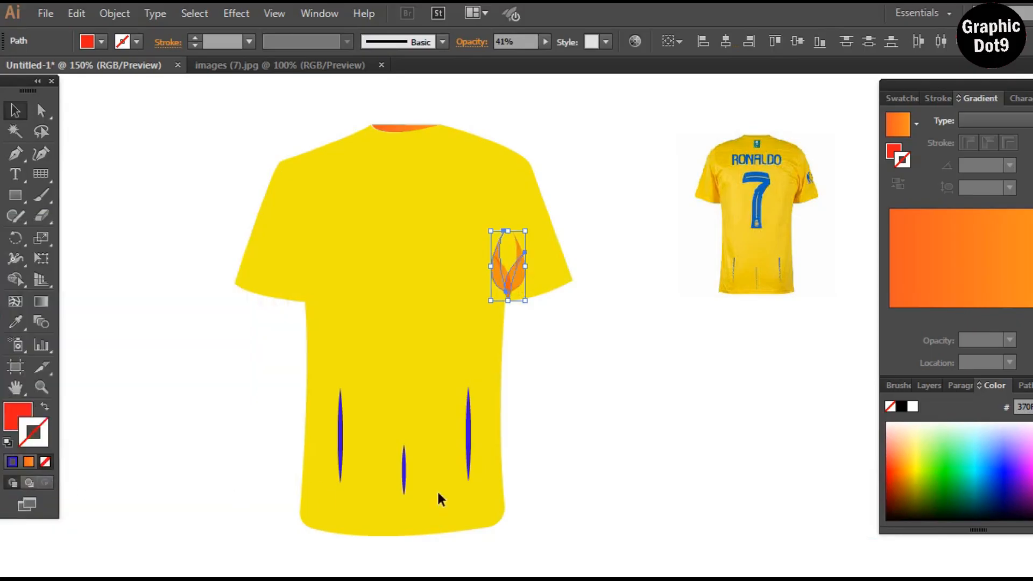
Move the mirrored pair of crescents straight across the shirt to the left armpit.
{"action": "key", "text": "shift+Left"}
{"action": "key", "text": "shift+Left"}
{"action": "key", "text": "shift+Left"}
{"action": "key", "text": "shift+Left"}
{"action": "key", "text": "shift+Left"}
{"action": "key", "text": "shift+Left"}
{"action": "key", "text": "shift+Left"}
{"action": "key", "text": "shift+Left"}
{"action": "key", "text": "shift+Left"}
{"action": "key", "text": "shift+Left"}
{"action": "key", "text": "shift+Left"}
{"action": "key", "text": "shift+Left"}
{"action": "key", "text": "shift+Left"}
{"action": "key", "text": "shift+Left"}
{"action": "key", "text": "shift+Left"}
{"action": "key", "text": "shift+Left"}
{"action": "key", "text": "shift+Left"}
{"action": "key", "text": "shift+Left"}
{"action": "key", "text": "shift+Left"}
{"action": "key", "text": "shift+Left"}
{"action": "key", "text": "shift+Left"}
{"action": "key", "text": "shift+Left"}
{"action": "key", "text": "shift+Left"}
{"action": "key", "text": "shift+Left"}
{"action": "key", "text": "shift+Left"}
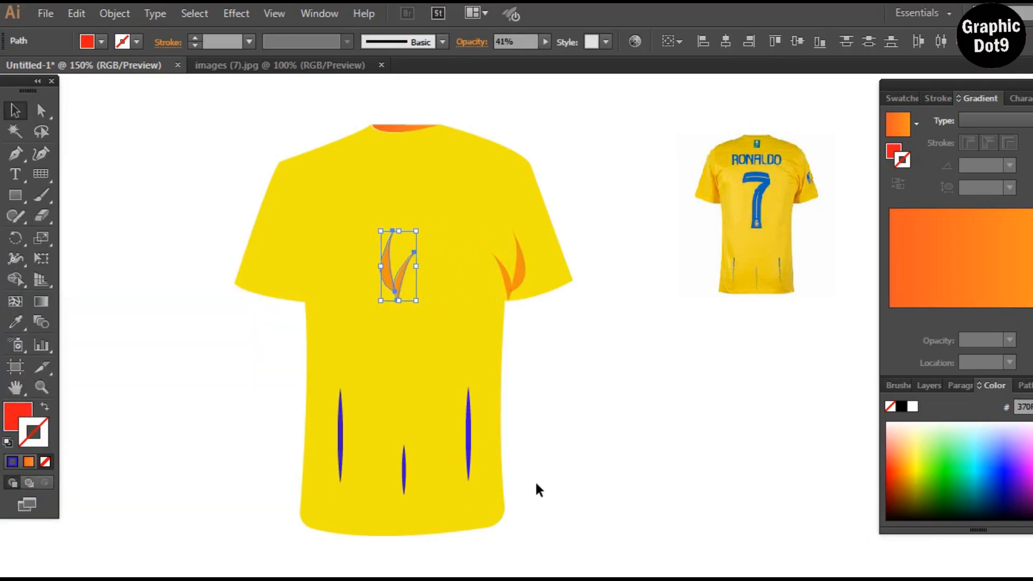
{"action": "left_click", "coordinate": [672, 444]}
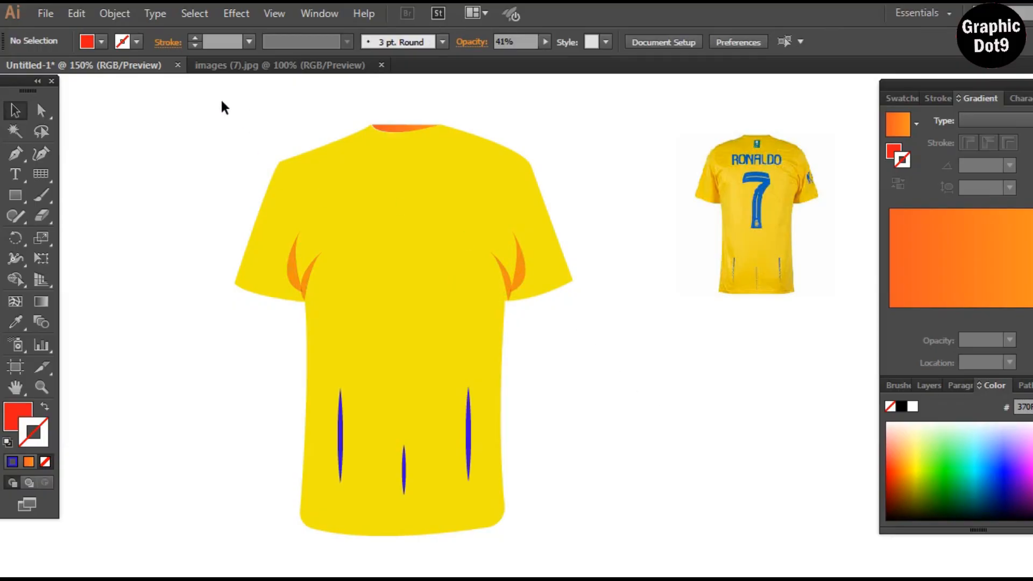
Unlock all the locked objects so the shirt body and collar group can be selected again.
{"action": "left_click_drag", "start_coordinate": [215, 105], "coordinate": [628, 551]}
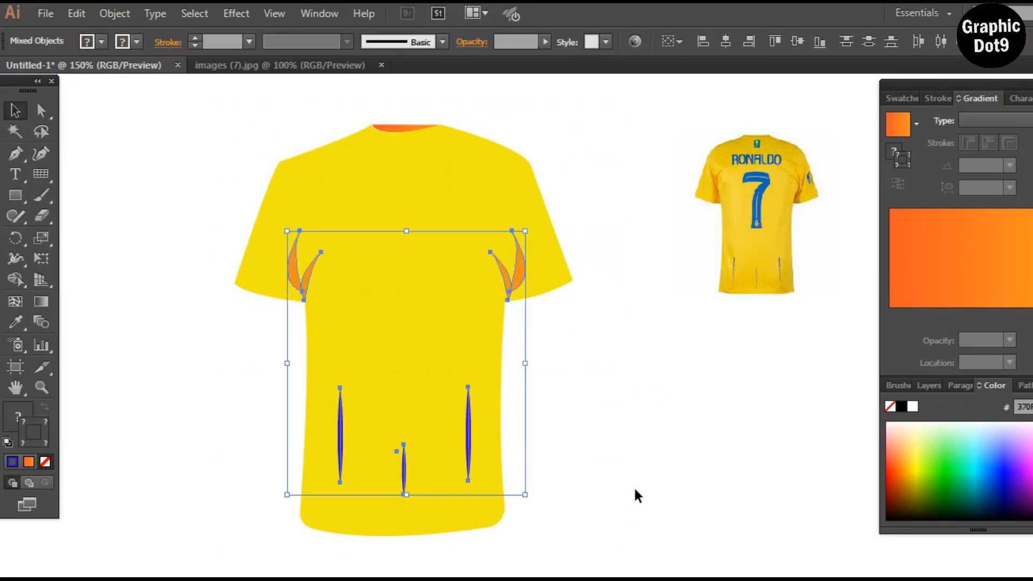
{"action": "left_click", "coordinate": [634, 420]}
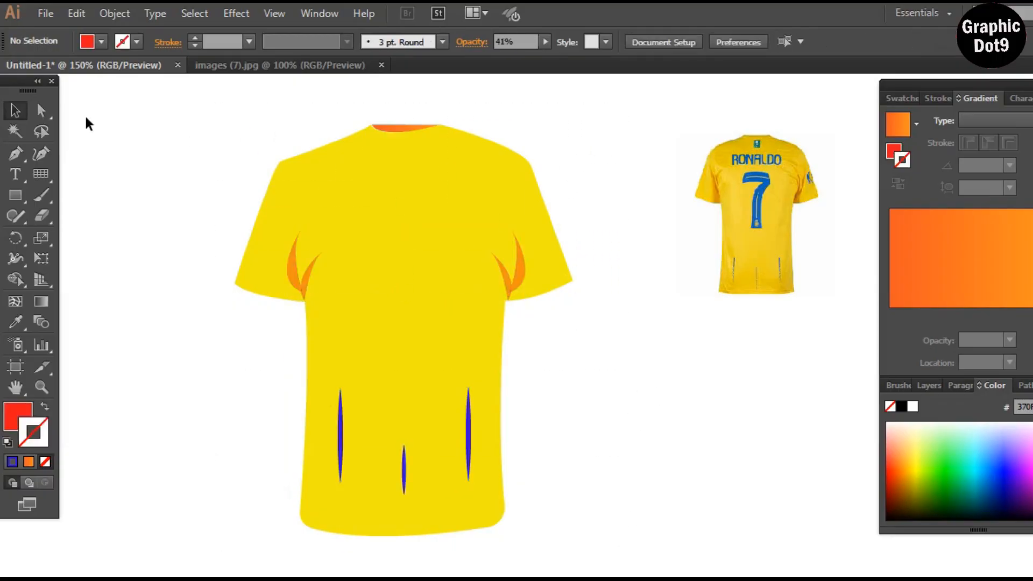
{"action": "left_click", "coordinate": [106, 13]}
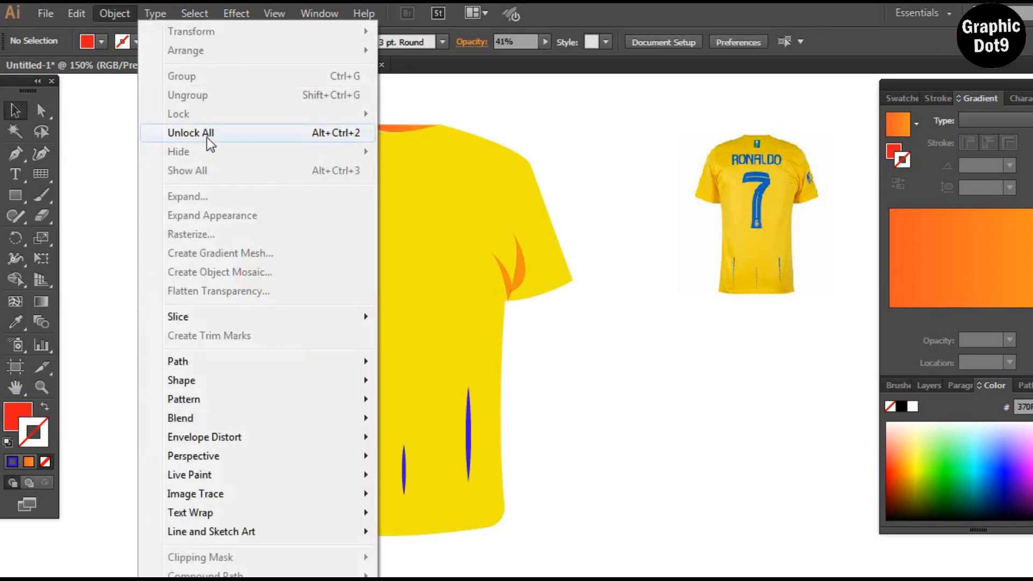
{"action": "left_click", "coordinate": [144, 136]}
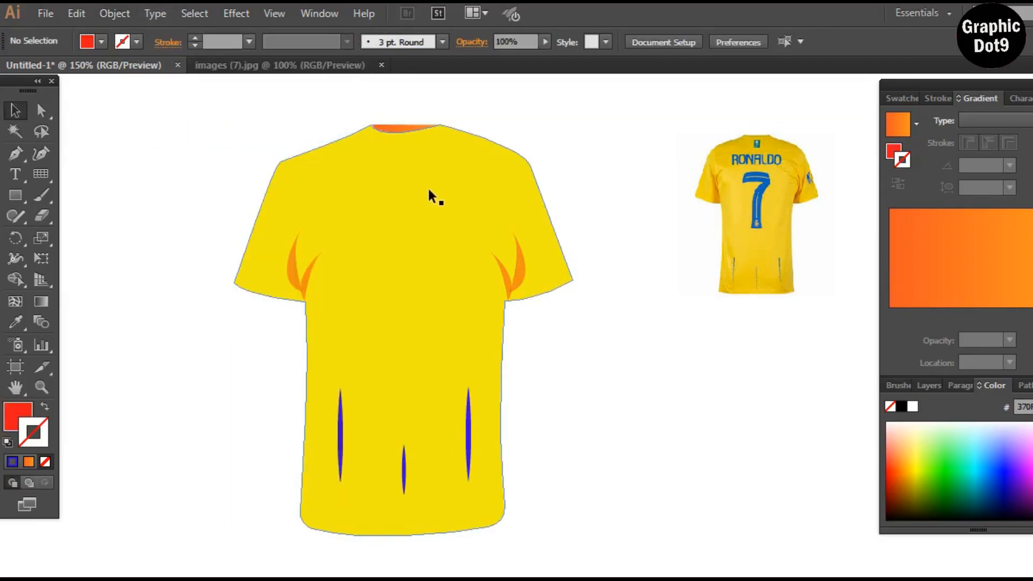
Try a linear orange gradient stroke on the shirt body and collar group.
{"action": "left_click", "coordinate": [909, 127]}
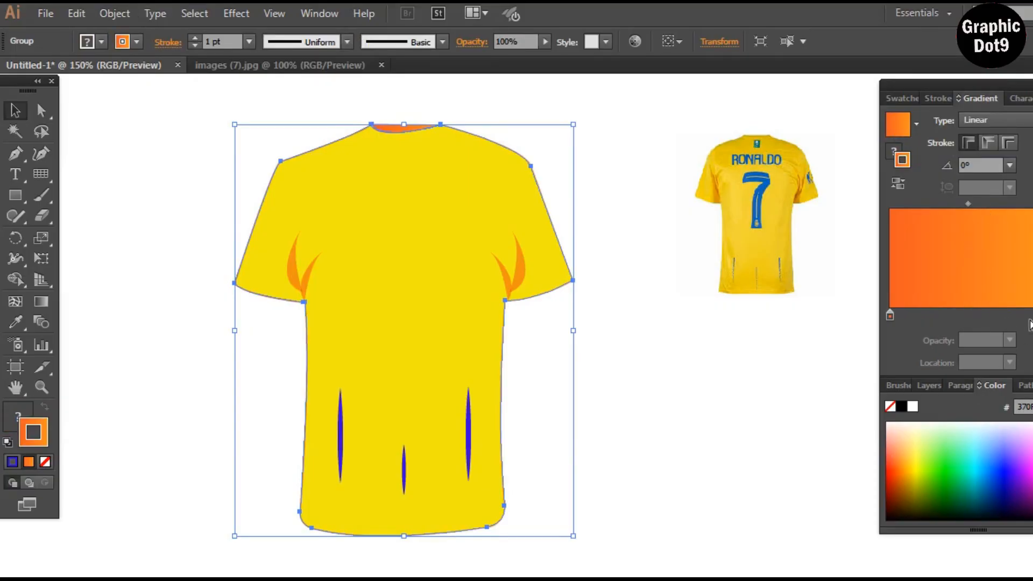
{"action": "left_click", "coordinate": [737, 334]}
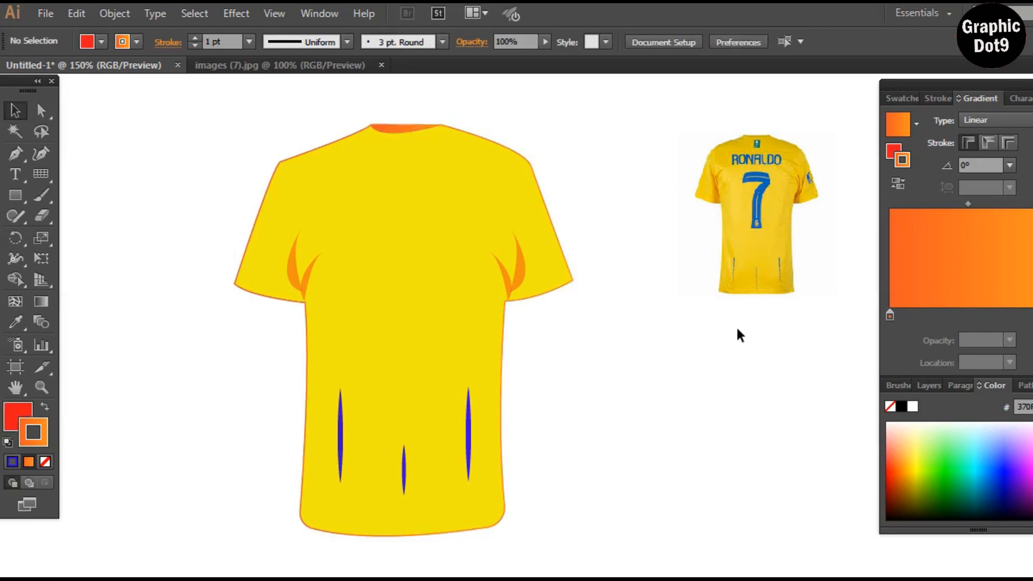
{"action": "left_click_drag", "start_coordinate": [274, 125], "coordinate": [621, 550]}
{"action": "left_click", "coordinate": [630, 489]}
{"action": "left_click", "coordinate": [462, 162]}
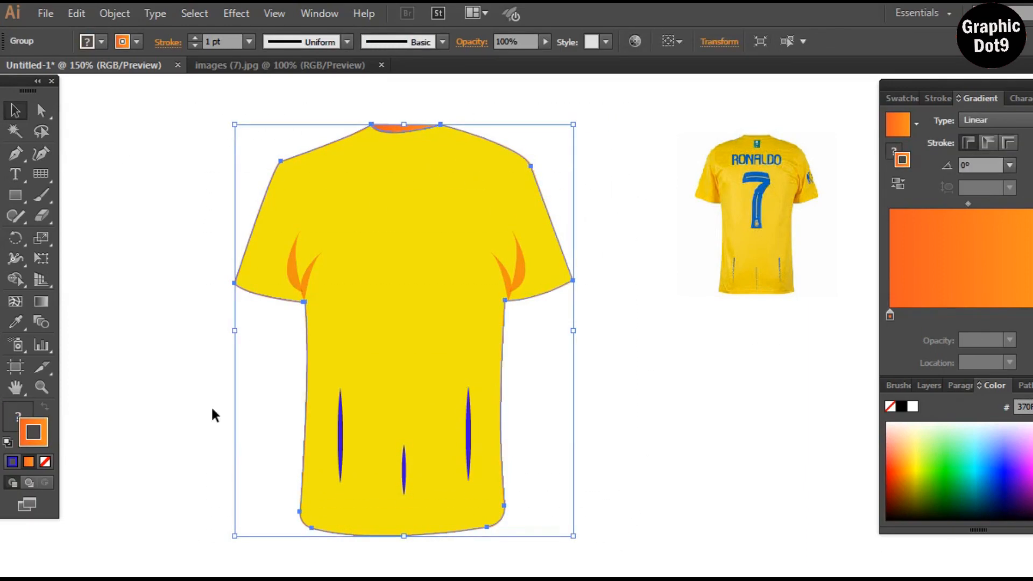
{"action": "left_click", "coordinate": [47, 463]}
{"action": "left_click", "coordinate": [656, 361]}
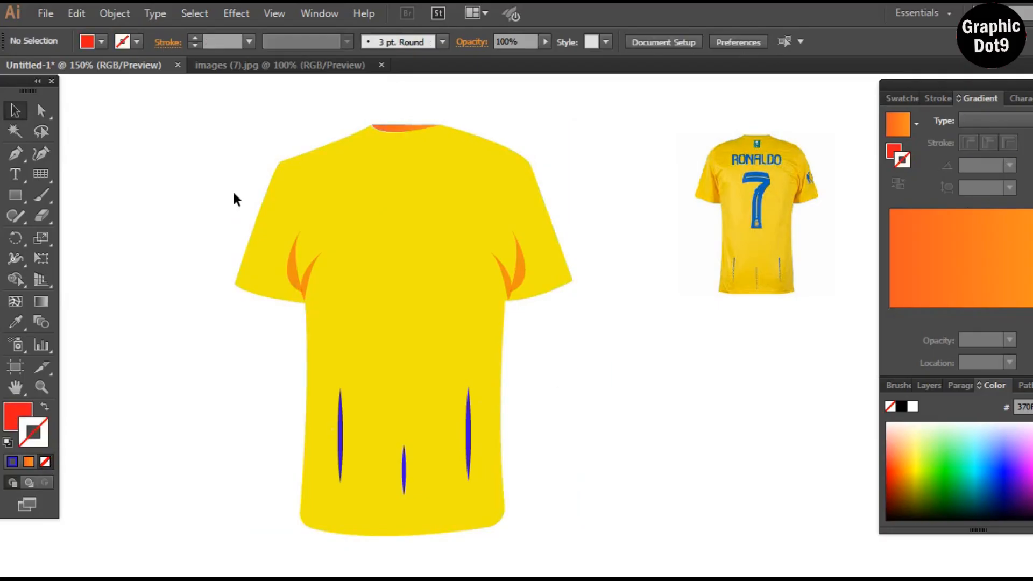
Group the shirt body, collar, hem lines and armpit folds into one object.
{"action": "mouse_move", "coordinate": [241, 95]}
{"action": "left_mouse_down"}
{"action": "mouse_move", "coordinate": [537, 365]}
{"action": "mouse_move", "coordinate": [577, 502]}
{"action": "left_mouse_up"}
{"action": "left_click_drag", "start_coordinate": [184, 103], "coordinate": [658, 557]}
{"action": "left_click", "coordinate": [652, 388]}
Move the grouped shirt slightly up and to the left, away from the reference photo.
{"action": "left_click", "coordinate": [405, 296]}
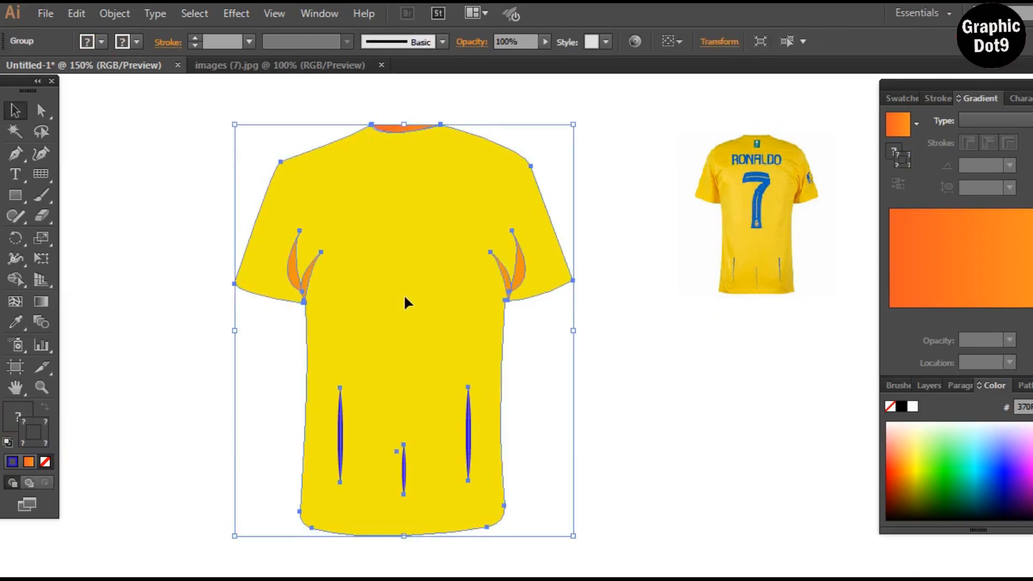
{"action": "left_click_drag", "start_coordinate": [405, 296], "coordinate": [405, 268]}
{"action": "key", "text": "Down"}
{"action": "key", "text": "Down"}
{"action": "key", "text": "Down"}
{"action": "key", "text": "Down"}
{"action": "key", "text": "Down"}
{"action": "key", "text": "Down"}
{"action": "key", "text": "Down"}
{"action": "key", "text": "Down"}
{"action": "key", "text": "Down"}
{"action": "key", "text": "Down"}
{"action": "key", "text": "Left"}
{"action": "key", "text": "Left"}
{"action": "key", "text": "Left"}
{"action": "key", "text": "Left"}
{"action": "key", "text": "Left"}
{"action": "key", "text": "Left"}
{"action": "key", "text": "Left"}
{"action": "key", "text": "Left"}
{"action": "key", "text": "Left"}
{"action": "key", "text": "Left"}
{"action": "key", "text": "Left"}
{"action": "key", "text": "Left"}
{"action": "key", "text": "Left"}
{"action": "key", "text": "Left"}
{"action": "key", "text": "Left"}
{"action": "key", "text": "Left"}
{"action": "key", "text": "Left"}
{"action": "key", "text": "Left"}
{"action": "key", "text": "Left"}
{"action": "key", "text": "Left"}
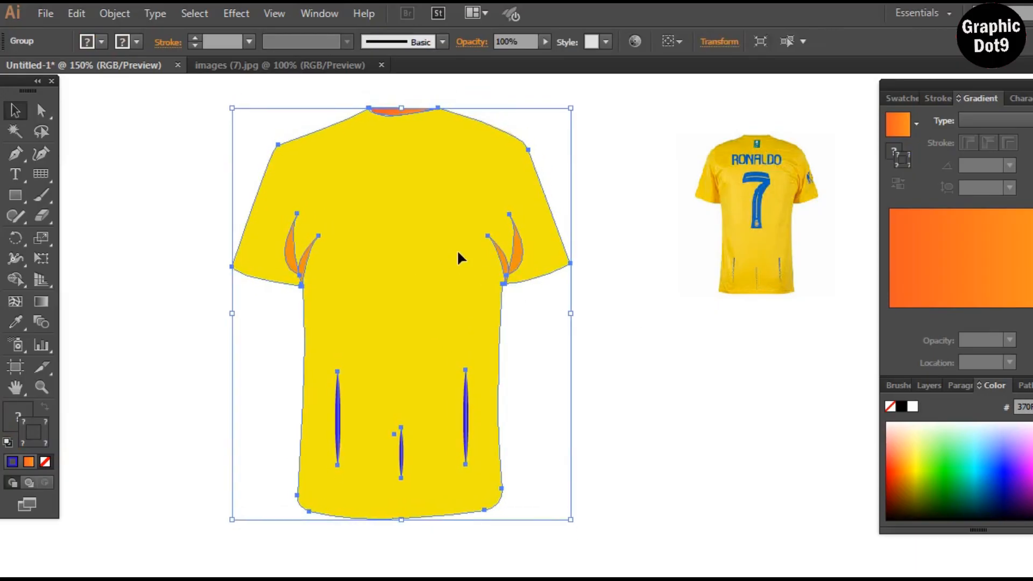
Enlarge the reference jersey photo to about 241 px wide and place it beside the shirt.
{"action": "left_click", "coordinate": [603, 274]}
{"action": "left_click_drag", "start_coordinate": [739, 182], "coordinate": [693, 242]}
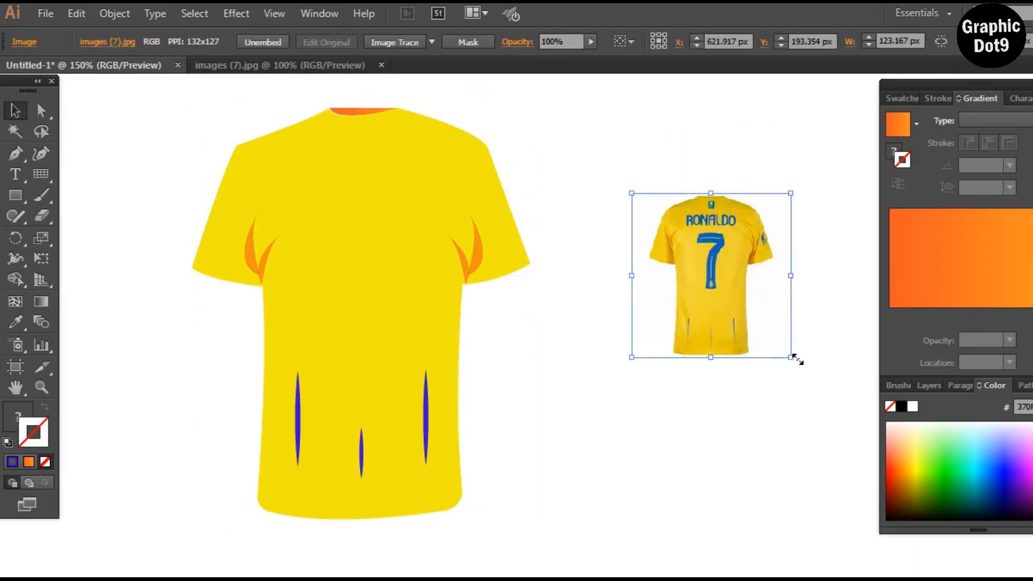
{"action": "left_click_drag", "start_coordinate": [791, 358], "coordinate": [942, 544]}
{"action": "left_click_drag", "start_coordinate": [750, 332], "coordinate": [729, 323]}
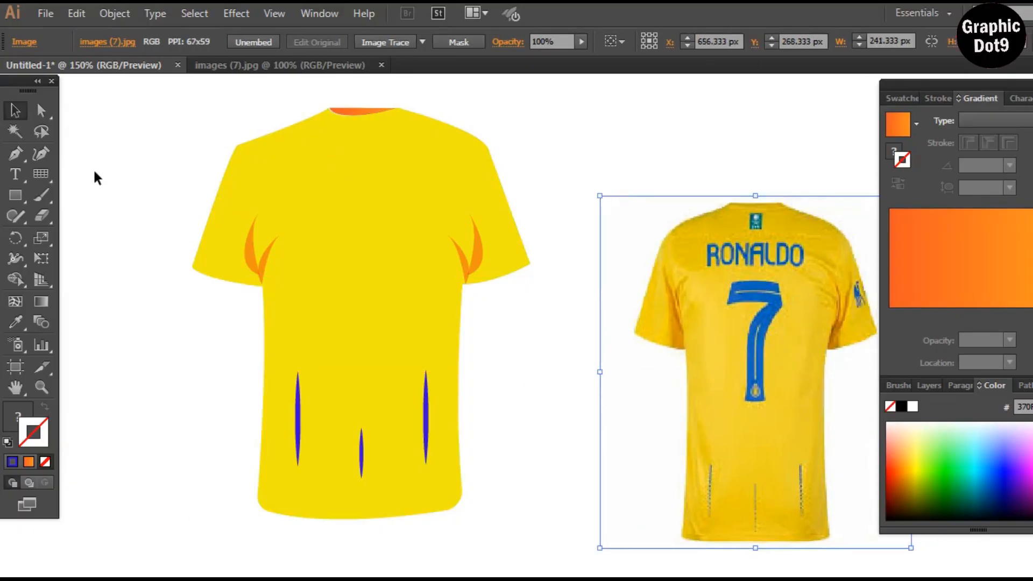
Draw a small rectangle centred below the collar and fill it with a linear gradient from cyan to blue.
{"action": "left_click", "coordinate": [16, 195]}
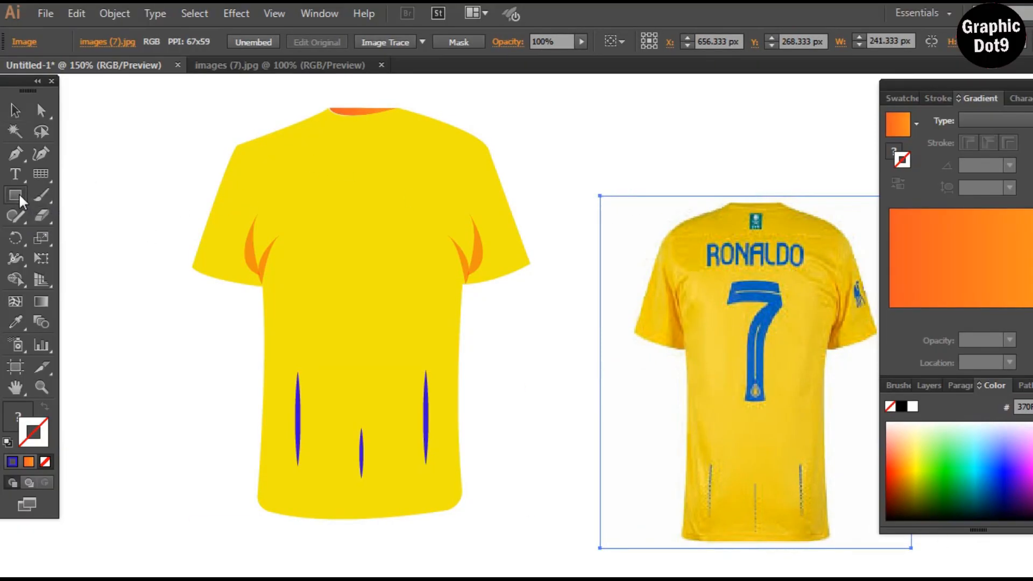
{"action": "left_click_drag", "start_coordinate": [350, 131], "coordinate": [367, 159]}
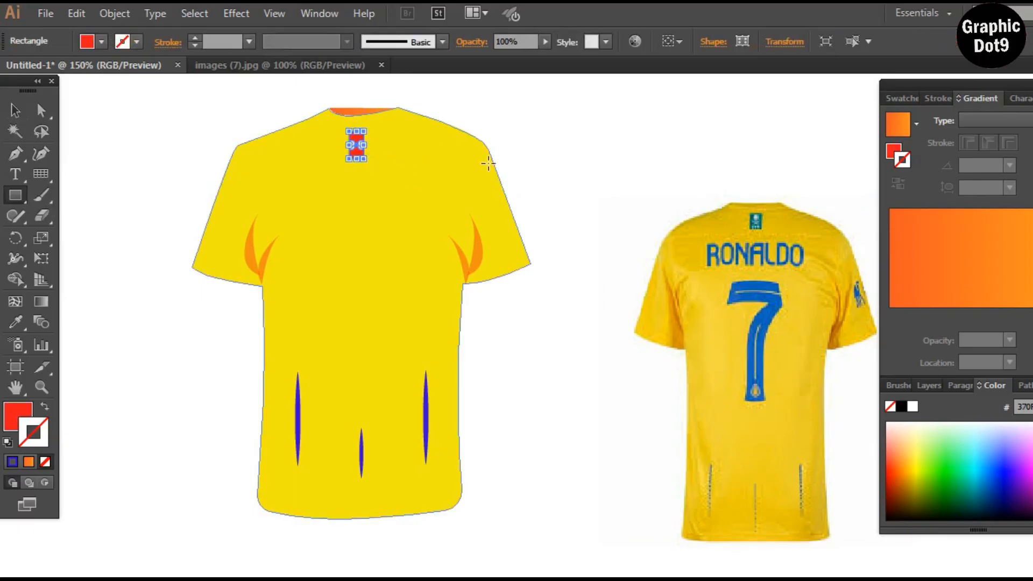
{"action": "left_click", "coordinate": [898, 131]}
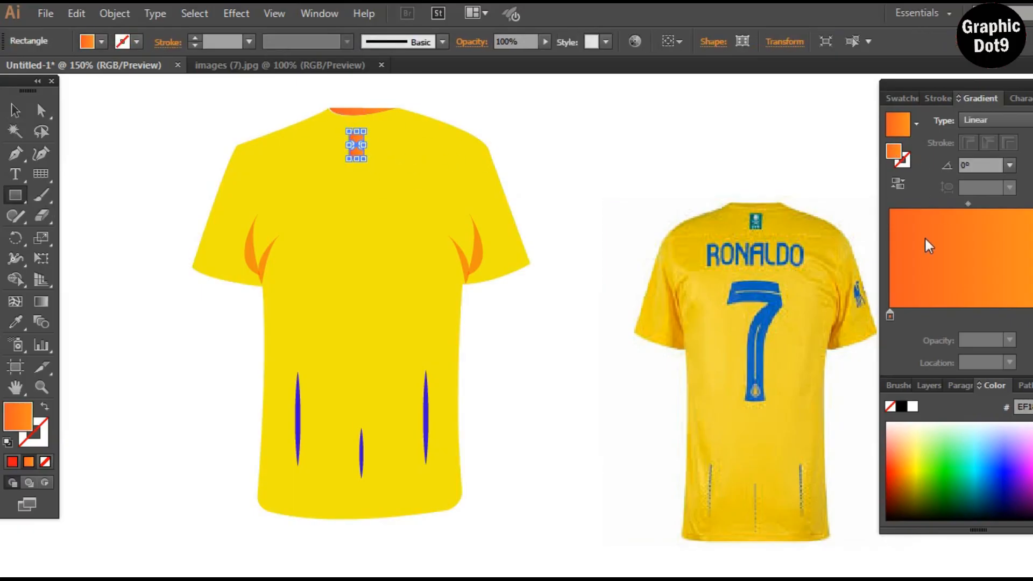
{"action": "double_click", "coordinate": [891, 316]}
{"action": "left_click", "coordinate": [918, 369]}
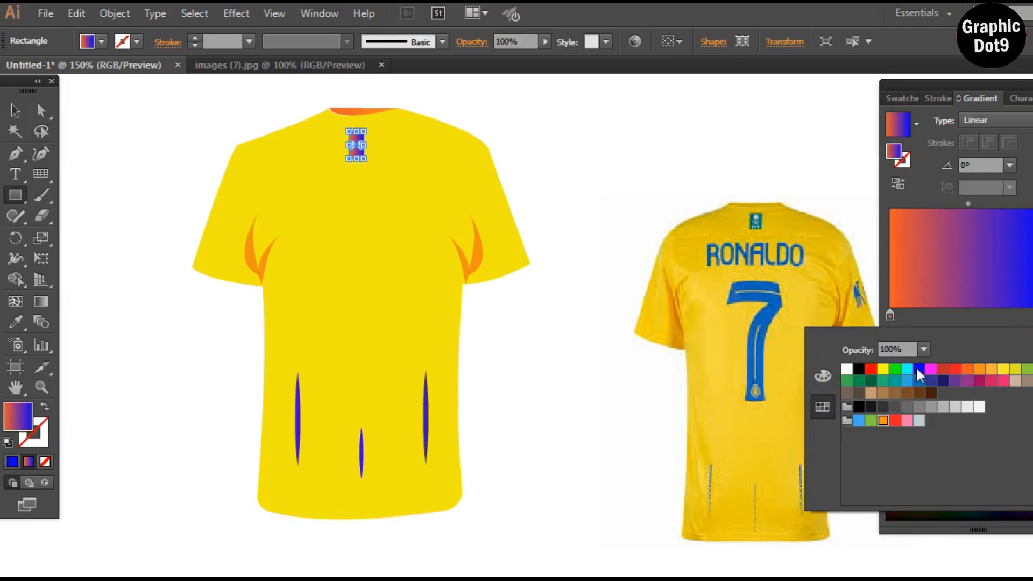
{"action": "left_click", "coordinate": [919, 381]}
{"action": "left_click", "coordinate": [890, 316]}
{"action": "double_click", "coordinate": [890, 317]}
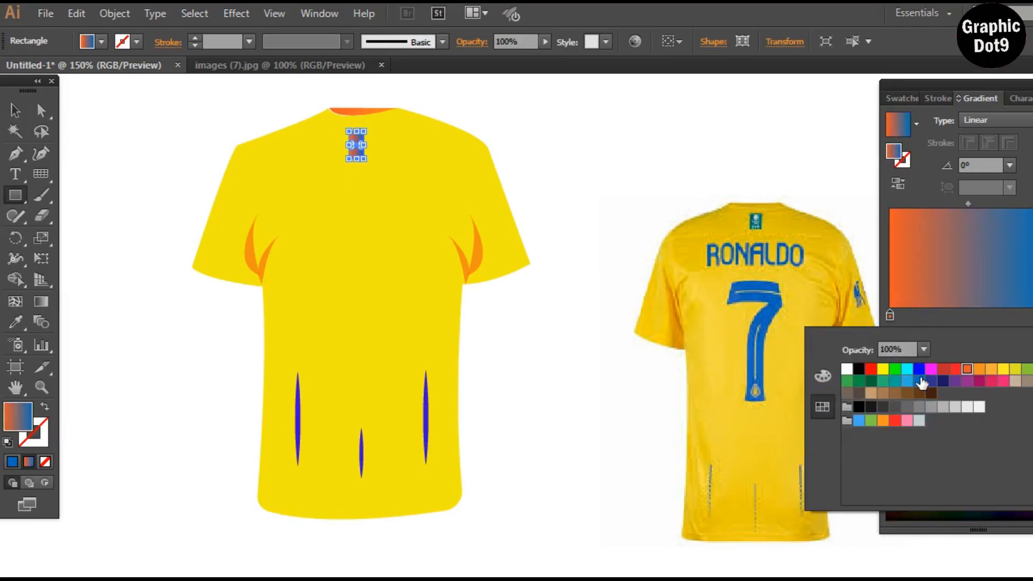
{"action": "left_click", "coordinate": [907, 369]}
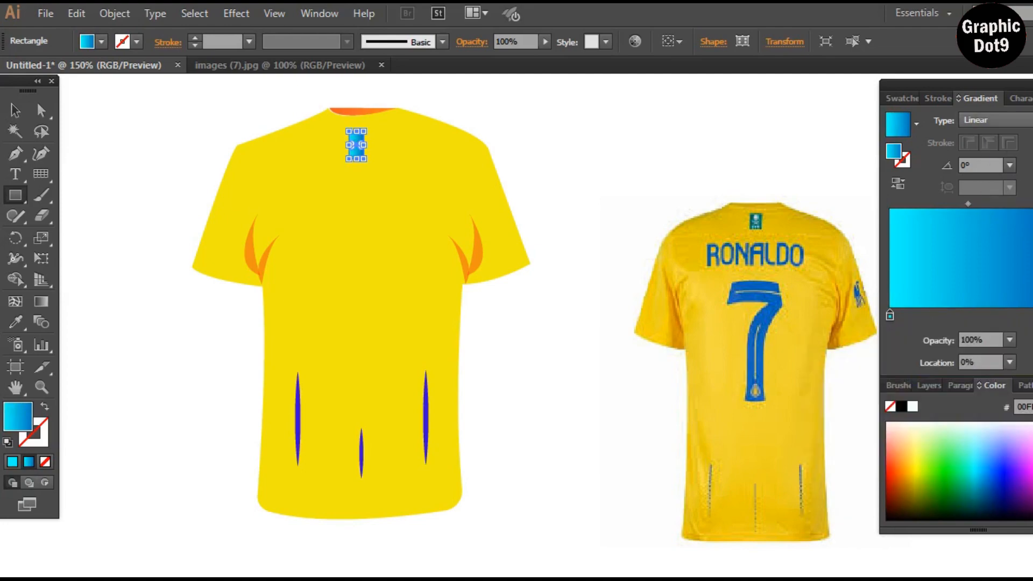
Make the small rectangle's gradient radial and nudge the rectangle up closer to the collar.
{"action": "left_click", "coordinate": [996, 120]}
{"action": "left_click", "coordinate": [992, 157]}
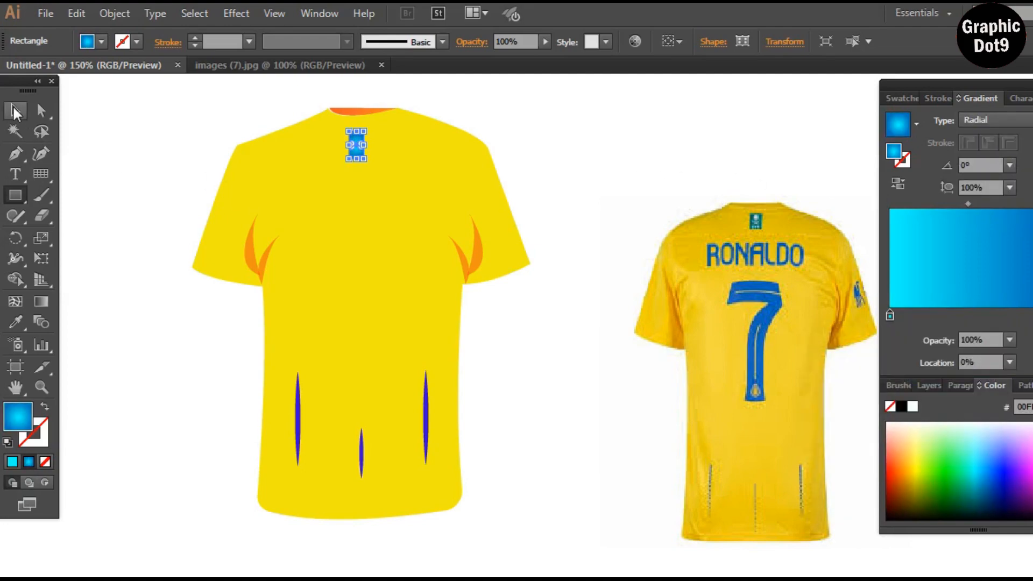
{"action": "left_click", "coordinate": [14, 108]}
{"action": "left_click", "coordinate": [571, 218]}
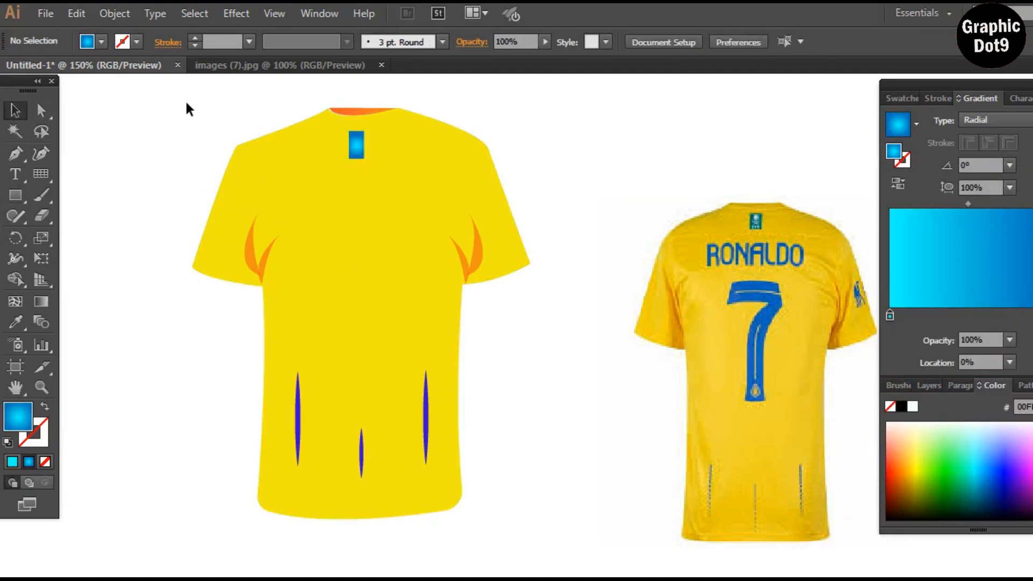
{"action": "left_click", "coordinate": [357, 144]}
{"action": "key", "text": "shift+Up"}
{"action": "left_click", "coordinate": [584, 146]}
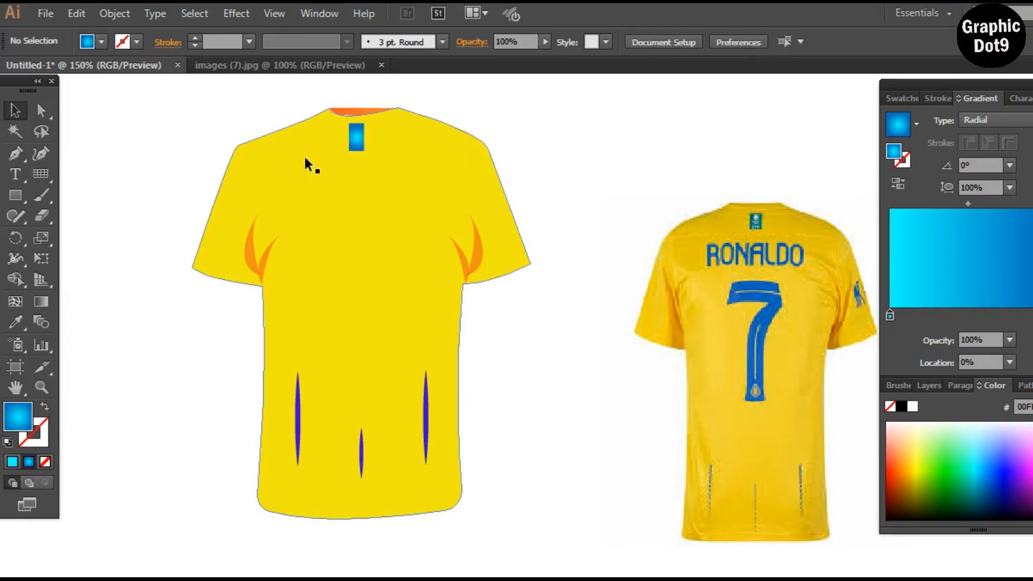
{"action": "left_click_drag", "start_coordinate": [150, 92], "coordinate": [576, 555]}
{"action": "left_click", "coordinate": [599, 506]}
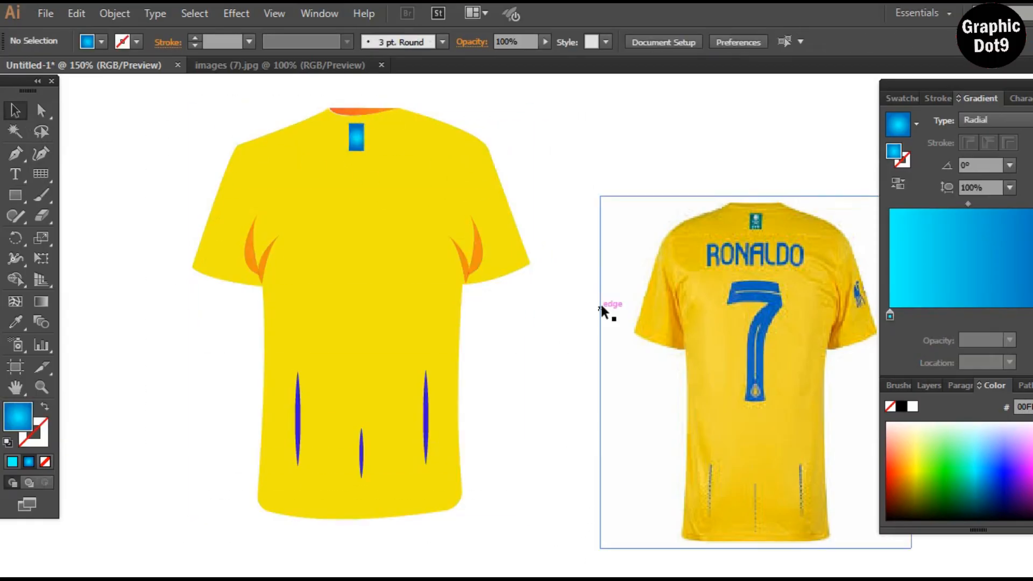
Add the text "7" in Myriad Pro beside the shirt and enlarge it to about 158 pt.
{"action": "left_click", "coordinate": [15, 174]}
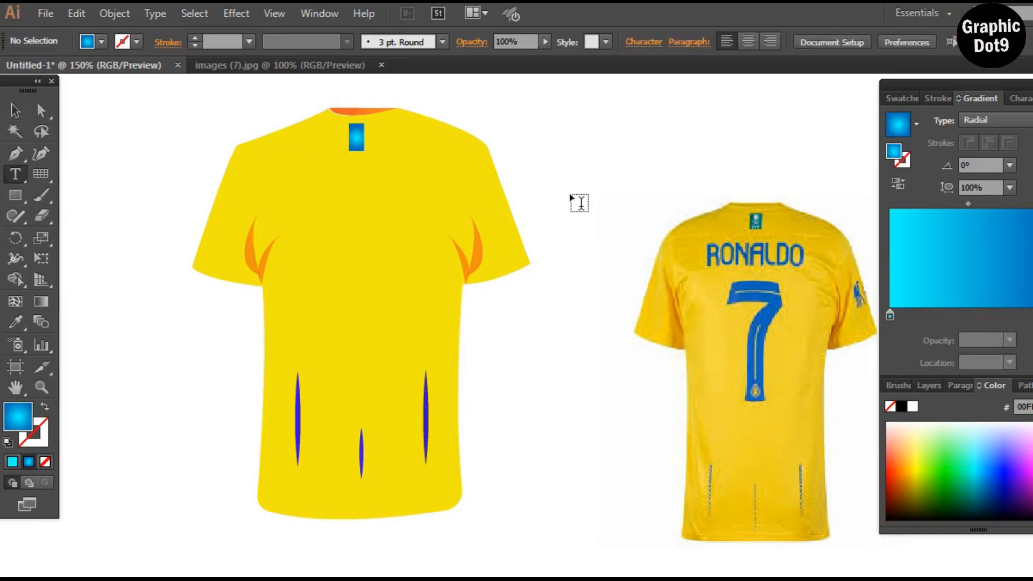
{"action": "left_click", "coordinate": [16, 111]}
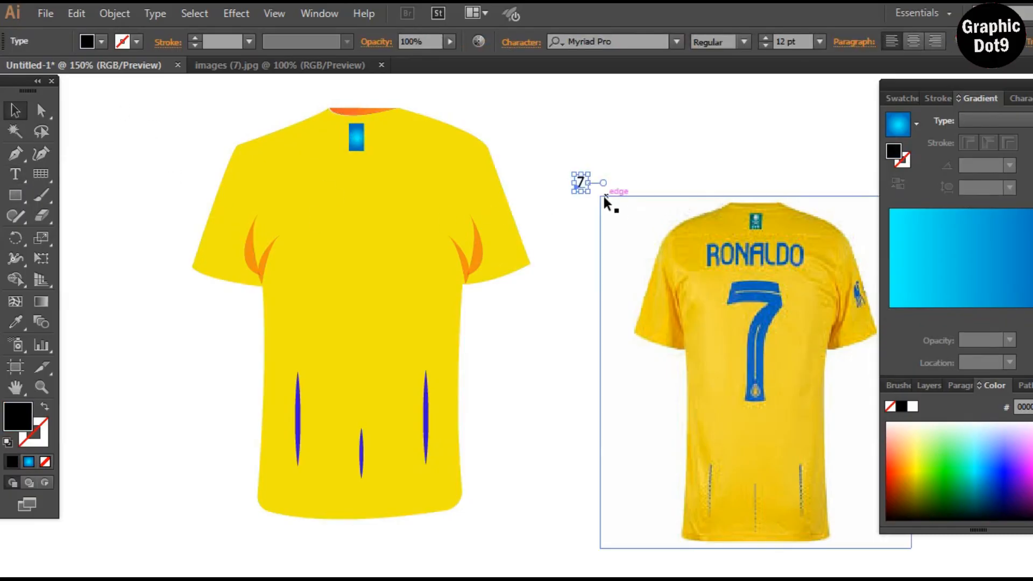
{"action": "left_click_drag", "start_coordinate": [588, 188], "coordinate": [673, 398]}
{"action": "left_click_drag", "start_coordinate": [628, 227], "coordinate": [591, 214]}
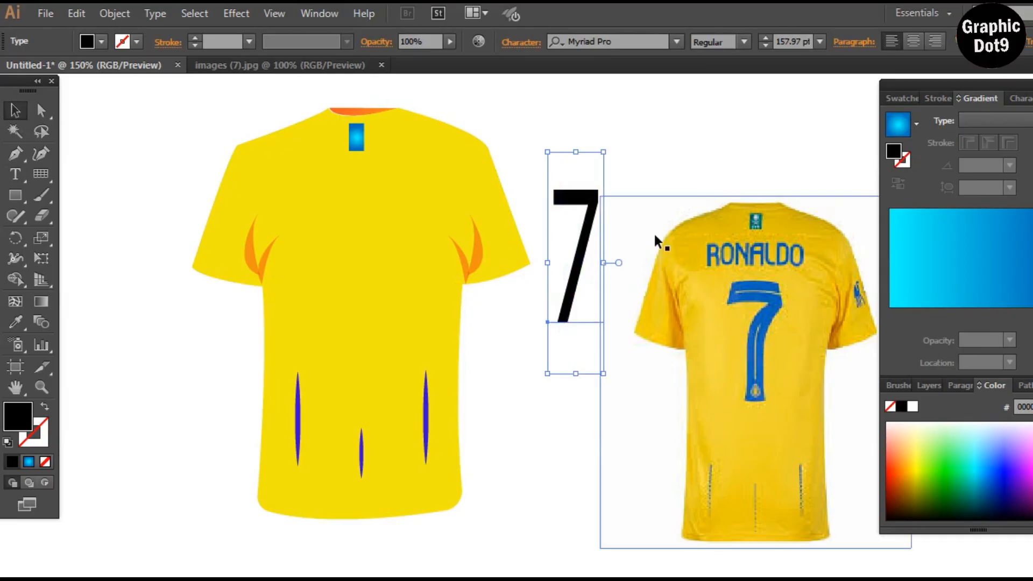
Move the reference photo away from the number and stretch the 7 wider, to about 172 pt.
{"action": "left_click_drag", "start_coordinate": [656, 241], "coordinate": [857, 255]}
{"action": "left_click", "coordinate": [579, 215]}
{"action": "left_click_drag", "start_coordinate": [605, 374], "coordinate": [651, 393]}
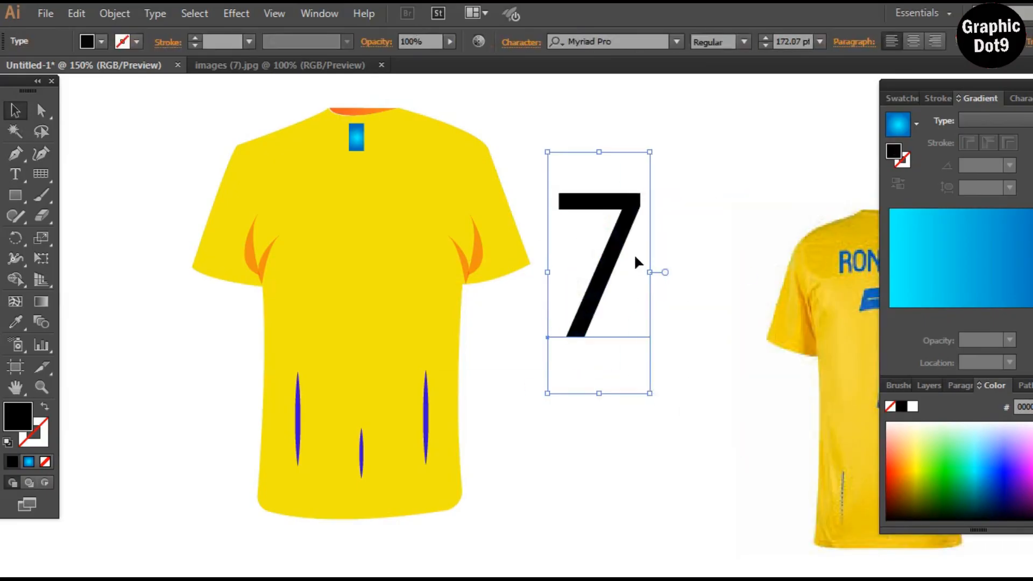
Give the number 7 a blue 1 pt stroke and a matching blue fill.
{"action": "left_click", "coordinate": [167, 42]}
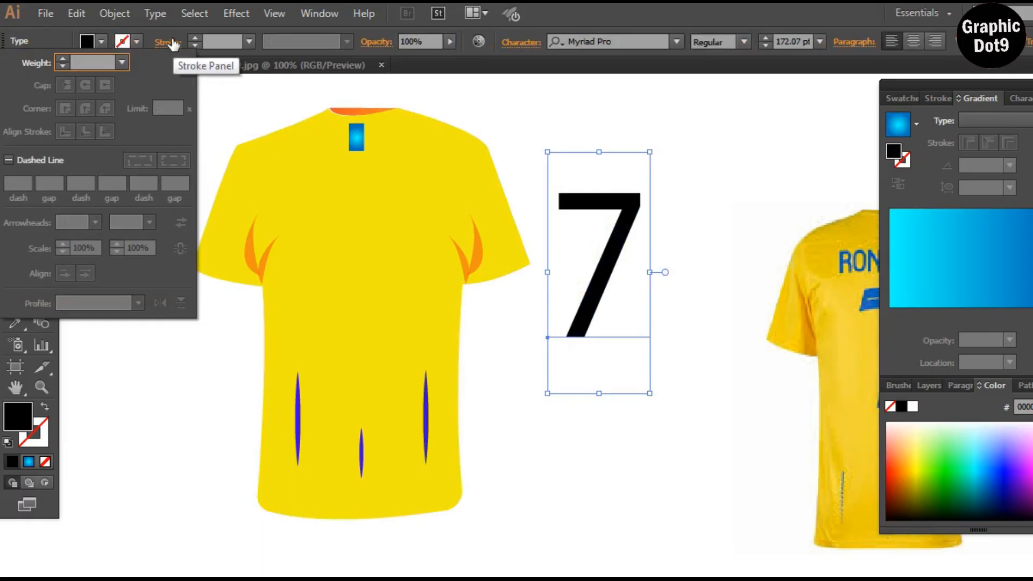
{"action": "left_click", "coordinate": [137, 41]}
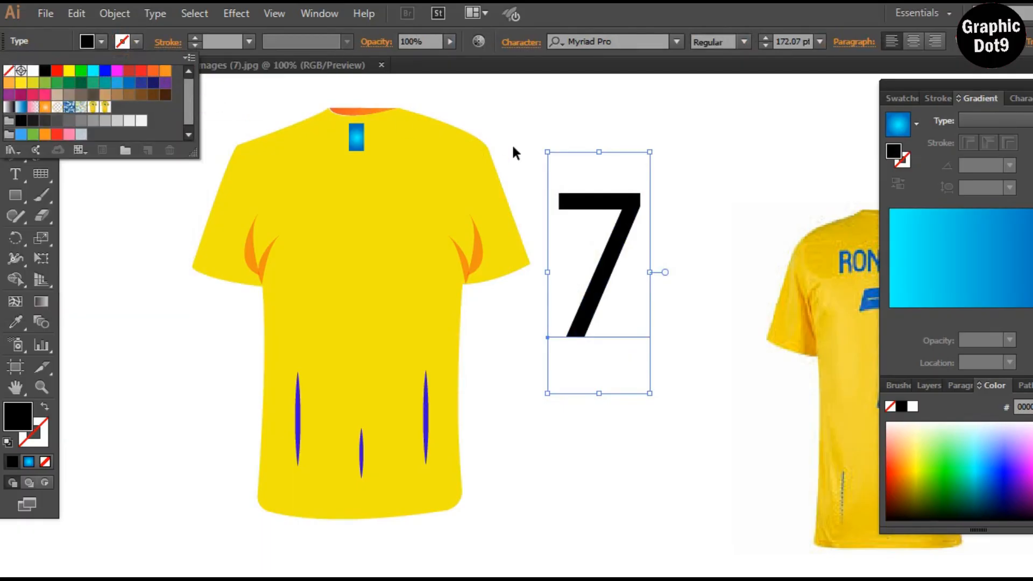
{"action": "left_click", "coordinate": [104, 72]}
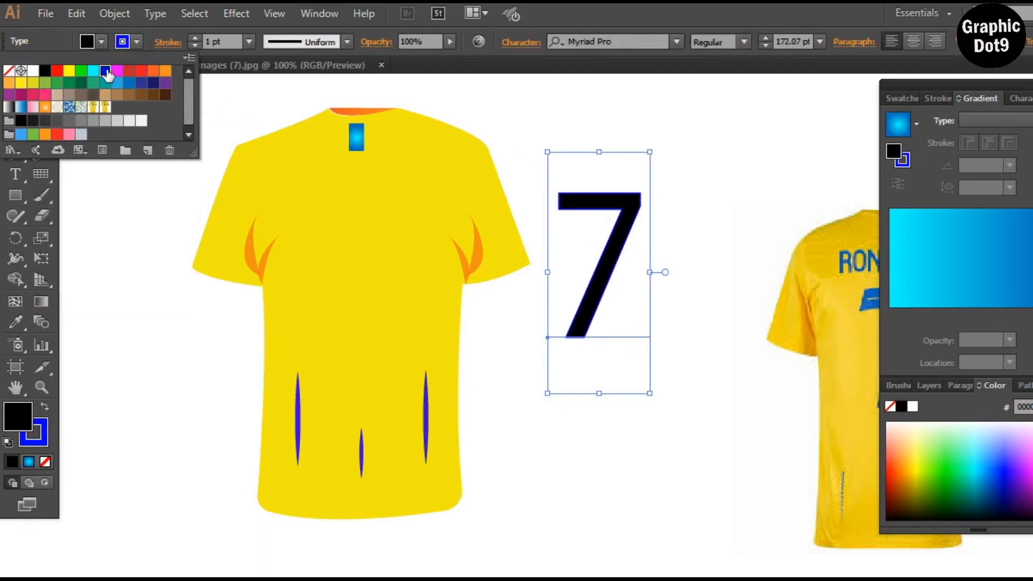
{"action": "double_click", "coordinate": [25, 422]}
{"action": "left_click", "coordinate": [528, 323]}
{"action": "left_click", "coordinate": [676, 256]}
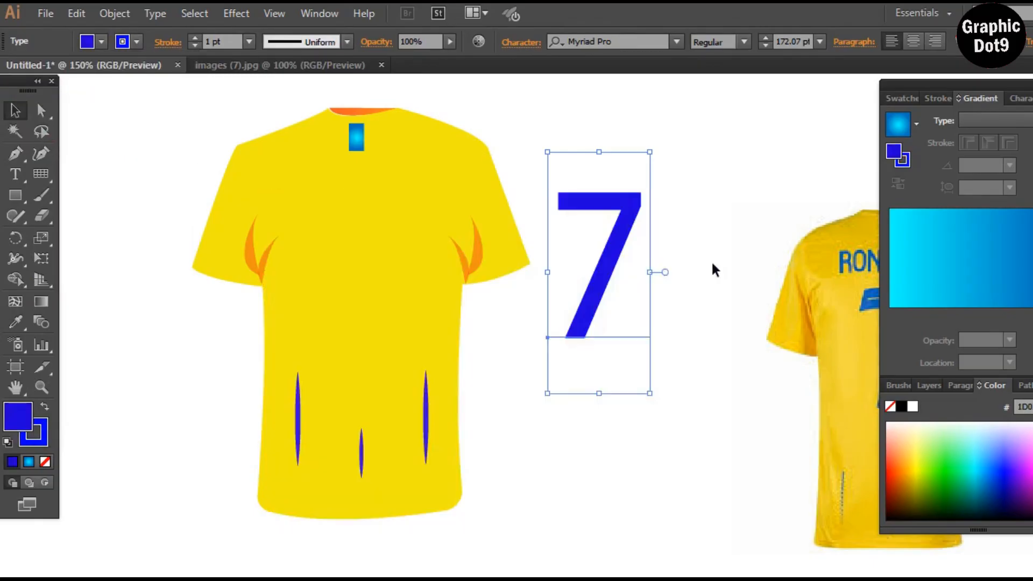
Move the reference photo up and closer to the number 7.
{"action": "left_click", "coordinate": [735, 178]}
{"action": "left_click", "coordinate": [754, 224]}
{"action": "left_click_drag", "start_coordinate": [754, 224], "coordinate": [688, 162]}
{"action": "key", "text": "ctrl+z"}
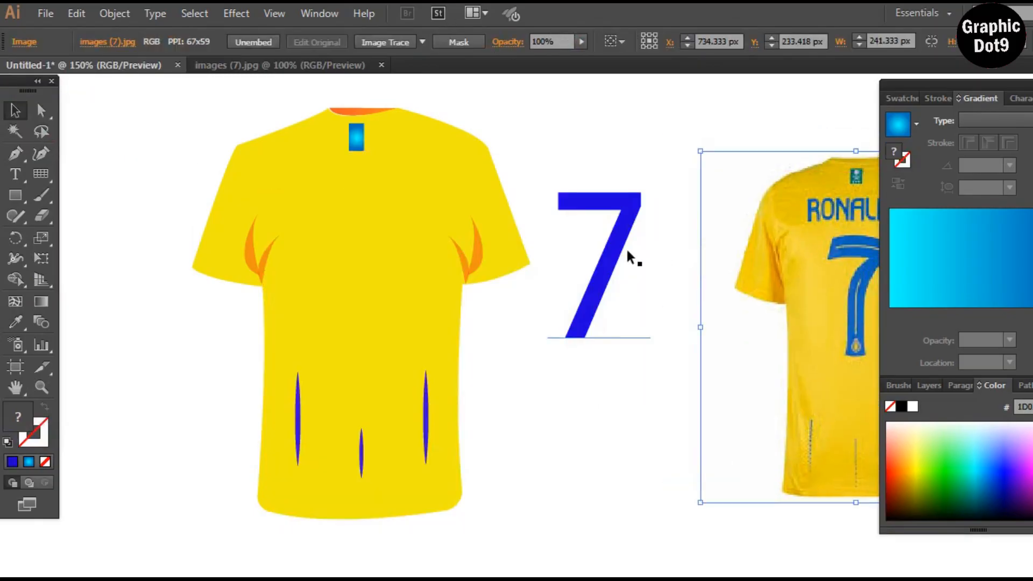
Try the N-Gage, Neurotoxin and Scream outlined fonts on the number 7.
{"action": "left_click", "coordinate": [625, 247]}
{"action": "left_click", "coordinate": [675, 41]}
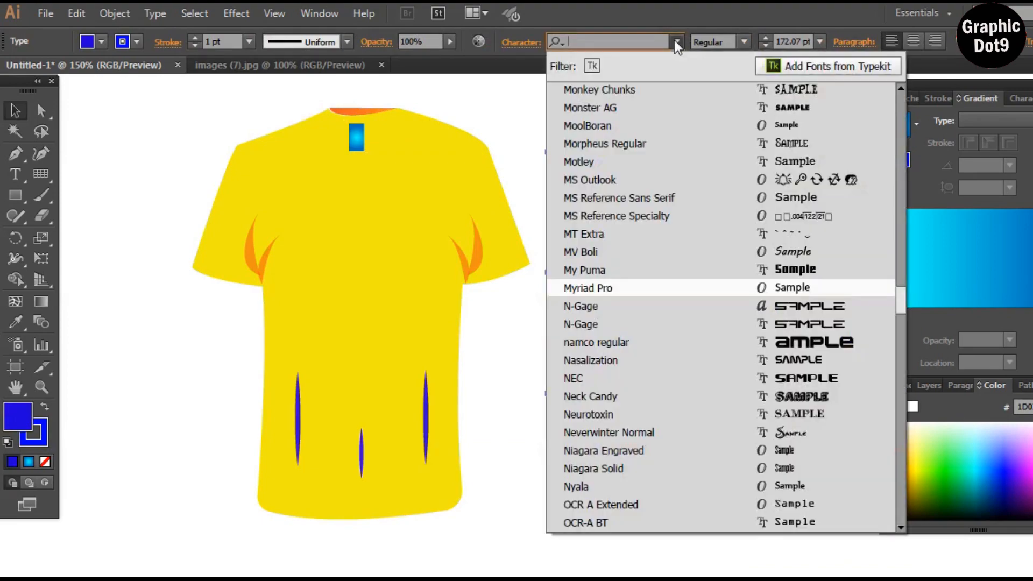
{"action": "left_click", "coordinate": [800, 307]}
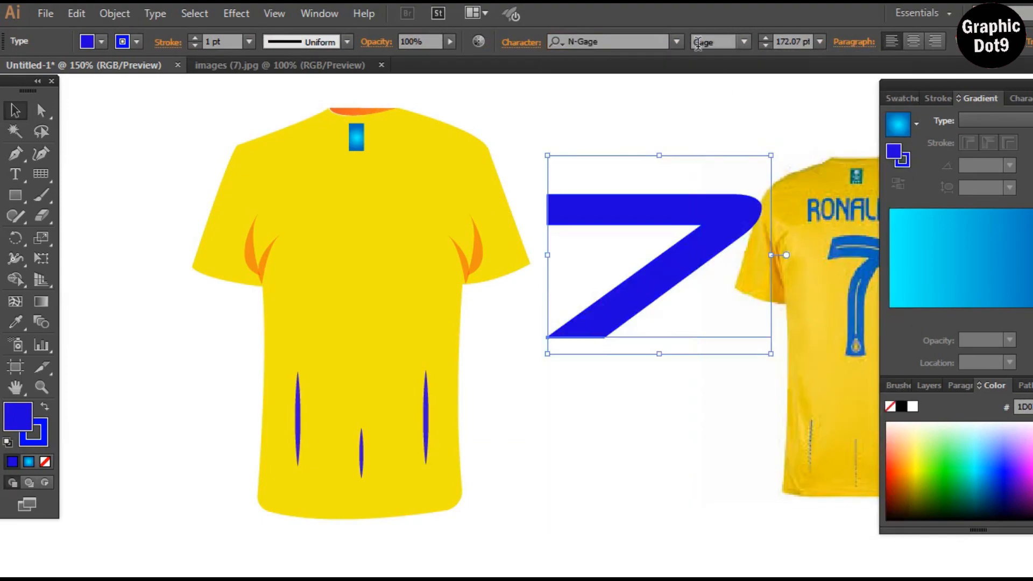
{"action": "left_click", "coordinate": [674, 43]}
{"action": "left_click", "coordinate": [764, 410]}
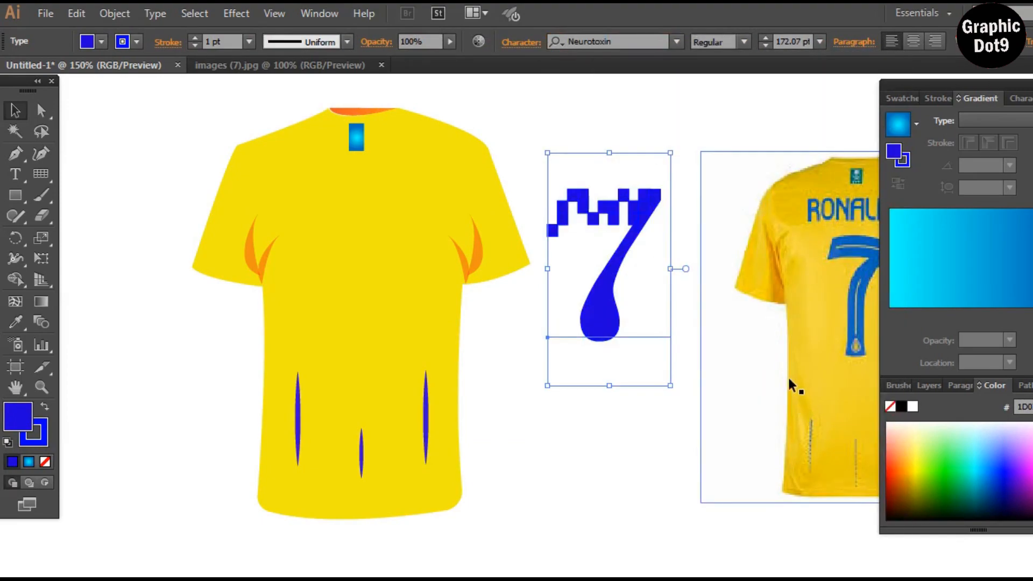
{"action": "left_click", "coordinate": [676, 41]}
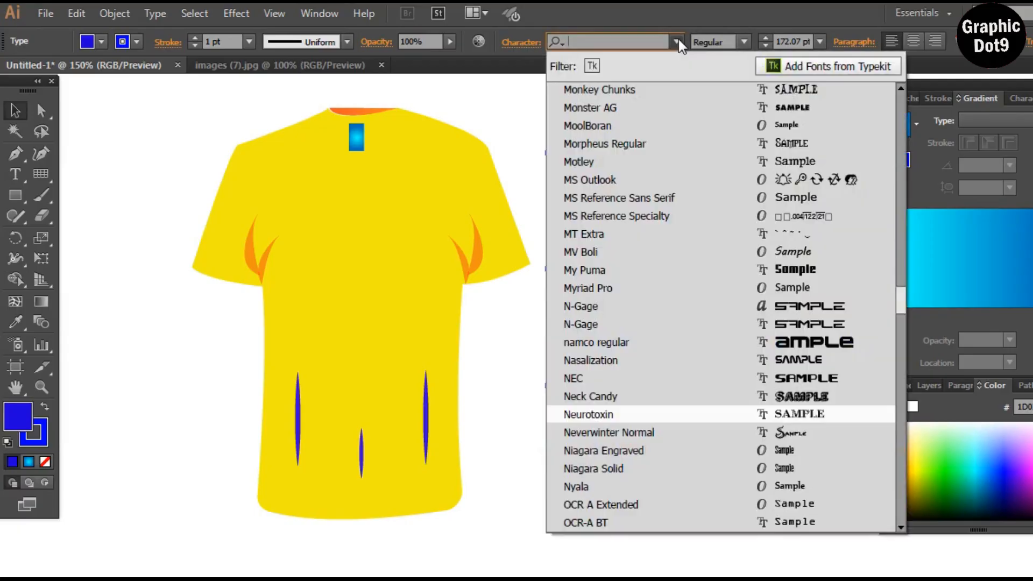
{"action": "left_click_drag", "start_coordinate": [899, 297], "coordinate": [900, 343]}
{"action": "left_click", "coordinate": [833, 277]}
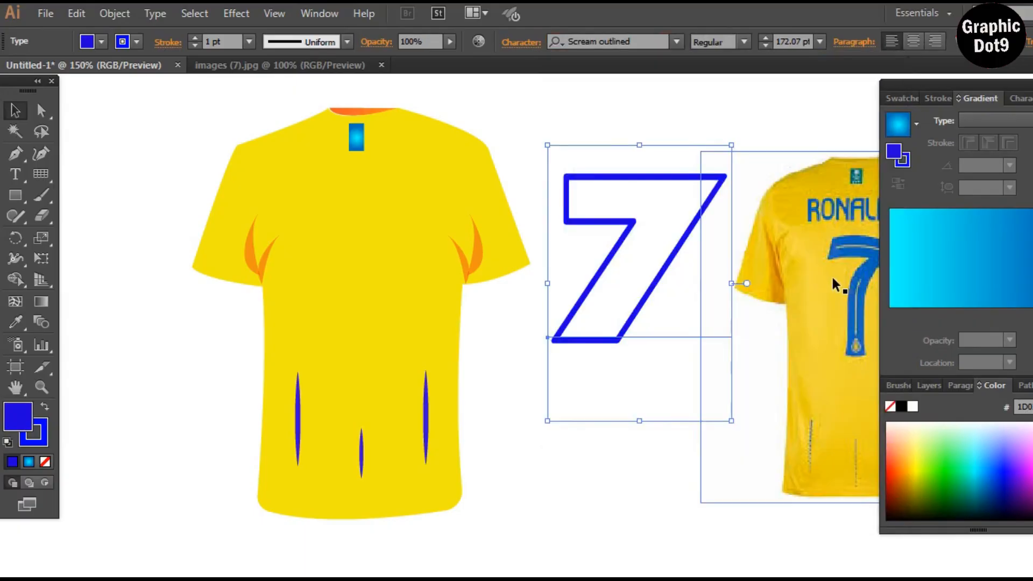
Try decorative fonts on the number 7, including Willo the Wisp, Vulgar Display Of Power and VTCBelialsBladeItalic.
{"action": "left_click", "coordinate": [676, 42]}
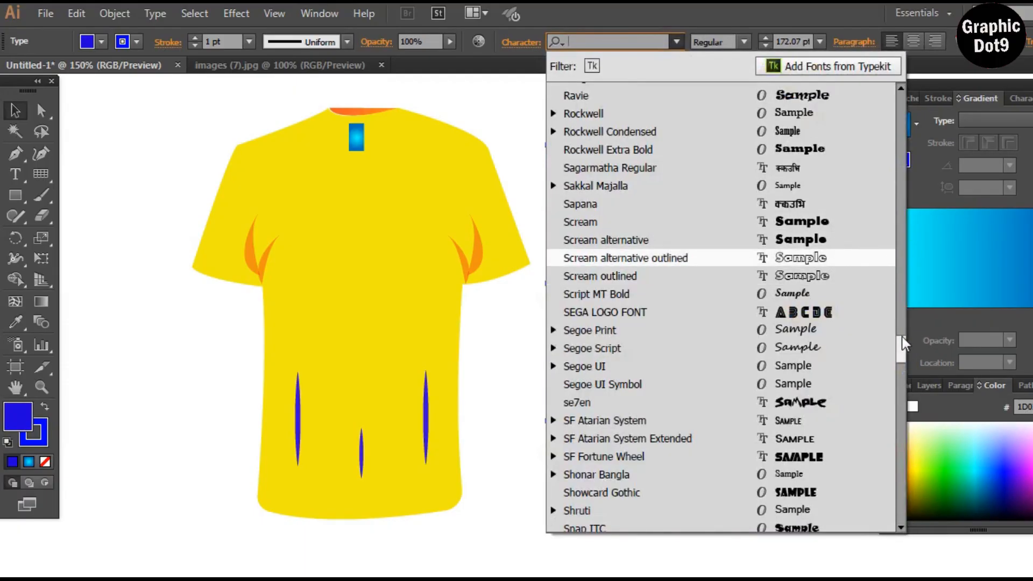
{"action": "left_click_drag", "start_coordinate": [902, 337], "coordinate": [893, 409]}
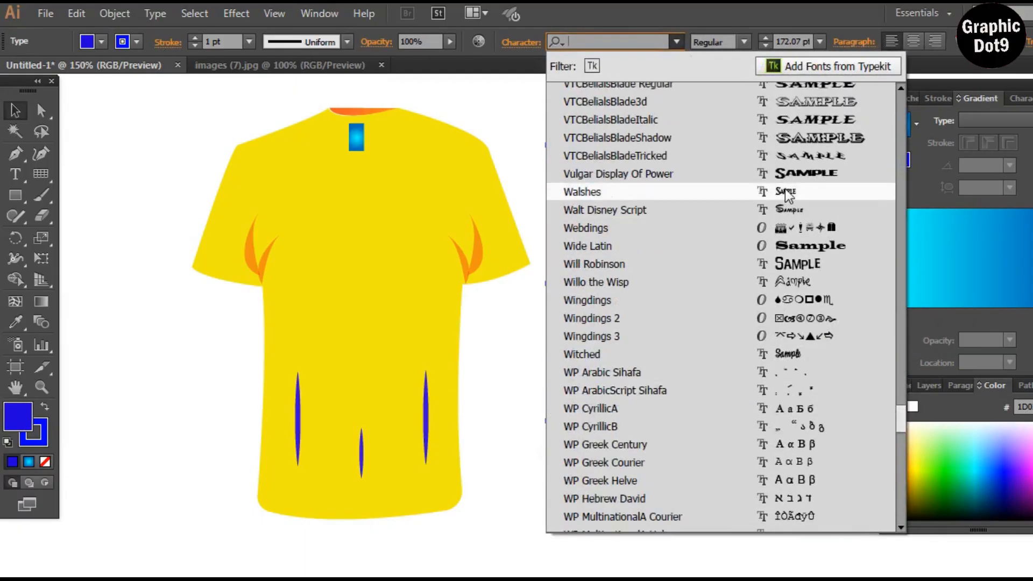
{"action": "left_click", "coordinate": [788, 138]}
{"action": "left_click", "coordinate": [678, 38]}
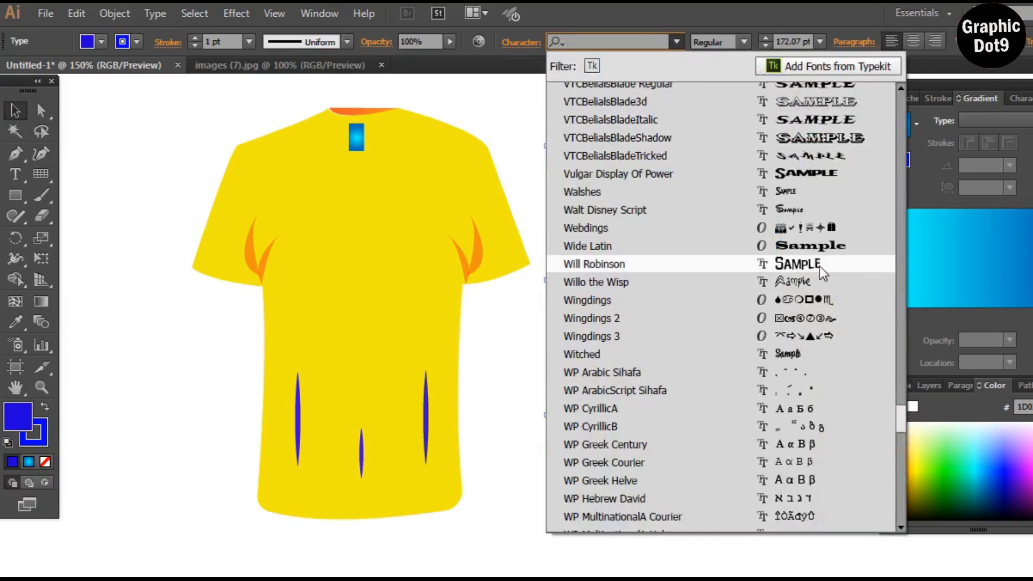
{"action": "left_click", "coordinate": [808, 280]}
{"action": "left_click", "coordinate": [672, 40]}
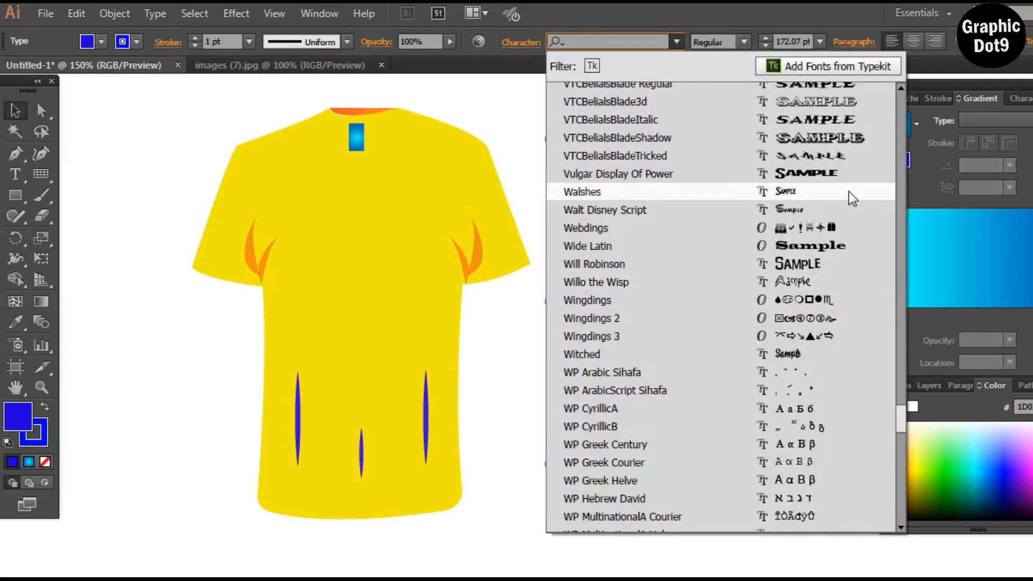
{"action": "left_click", "coordinate": [830, 170]}
{"action": "left_click", "coordinate": [677, 41]}
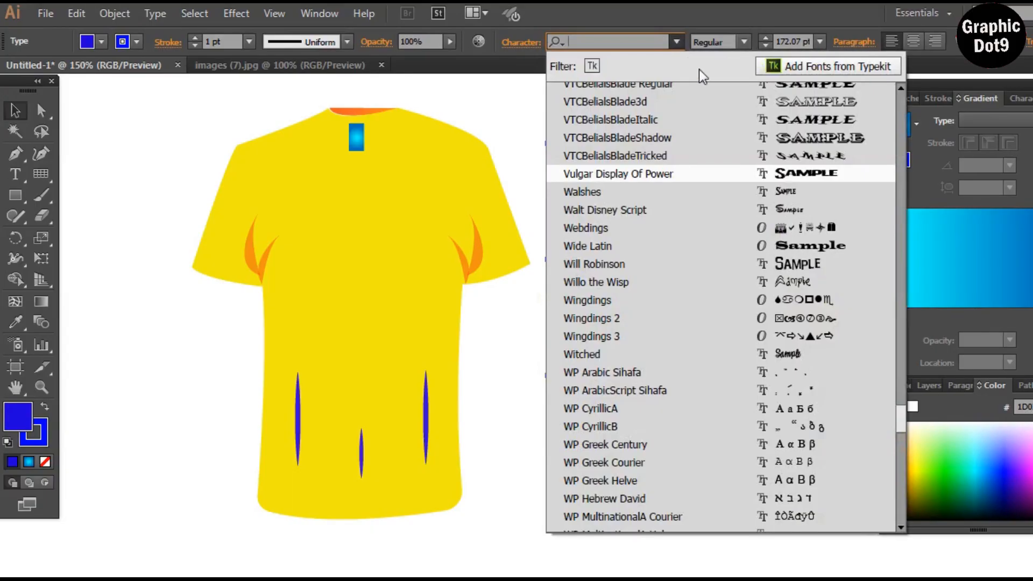
{"action": "left_click", "coordinate": [813, 125]}
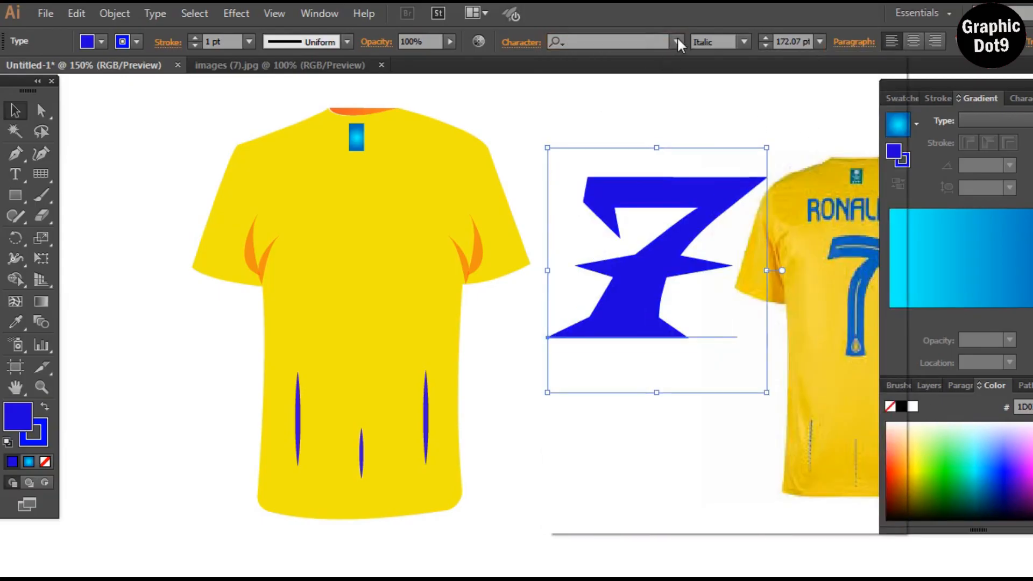
{"action": "left_click", "coordinate": [677, 42]}
{"action": "left_click", "coordinate": [796, 102]}
Try the Leelawadee and Myriad Hebrew Regular fonts on the number 7.
{"action": "left_click", "coordinate": [676, 40]}
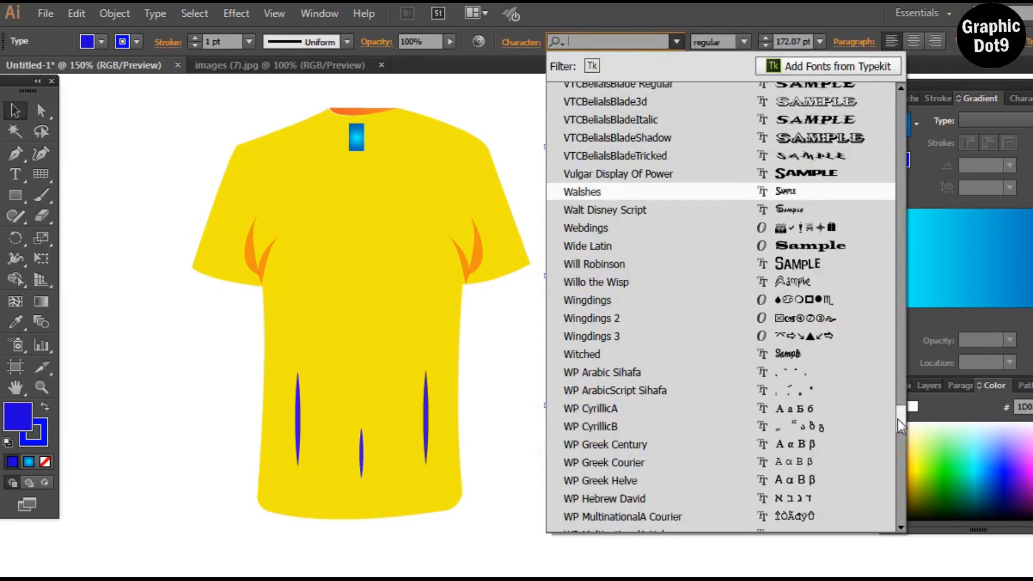
{"action": "left_click_drag", "start_coordinate": [898, 419], "coordinate": [905, 519]}
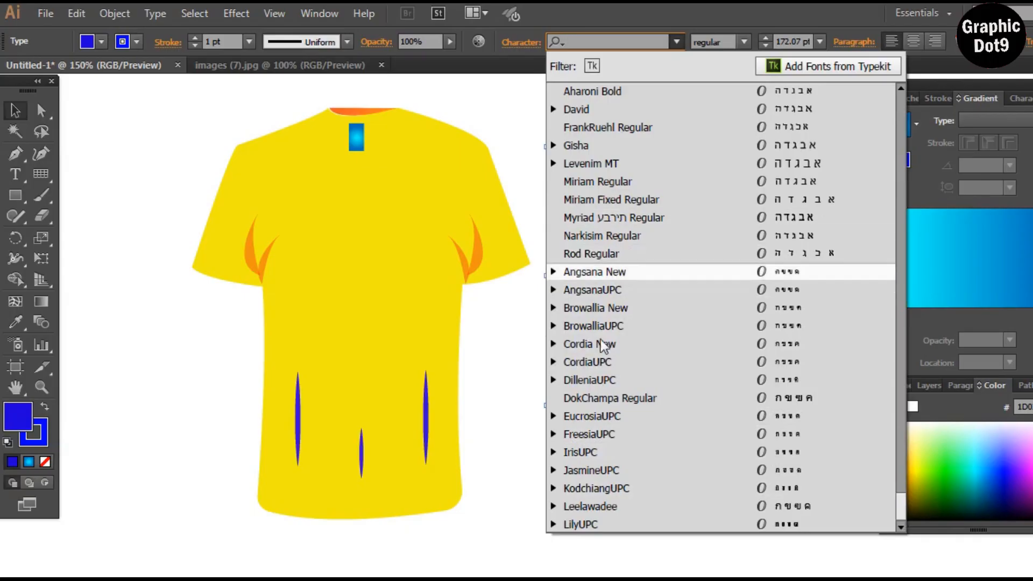
{"action": "left_click", "coordinate": [599, 506]}
{"action": "left_click", "coordinate": [676, 41]}
{"action": "left_click", "coordinate": [670, 217]}
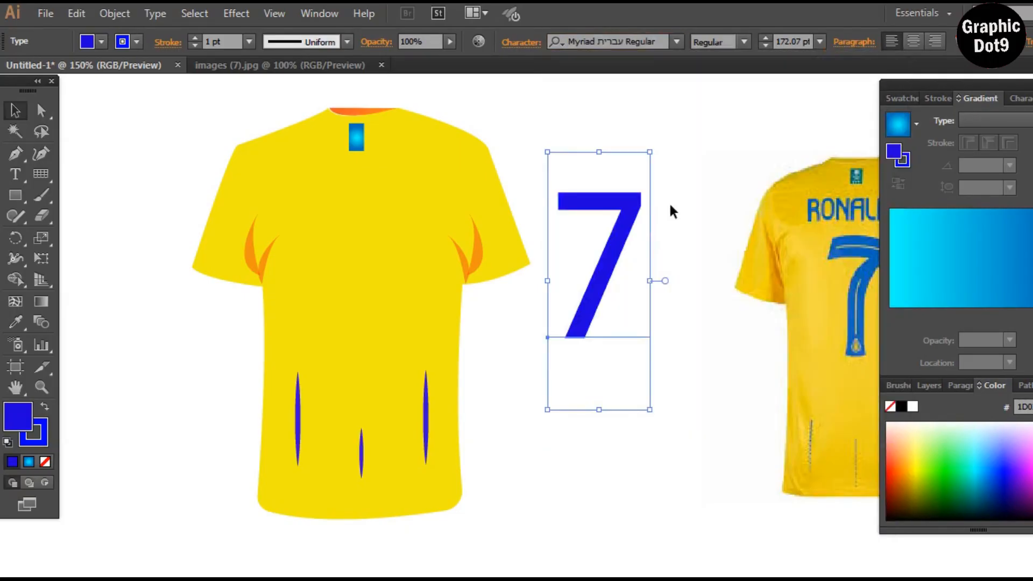
Set the number 7 in FrankRuehl Regular and place it at the centre of the shirt's upper back.
{"action": "left_click", "coordinate": [677, 42]}
{"action": "left_click", "coordinate": [638, 109]}
{"action": "left_click", "coordinate": [647, 259]}
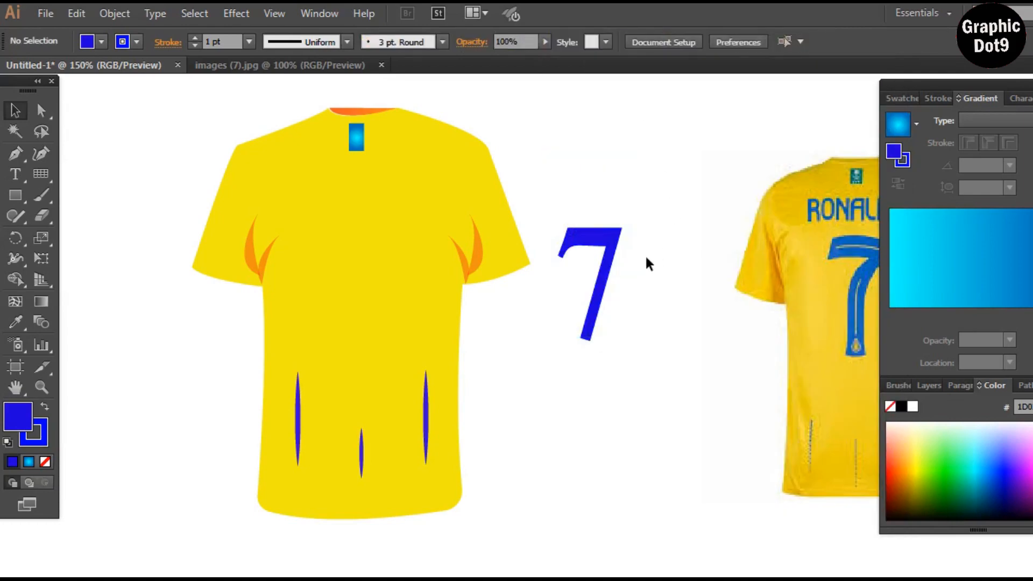
{"action": "left_click_drag", "start_coordinate": [593, 237], "coordinate": [358, 243]}
{"action": "left_click", "coordinate": [664, 286]}
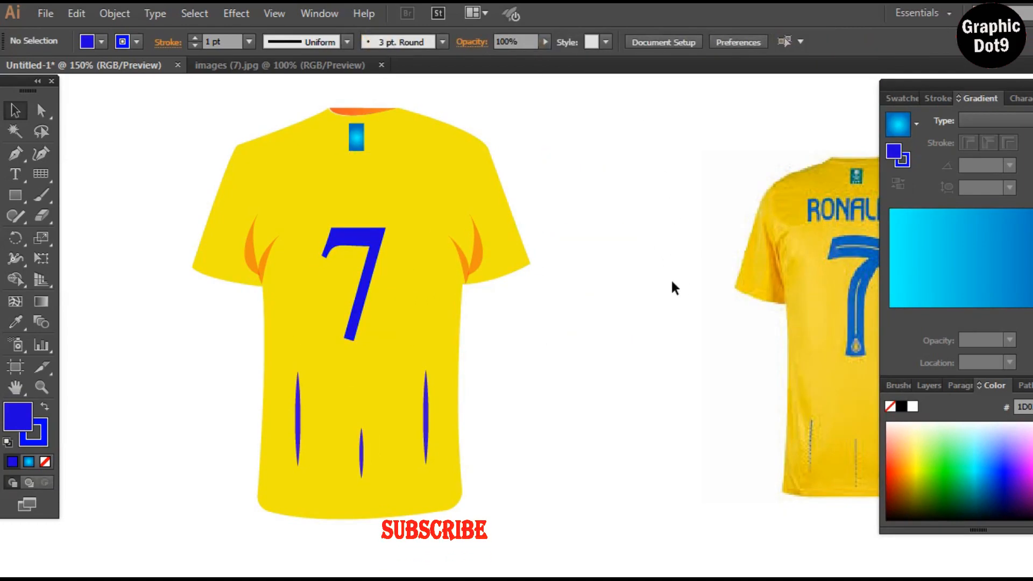
Move the reference photo lower and closer to the shirt, and add the text "RONALDO" above it, enlarged to about 27 pt.
{"action": "mouse_move", "coordinate": [853, 236]}
{"action": "left_mouse_down"}
{"action": "mouse_move", "coordinate": [772, 235]}
{"action": "mouse_move", "coordinate": [737, 292]}
{"action": "left_mouse_up"}
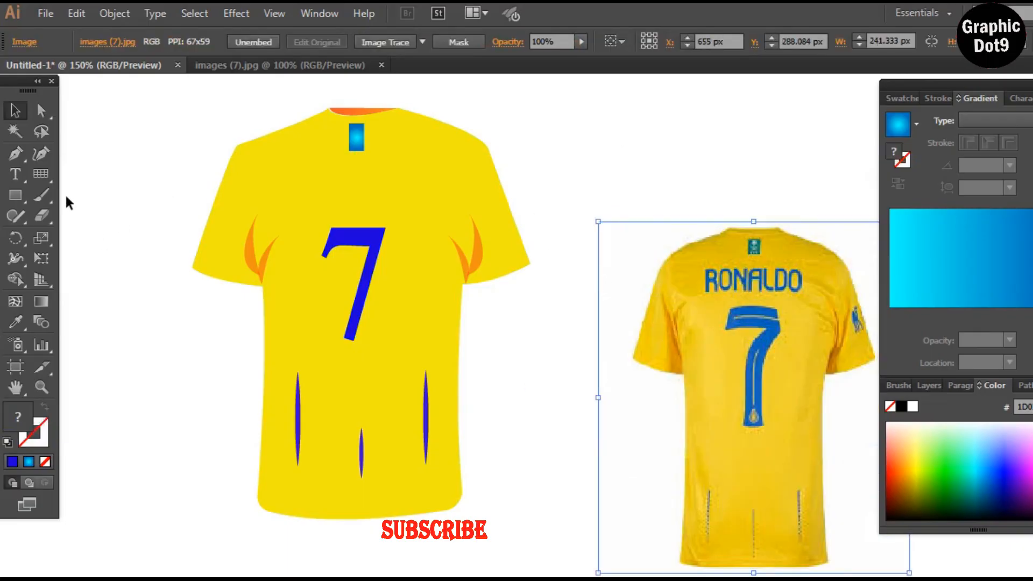
{"action": "left_click", "coordinate": [15, 173]}
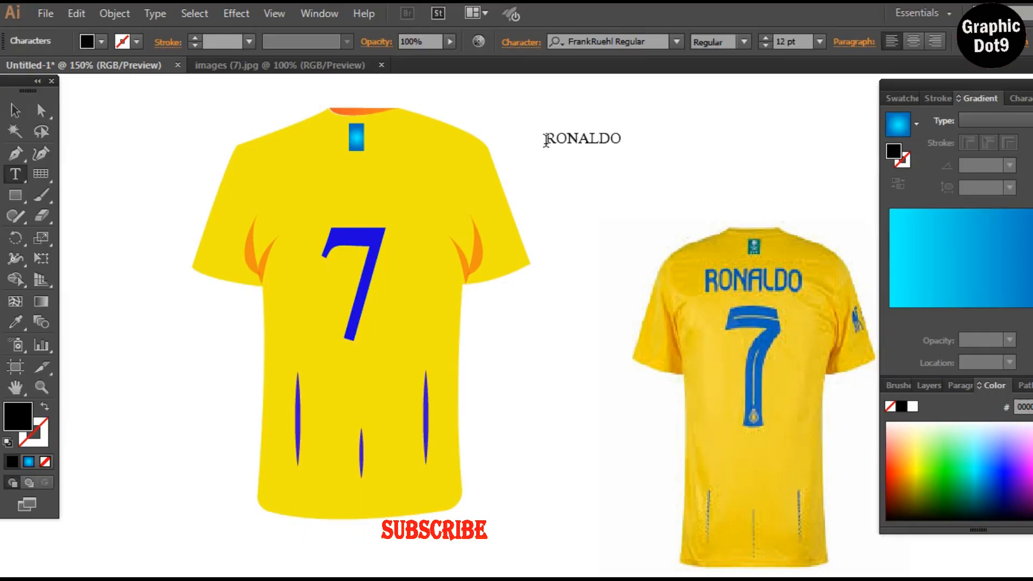
{"action": "left_click", "coordinate": [15, 111]}
{"action": "left_click_drag", "start_coordinate": [622, 150], "coordinate": [718, 170]}
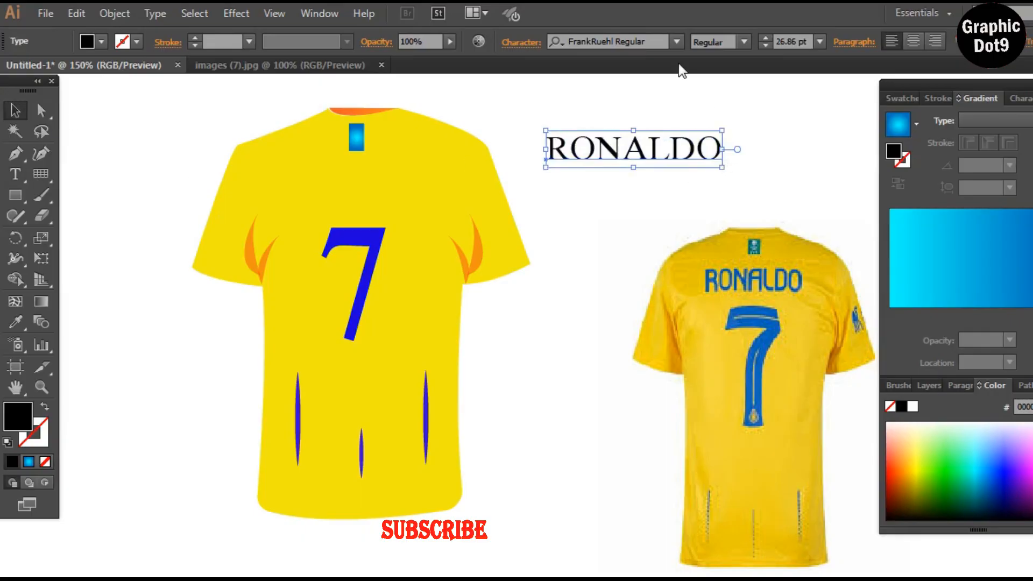
Change the RONALDO text to Narkisim Regular and place it on the shirt between the neck badge and the 7.
{"action": "left_click", "coordinate": [677, 41]}
{"action": "left_click", "coordinate": [602, 234]}
{"action": "mouse_move", "coordinate": [627, 146]}
{"action": "left_mouse_down"}
{"action": "mouse_move", "coordinate": [382, 146]}
{"action": "mouse_move", "coordinate": [368, 187]}
{"action": "left_mouse_up"}
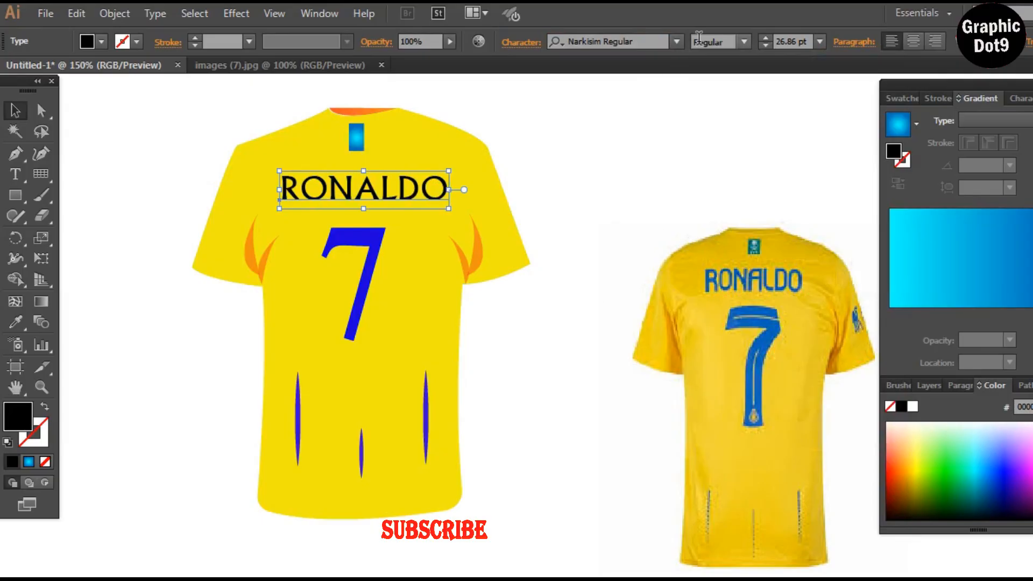
Try the Aharoni Bold, Miriam Fixed Regular, Gisha, Cordia New and DilleniaUPC fonts on the RONALDO text.
{"action": "left_click", "coordinate": [677, 42]}
{"action": "left_click", "coordinate": [601, 93]}
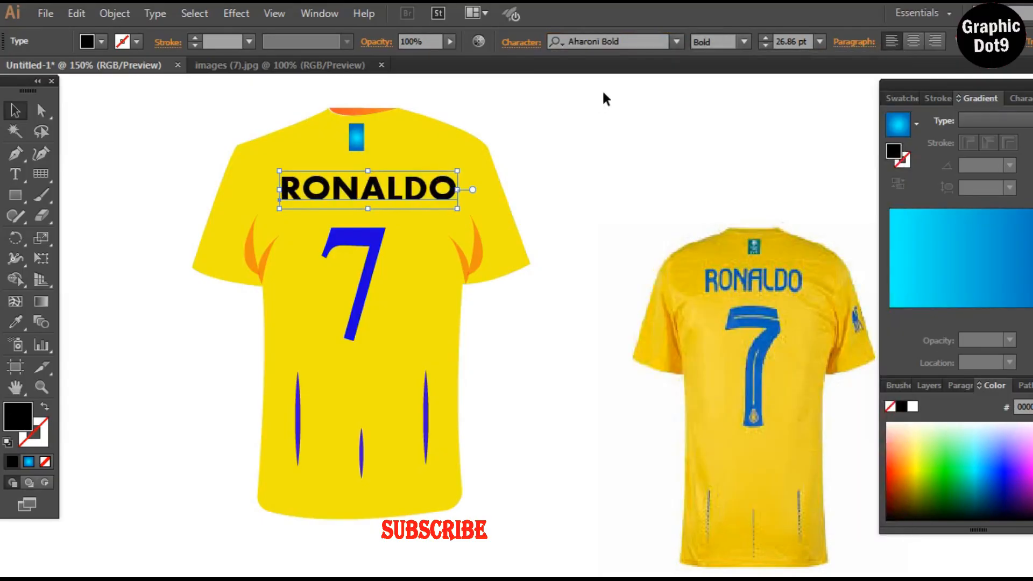
{"action": "left_click", "coordinate": [676, 41]}
{"action": "left_click", "coordinate": [615, 198]}
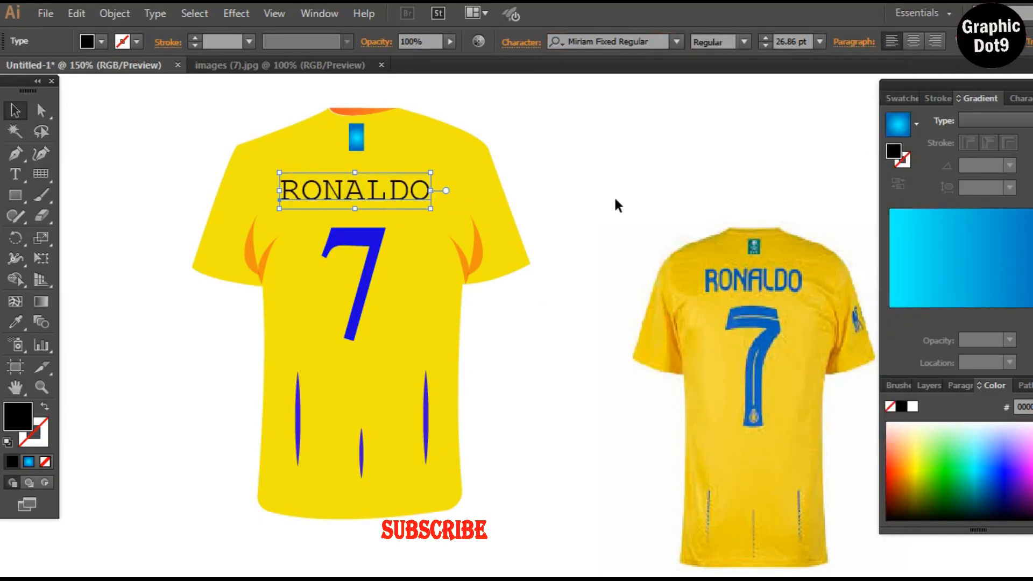
{"action": "left_click", "coordinate": [677, 41]}
{"action": "left_click", "coordinate": [590, 142]}
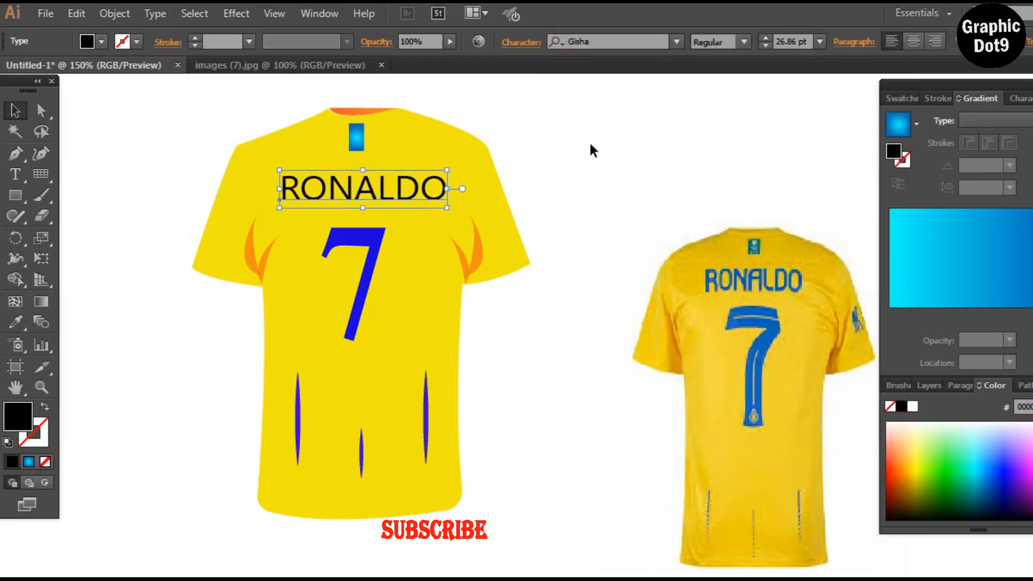
{"action": "left_click", "coordinate": [676, 41]}
{"action": "left_click", "coordinate": [639, 345]}
{"action": "left_click", "coordinate": [677, 41]}
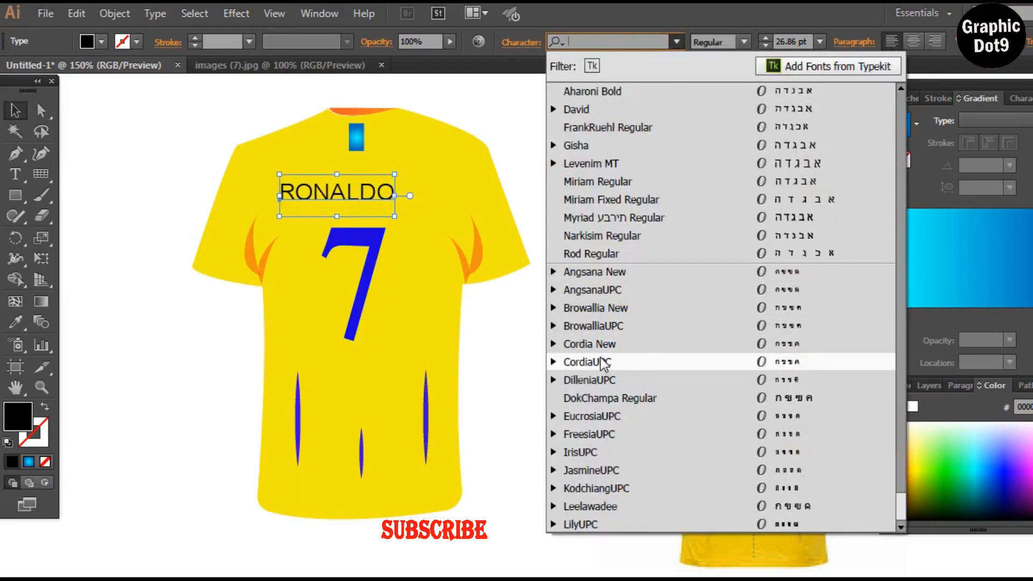
{"action": "left_click", "coordinate": [599, 380]}
Set the RONALDO text in Alfredo Heavy and narrow it to fit above the number 7.
{"action": "left_click", "coordinate": [676, 42]}
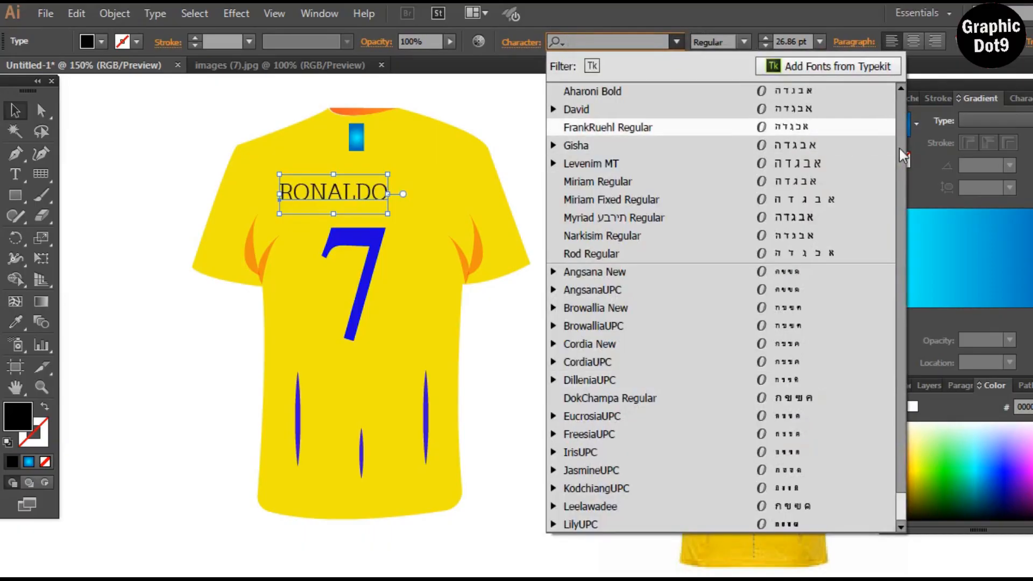
{"action": "left_click_drag", "start_coordinate": [901, 502], "coordinate": [921, 122]}
{"action": "left_click", "coordinate": [802, 149]}
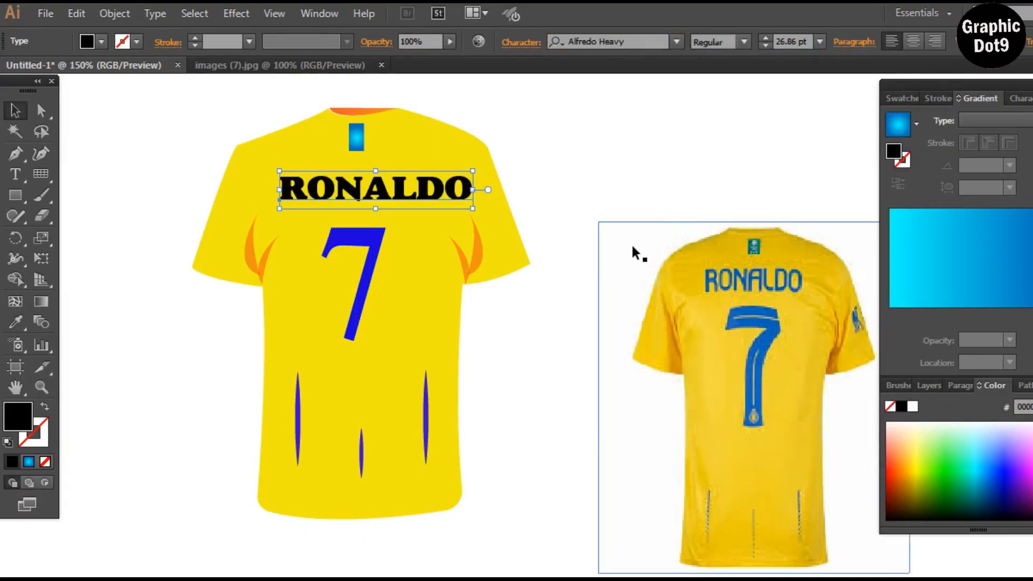
{"action": "left_click_drag", "start_coordinate": [473, 189], "coordinate": [438, 191]}
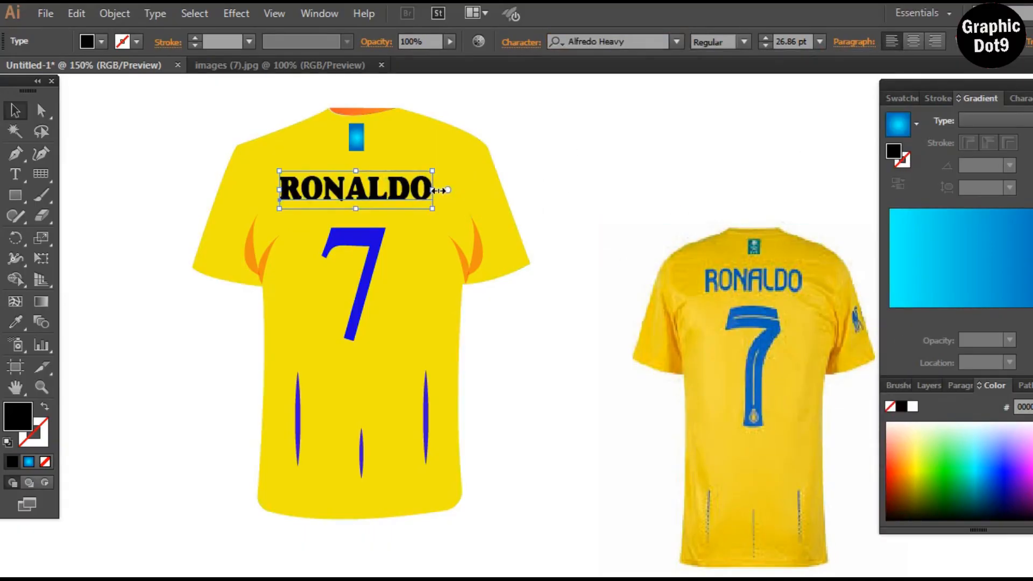
Give the RONALDO text a blue 1 pt stroke and a matching blue fill.
{"action": "left_click", "coordinate": [101, 42]}
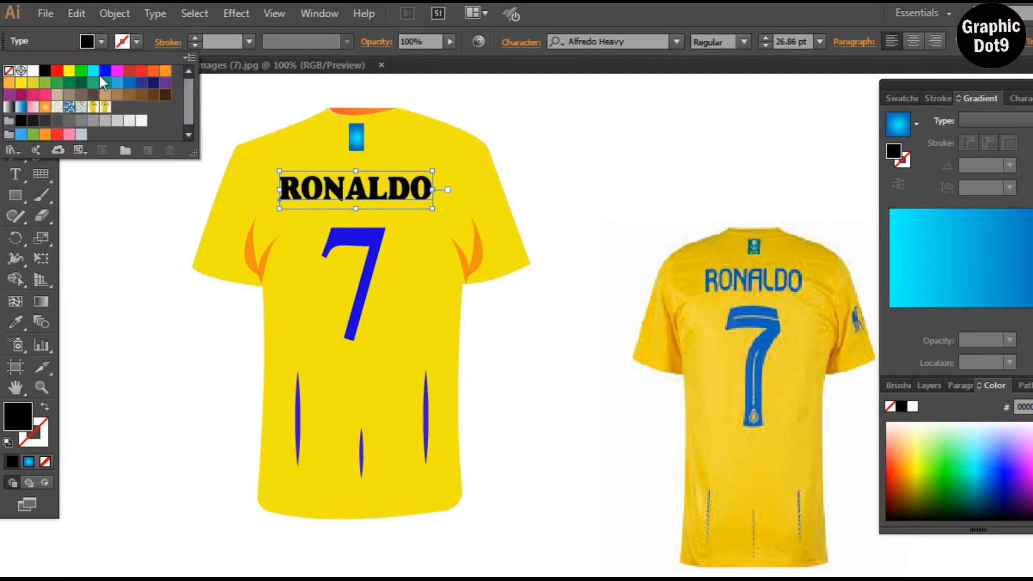
{"action": "left_click", "coordinate": [105, 71]}
{"action": "double_click", "coordinate": [34, 433]}
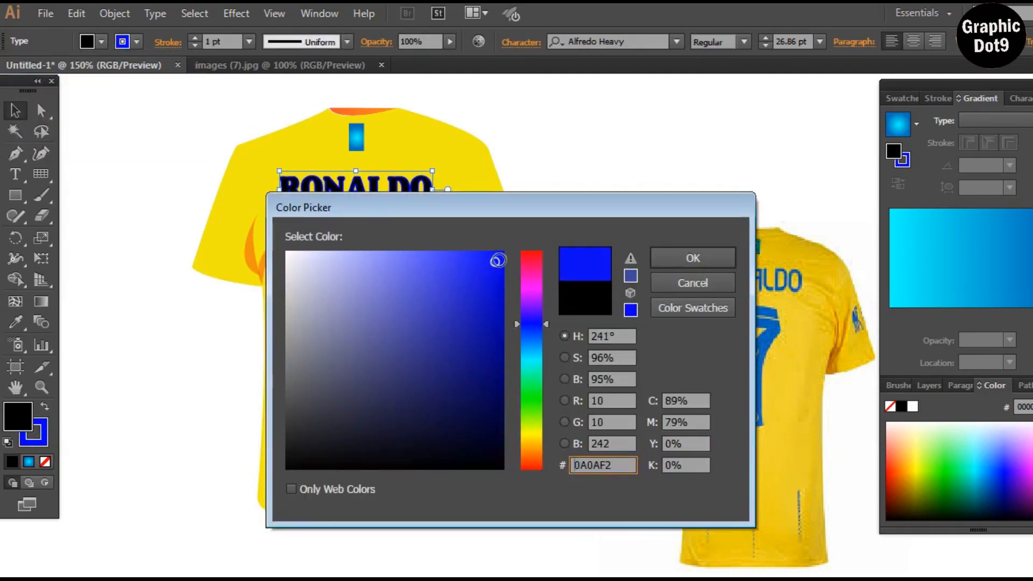
{"action": "left_click", "coordinate": [693, 258]}
{"action": "left_click", "coordinate": [601, 151]}
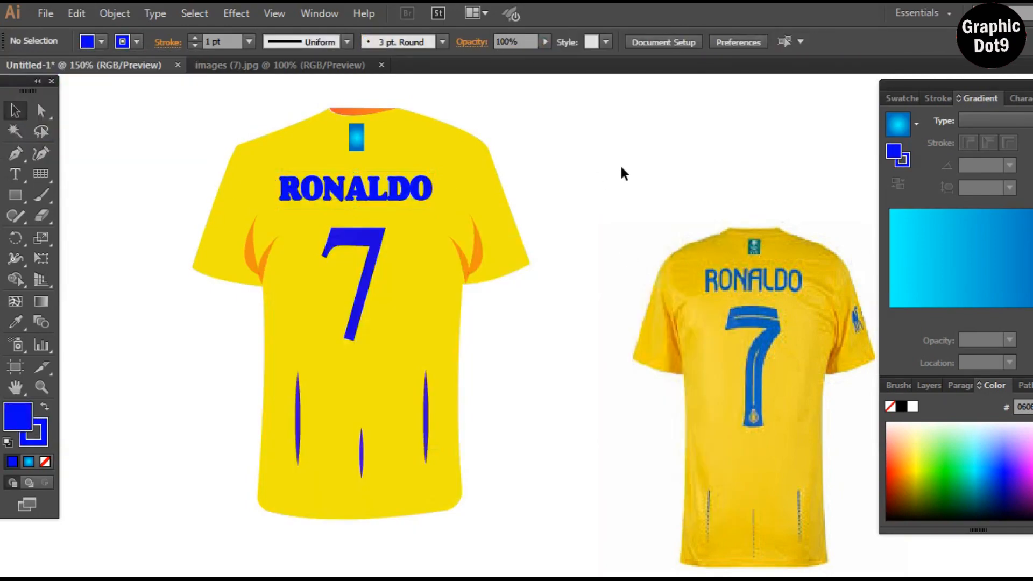
Draw a small curved leaf-shaped path above the reference photo with the Pen tool, using no fill and a blue stroke.
{"action": "left_click", "coordinate": [16, 155]}
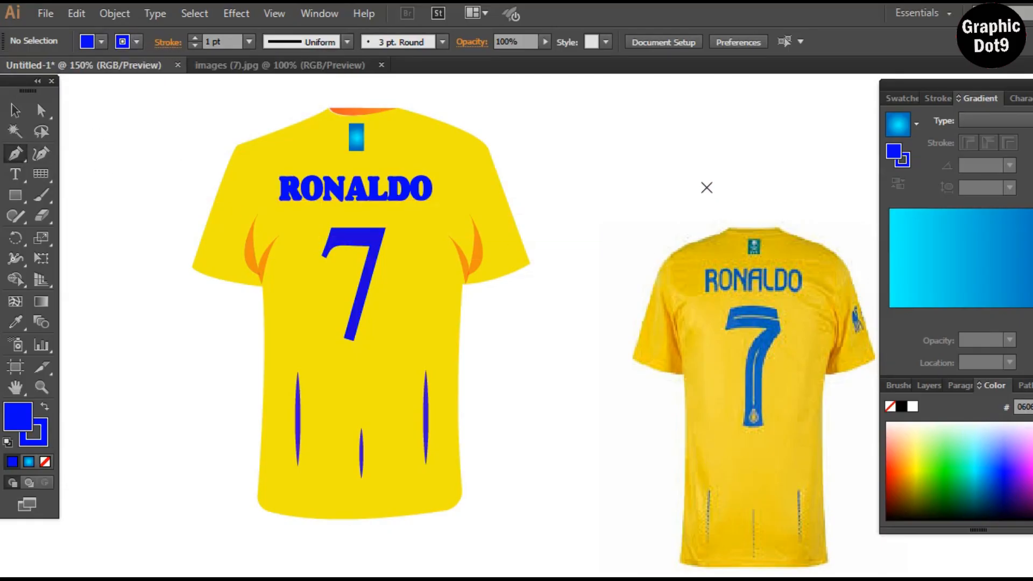
{"action": "left_click", "coordinate": [45, 462]}
{"action": "left_click", "coordinate": [43, 431]}
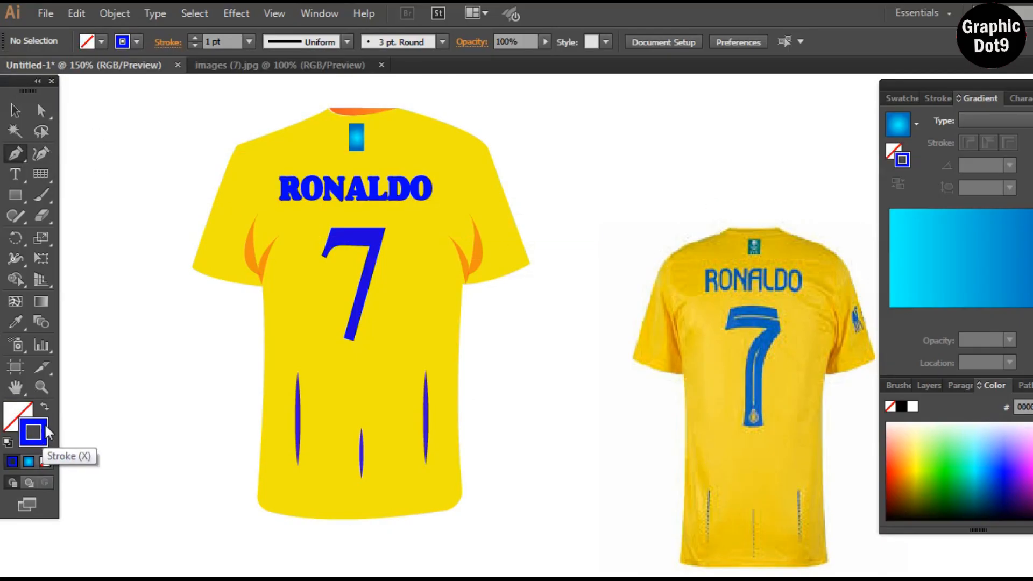
{"action": "left_click_drag", "start_coordinate": [671, 171], "coordinate": [686, 190]}
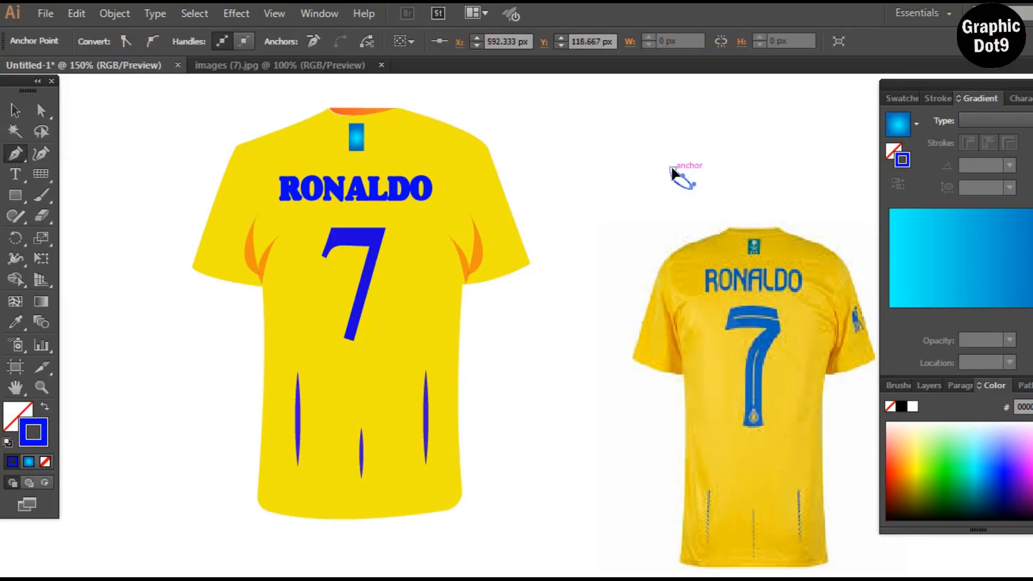
{"action": "key", "text": "v"}
Fill the small leaf-shaped path above the reference photo with white.
{"action": "double_click", "coordinate": [895, 149]}
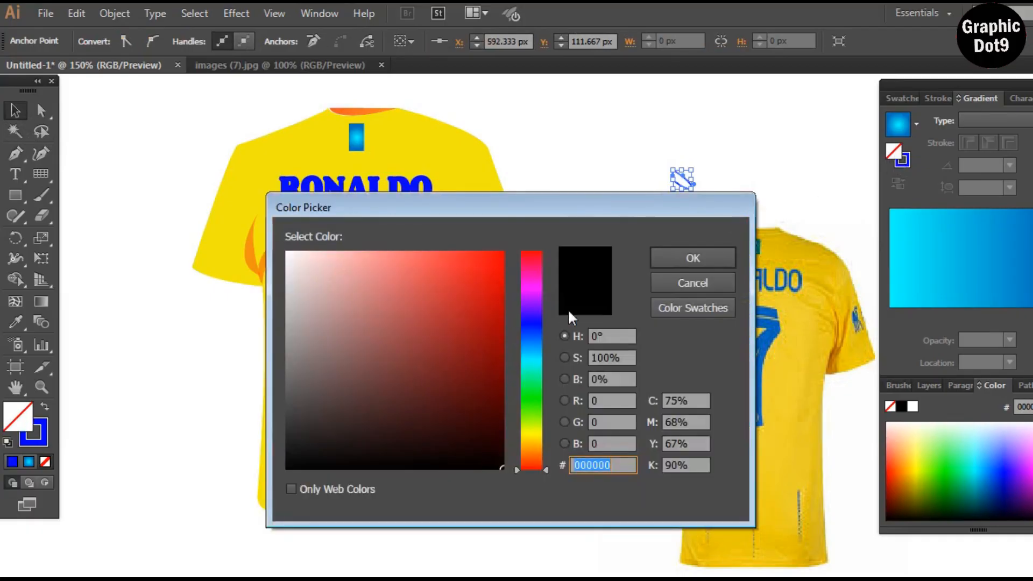
{"action": "left_click", "coordinate": [525, 328]}
{"action": "left_click", "coordinate": [702, 254]}
{"action": "left_click", "coordinate": [685, 181]}
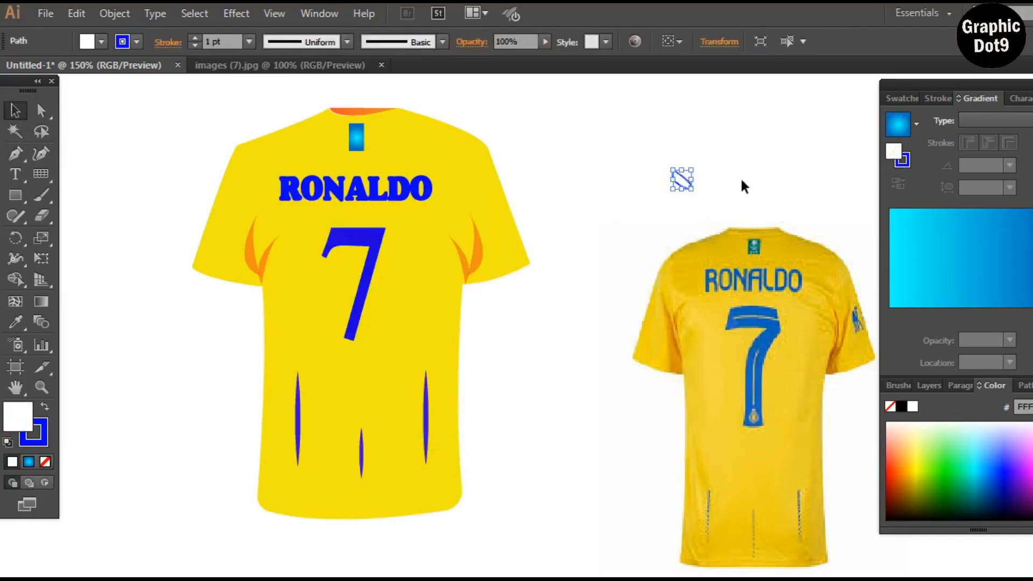
Change the fill of the small leaf-shaped path above the reference photo to blue.
{"action": "left_click", "coordinate": [740, 178]}
{"action": "left_click", "coordinate": [694, 181]}
{"action": "double_click", "coordinate": [893, 152]}
{"action": "left_click", "coordinate": [474, 274]}
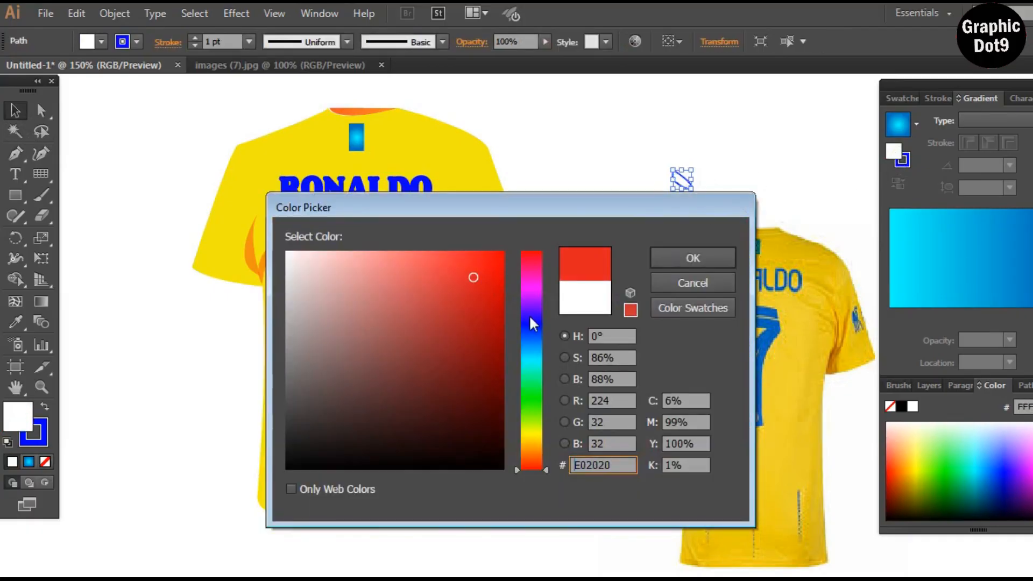
{"action": "left_click", "coordinate": [530, 318]}
{"action": "left_click", "coordinate": [702, 257]}
{"action": "left_click", "coordinate": [753, 147]}
Shrink the blue leaf shape slightly and place it on the outer edge of the jersey's right sleeve.
{"action": "left_click", "coordinate": [686, 181]}
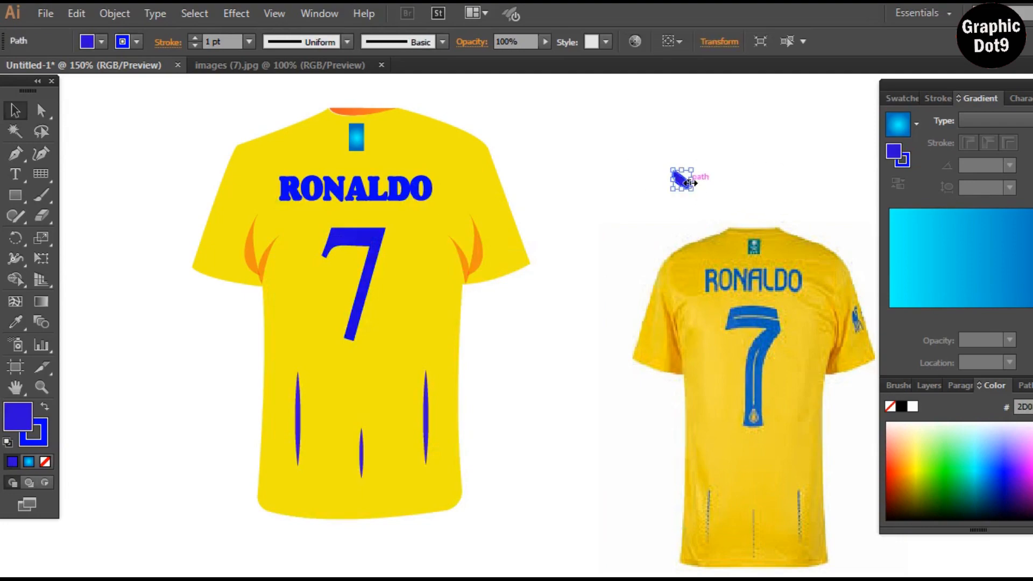
{"action": "left_click_drag", "start_coordinate": [691, 170], "coordinate": [686, 169]}
{"action": "left_click", "coordinate": [706, 176]}
{"action": "left_click_drag", "start_coordinate": [678, 178], "coordinate": [507, 223]}
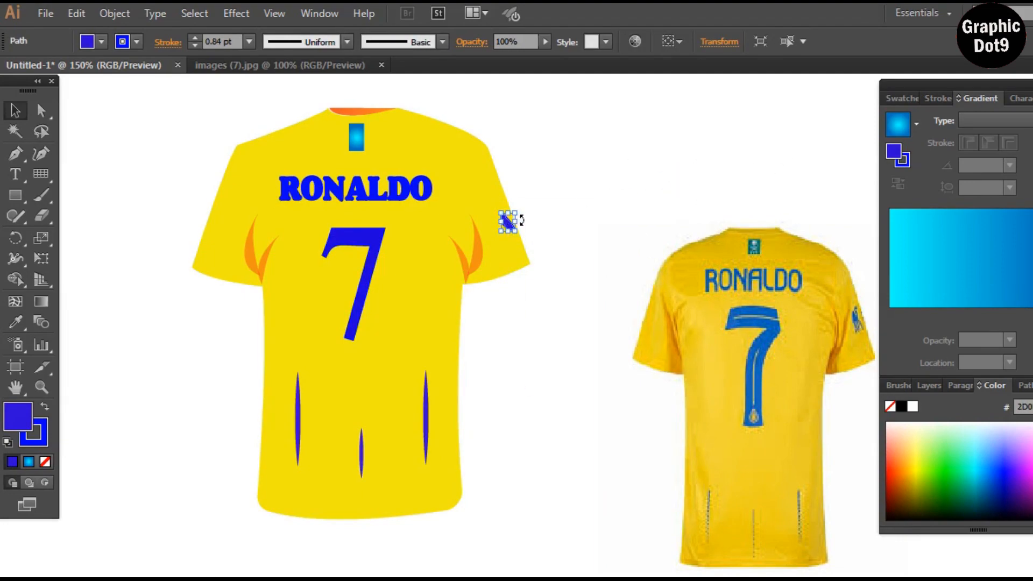
Lower the opacity of the leaf shape on the right sleeve to 48%.
{"action": "left_click", "coordinate": [545, 41]}
{"action": "left_click_drag", "start_coordinate": [526, 58], "coordinate": [503, 58]}
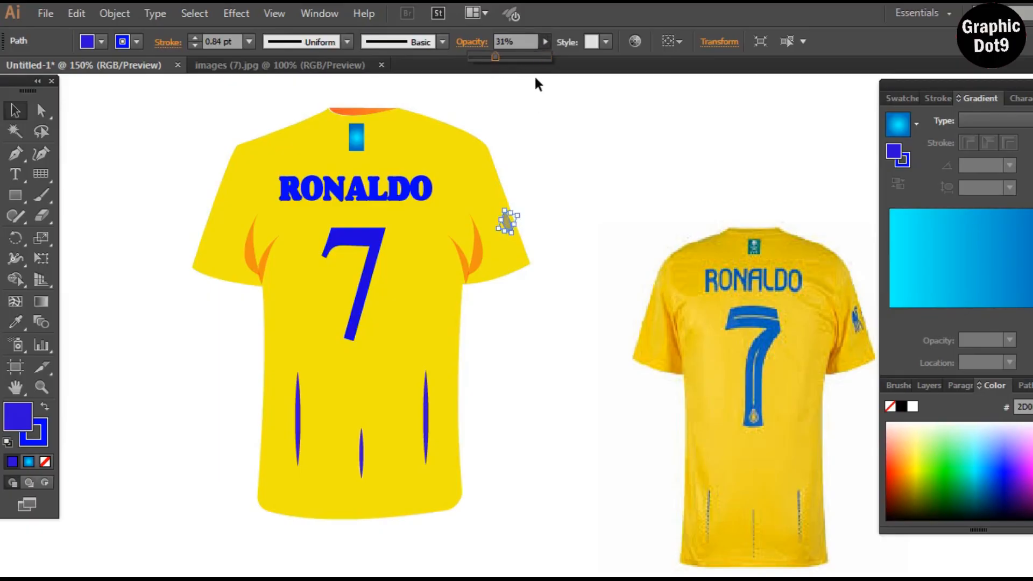
{"action": "left_click", "coordinate": [639, 144]}
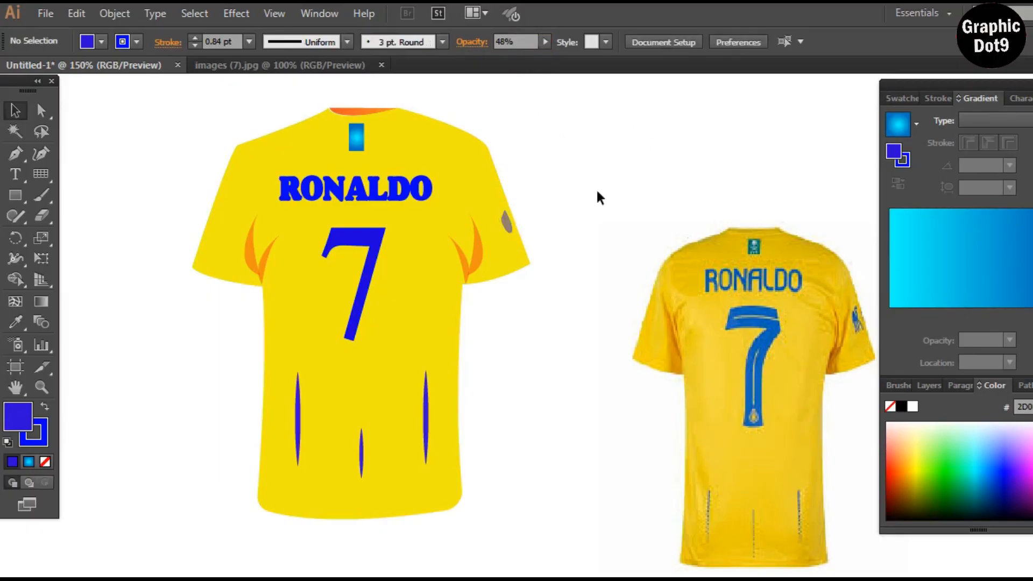
Delete the reference photo and group all parts of the jersey artwork together.
{"action": "left_click_drag", "start_coordinate": [732, 307], "coordinate": [710, 228]}
{"action": "key", "text": "Delete"}
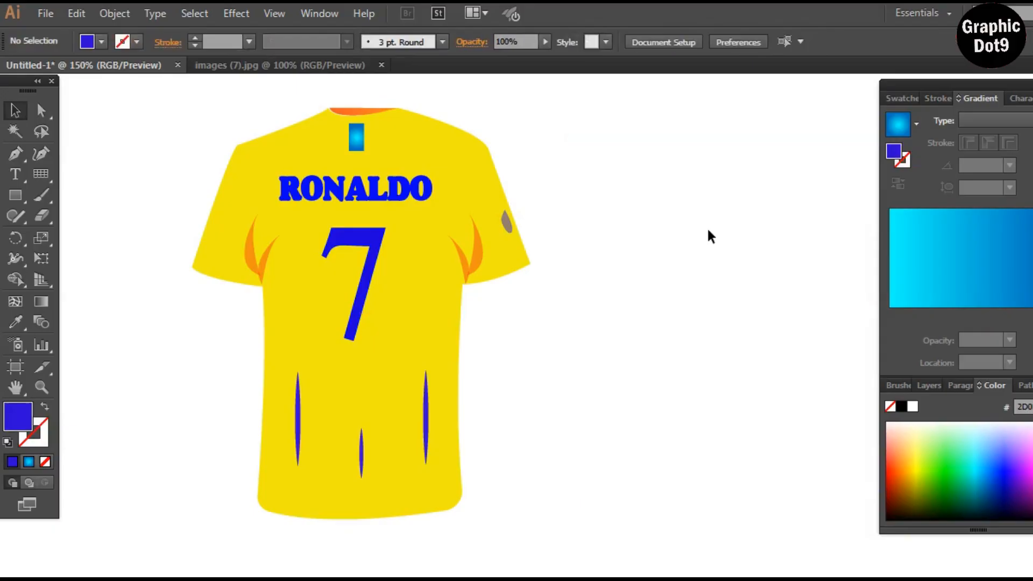
{"action": "left_click_drag", "start_coordinate": [120, 89], "coordinate": [603, 553]}
{"action": "left_click", "coordinate": [653, 330]}
{"action": "right_click", "coordinate": [306, 195]}
{"action": "left_click", "coordinate": [641, 252]}
Reposition the grouped jersey closer to the middle of the canvas and enlarge it slightly.
{"action": "left_click_drag", "start_coordinate": [430, 232], "coordinate": [473, 235]}
{"action": "left_click", "coordinate": [672, 223]}
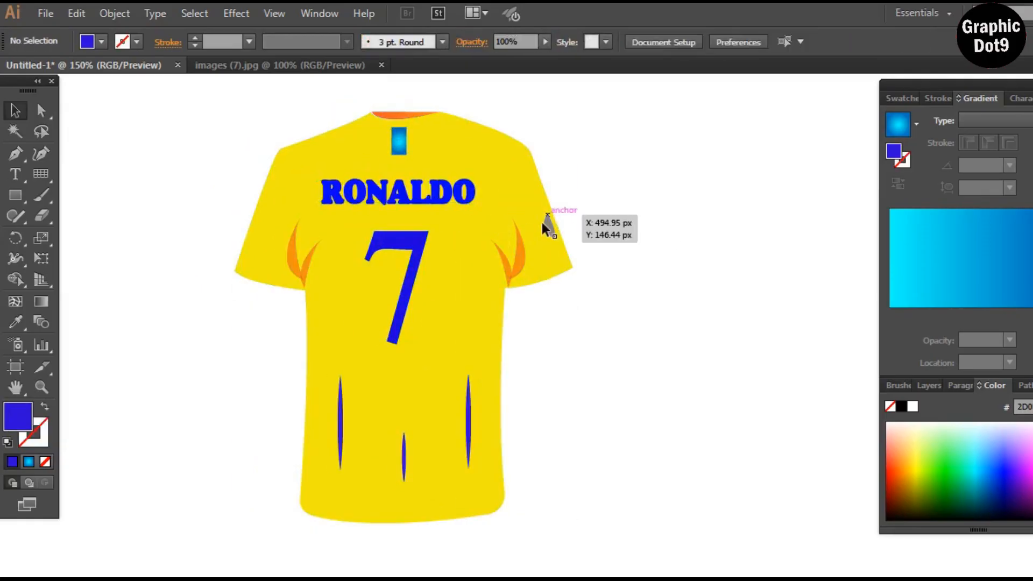
{"action": "left_click_drag", "start_coordinate": [544, 223], "coordinate": [532, 218]}
{"action": "left_click", "coordinate": [695, 218]}
{"action": "left_click", "coordinate": [522, 229]}
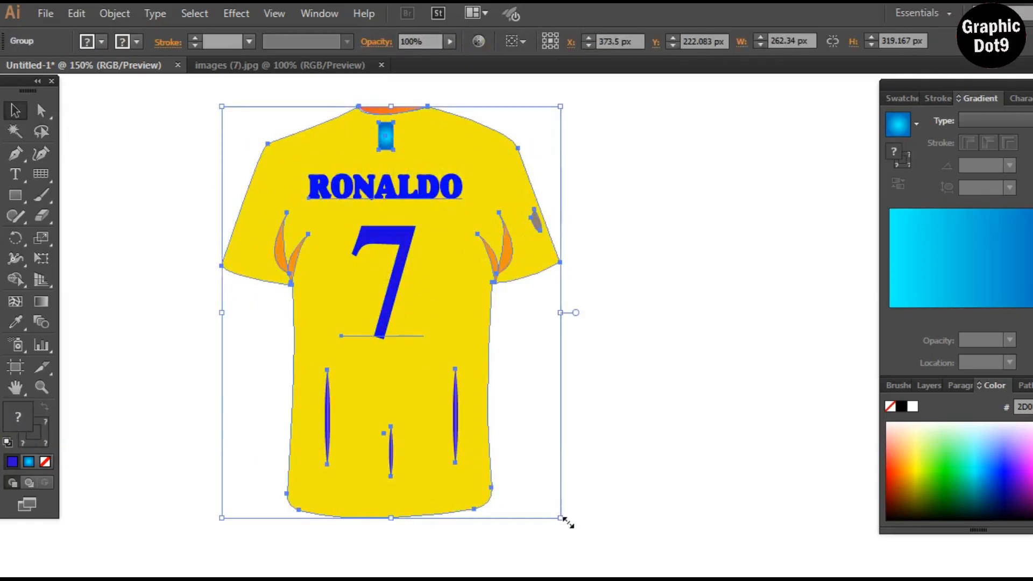
{"action": "left_click_drag", "start_coordinate": [565, 519], "coordinate": [584, 555]}
{"action": "left_click", "coordinate": [265, 138]}
Export the jersey artwork to the Downloads folder as a PNG named "t-SHIRT Design".
{"action": "left_click", "coordinate": [46, 15]}
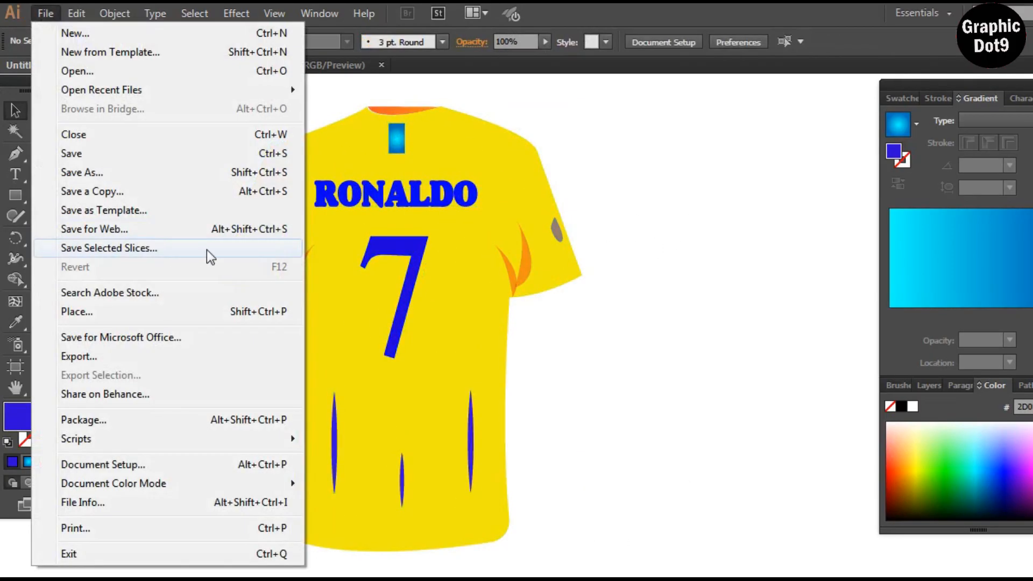
{"action": "left_click", "coordinate": [120, 356]}
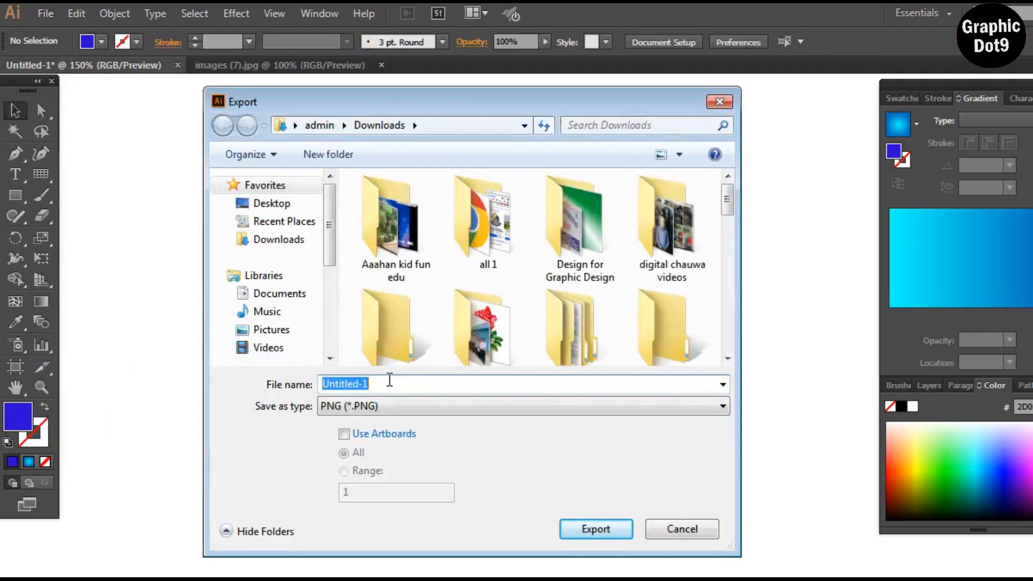
{"action": "type", "text": "t-SHIRT Design"}
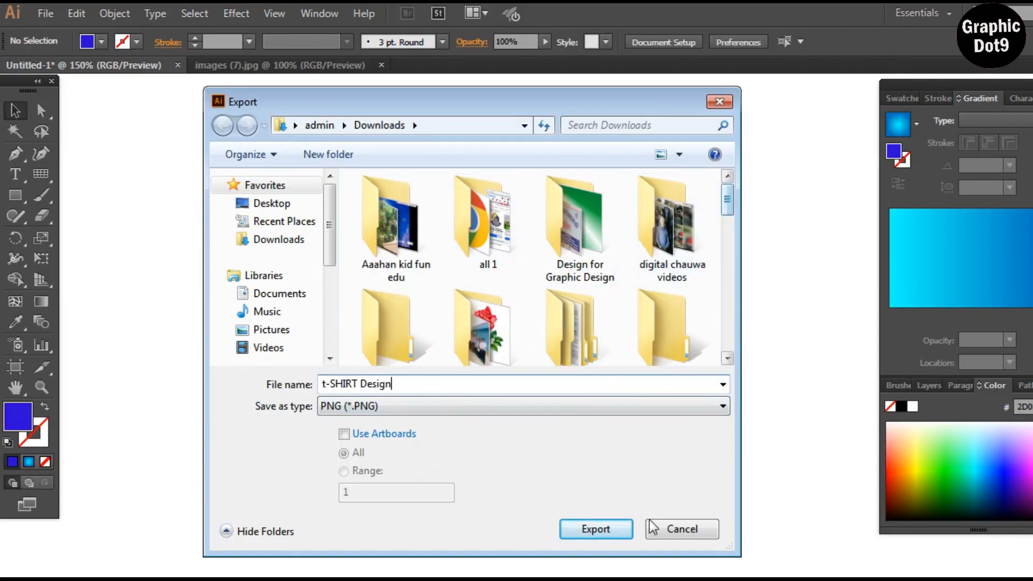
{"action": "left_click", "coordinate": [600, 530]}
{"action": "left_click", "coordinate": [787, 464]}
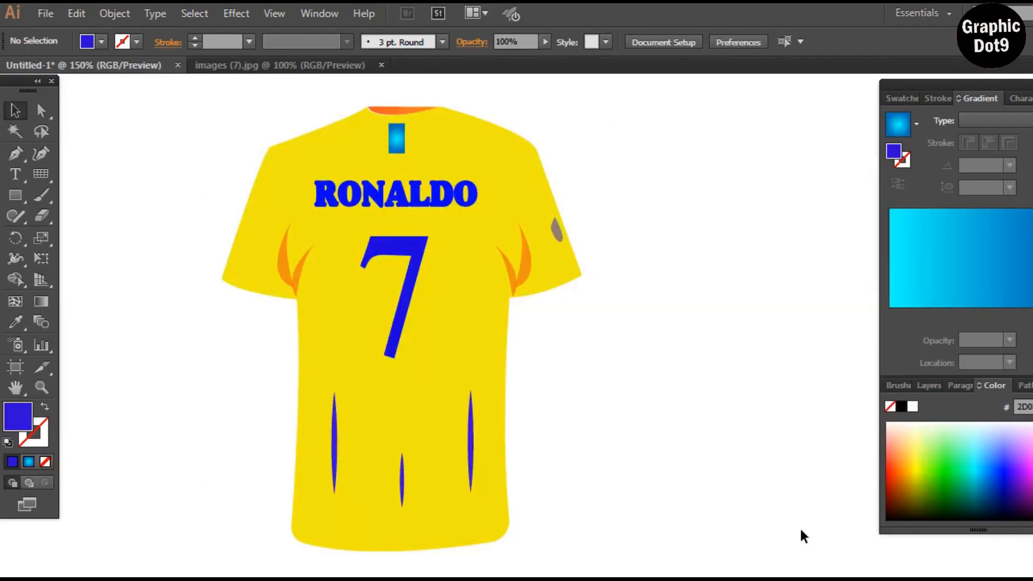